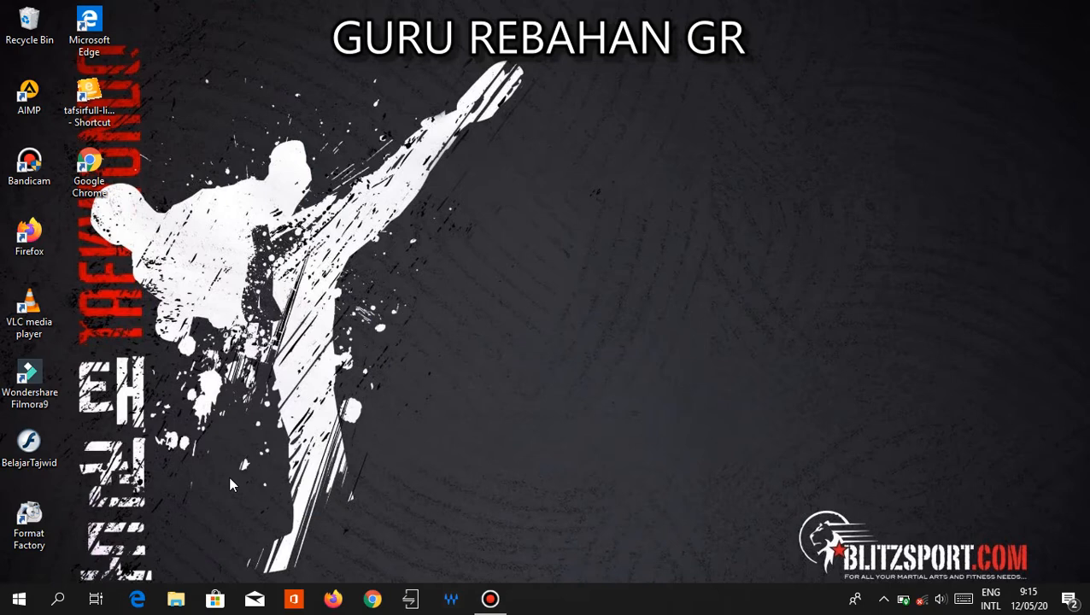
Step: Open the Word document "asbab annuzul full - Copy" from the PASCASARJANA\Studi Al- Quran folder on drive E:
left_click(175, 602)
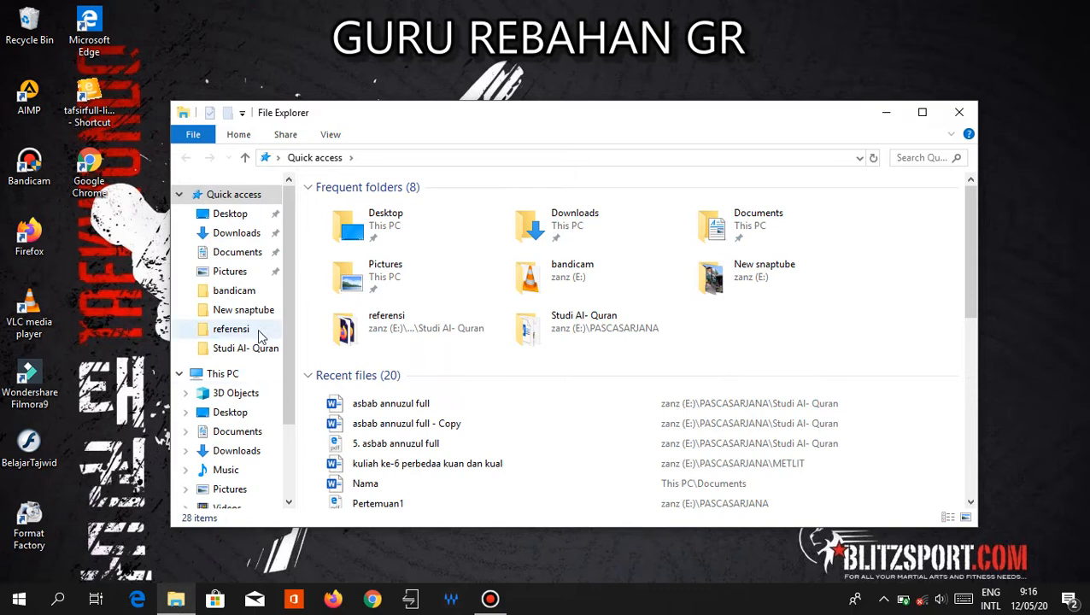
scroll(265, 342, "down", 2)
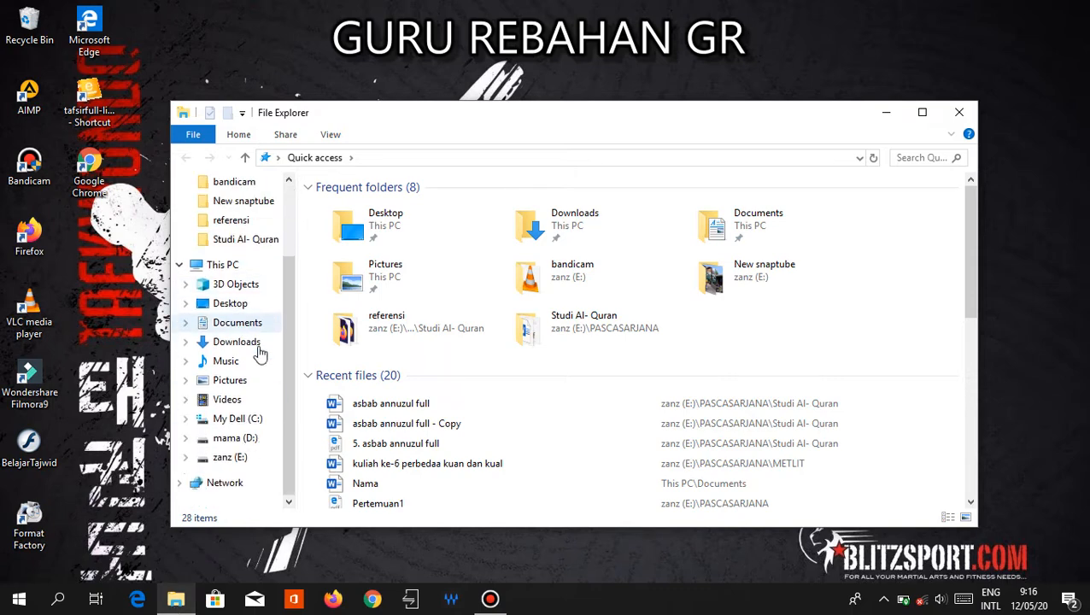
left_click(243, 466)
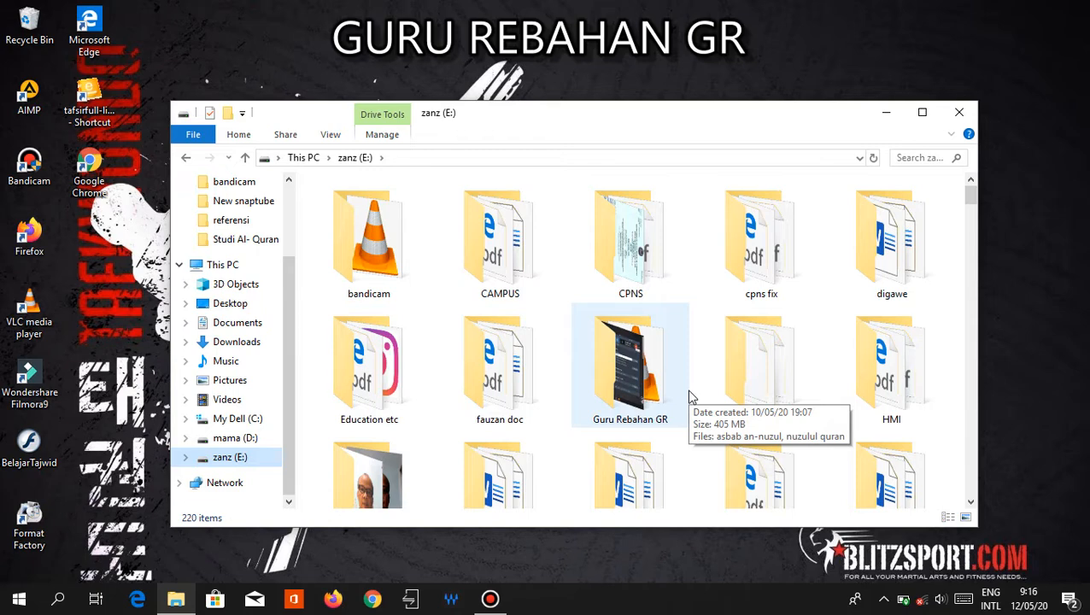
scroll(692, 397, "down", 1)
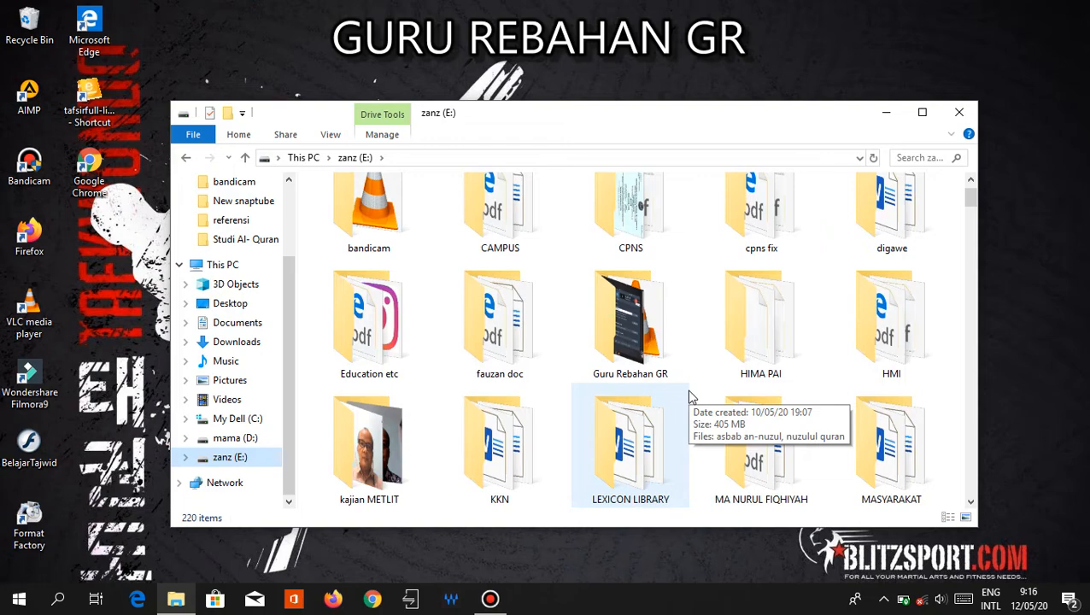
scroll(691, 397, "down", 3)
left_click(760, 340)
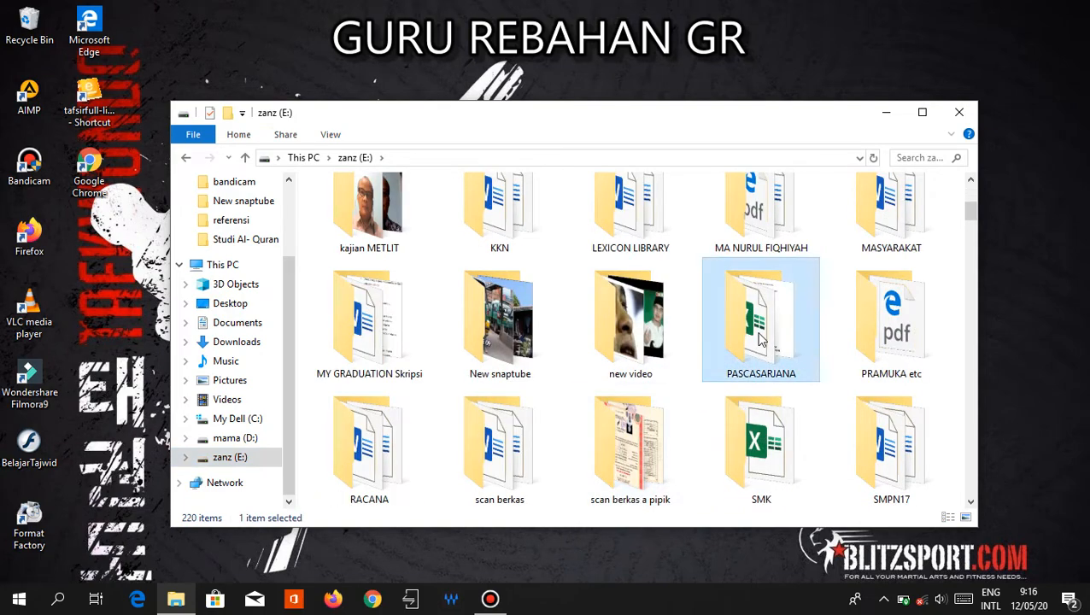
double_click(760, 339)
double_click(359, 311)
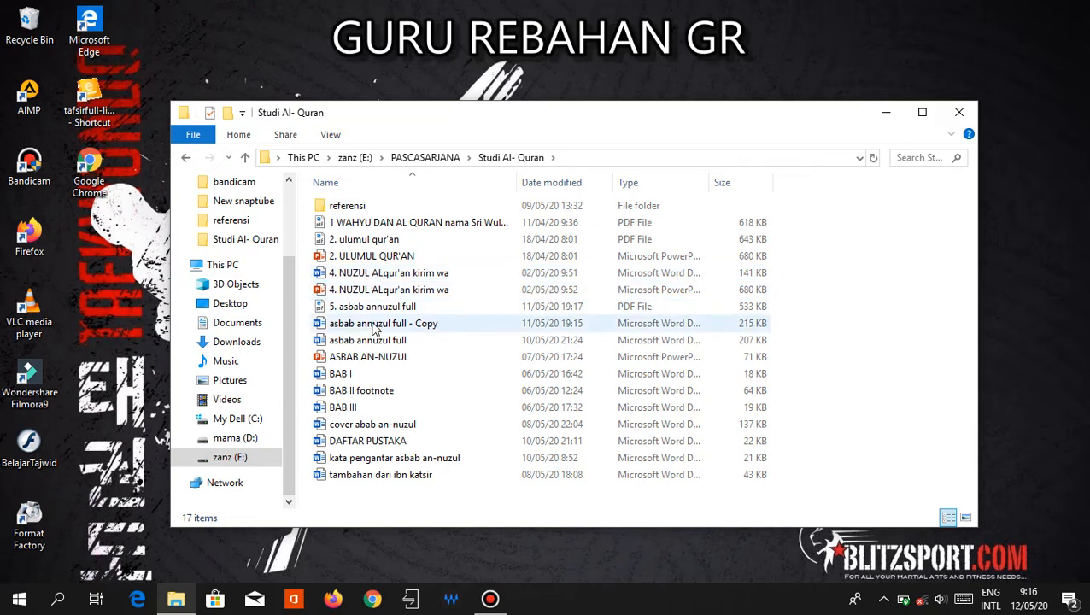
double_click(374, 329)
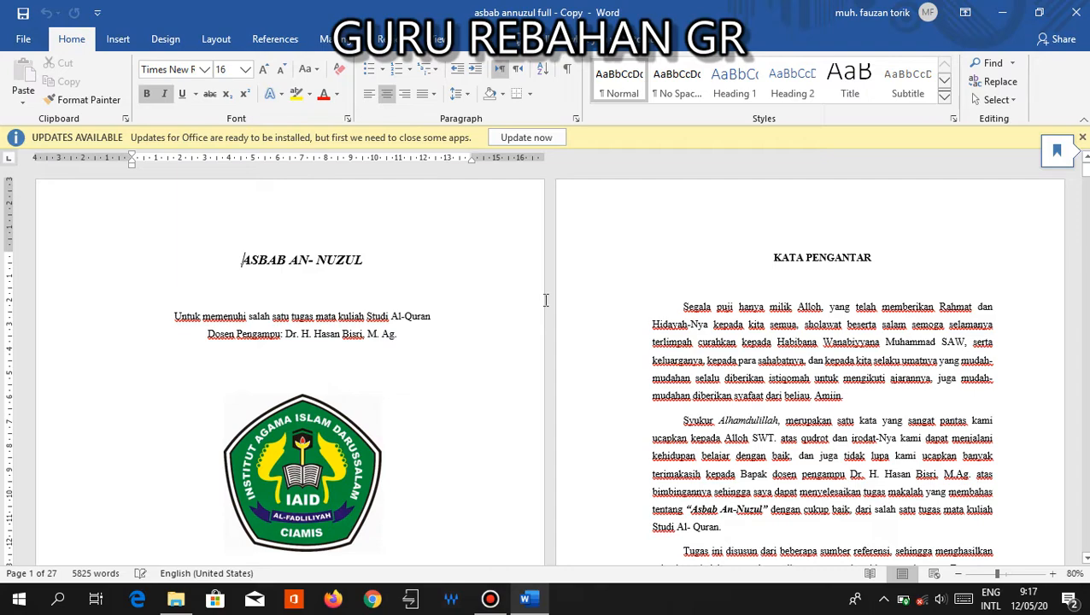
Step: Examine the page number format and placement from the cover through the preface, table of contents and first chapter pages
scroll(368, 319, "down", 5)
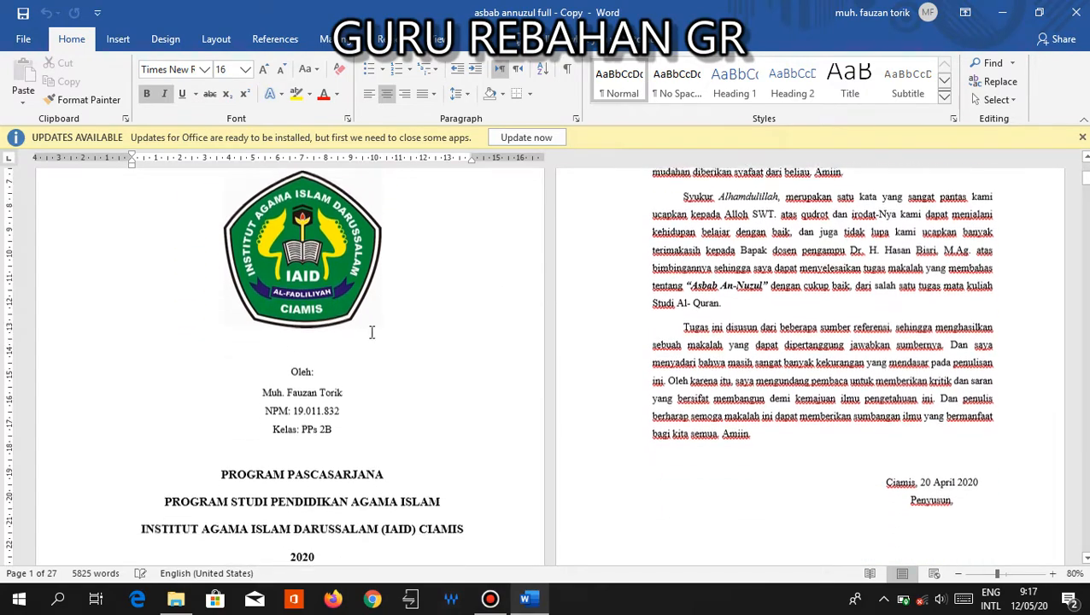
scroll(368, 318, "down", 4)
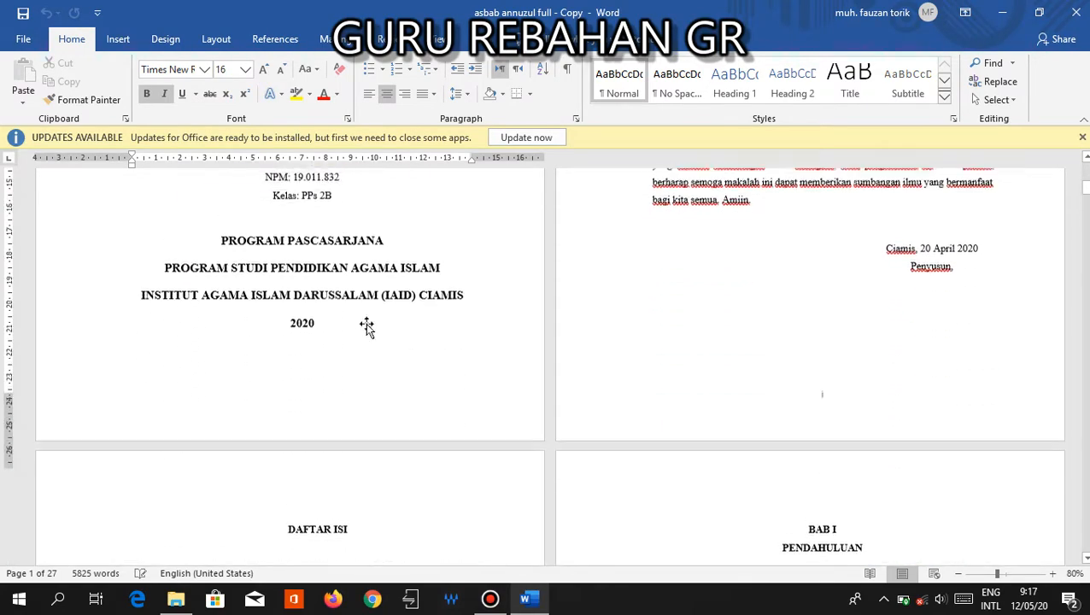
scroll(367, 323, "up", 5)
scroll(368, 324, "up", 4)
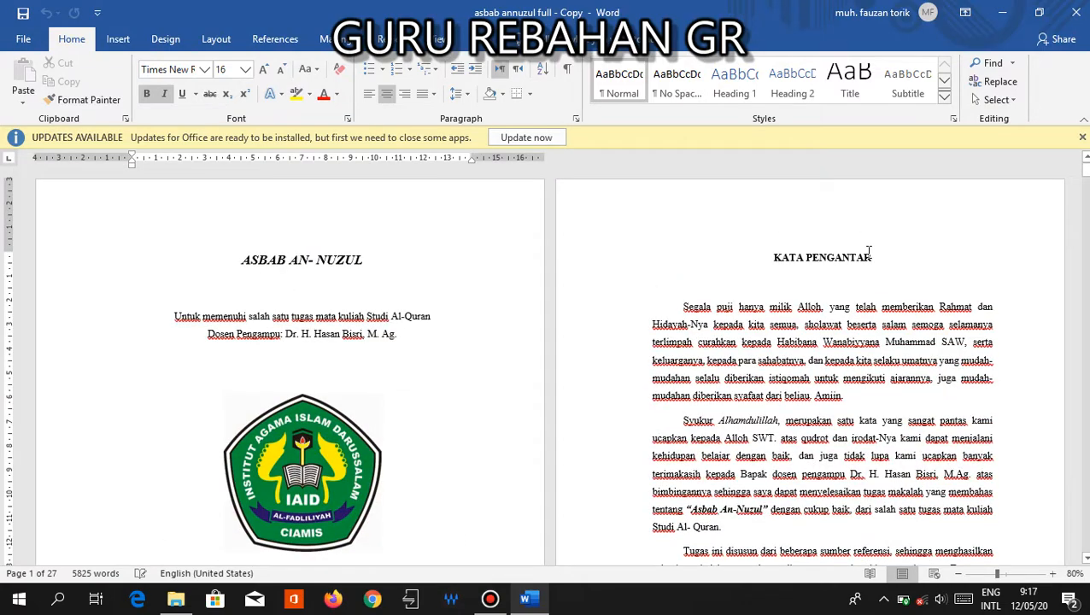
scroll(869, 250, "down", 9)
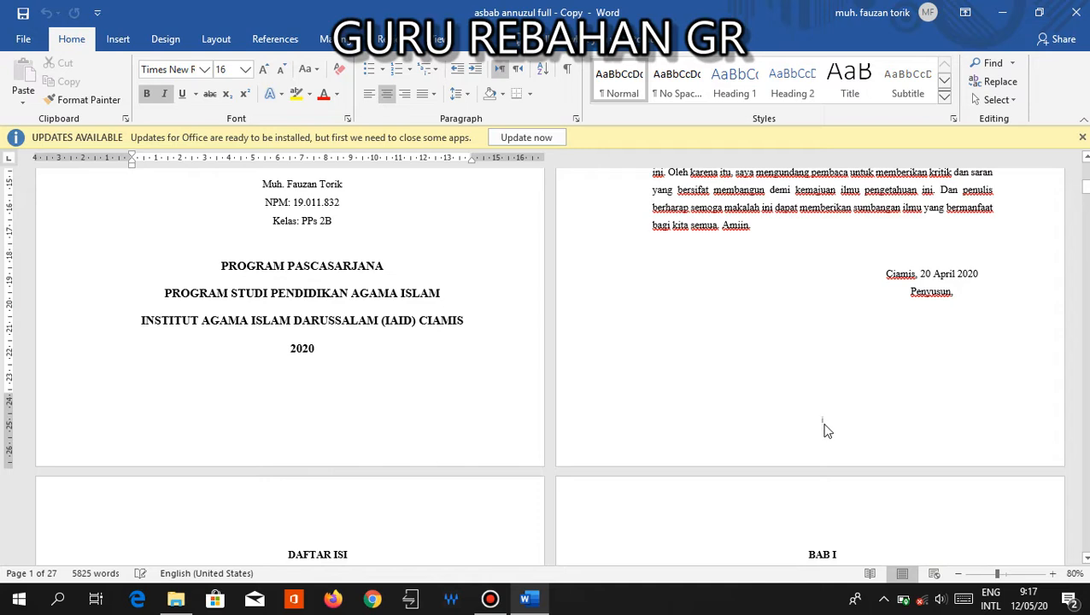
scroll(778, 428, "down", 14)
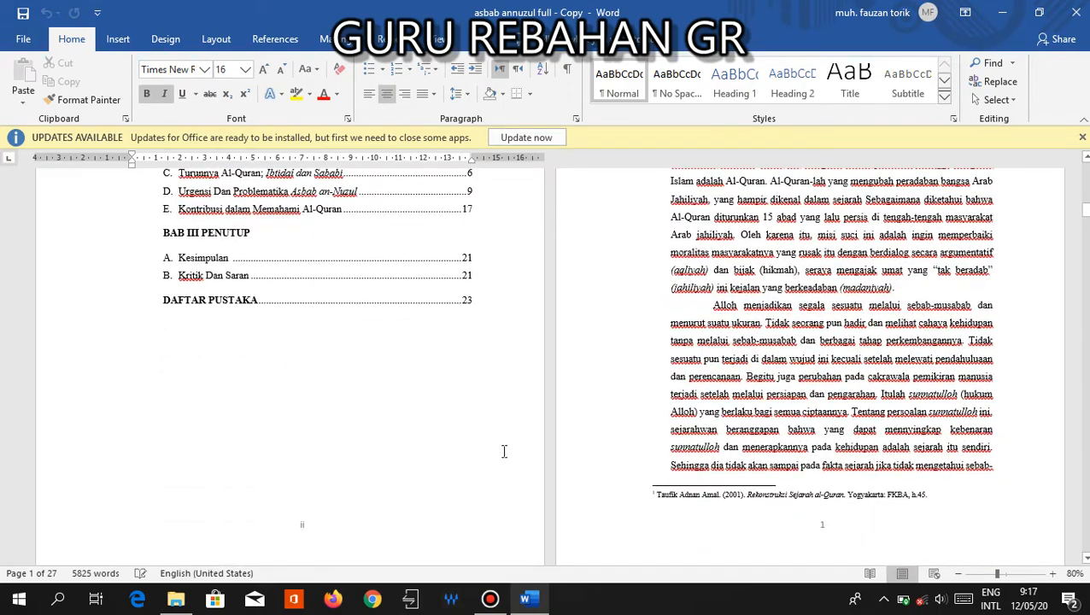
scroll(728, 393, "up", 10)
scroll(807, 384, "down", 10)
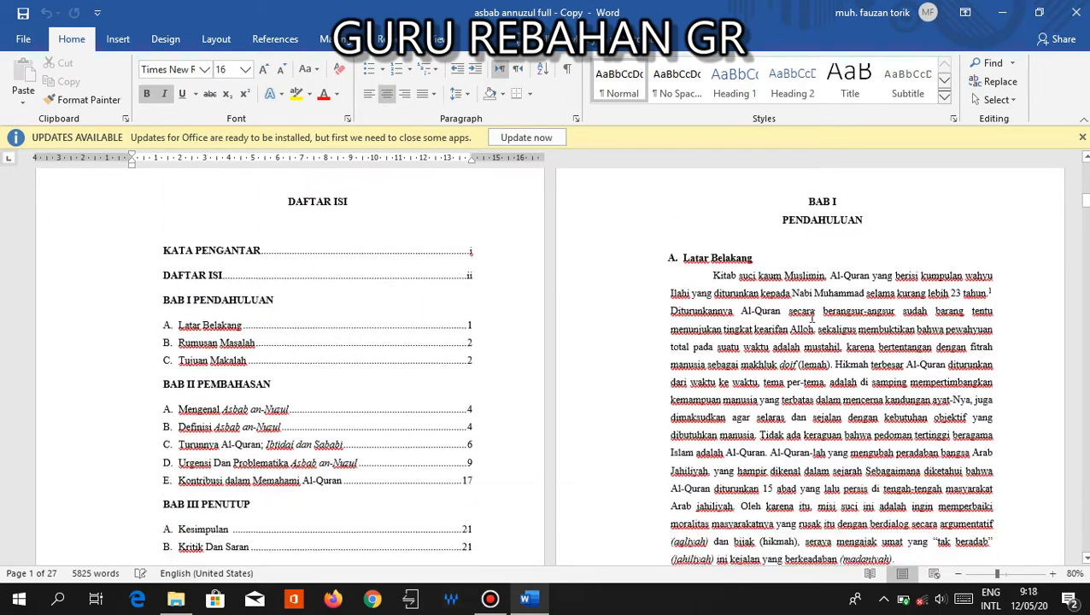
scroll(774, 422, "down", 7)
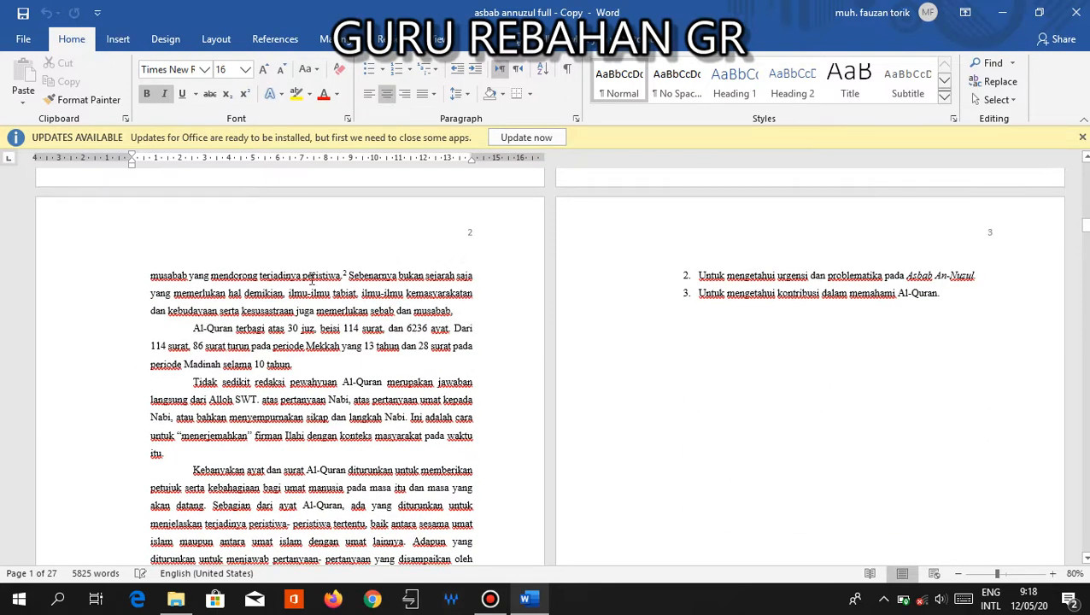
left_click(369, 274)
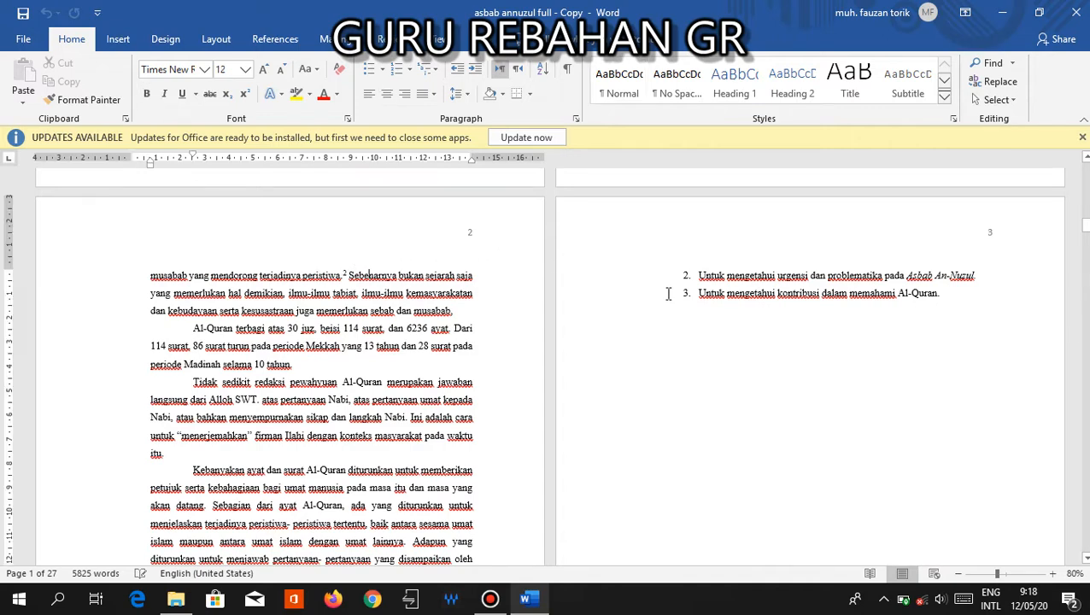
Step: Return to the start of the document and dismiss the Office updates notice
scroll(708, 296, "up", 10)
scroll(708, 297, "up", 10)
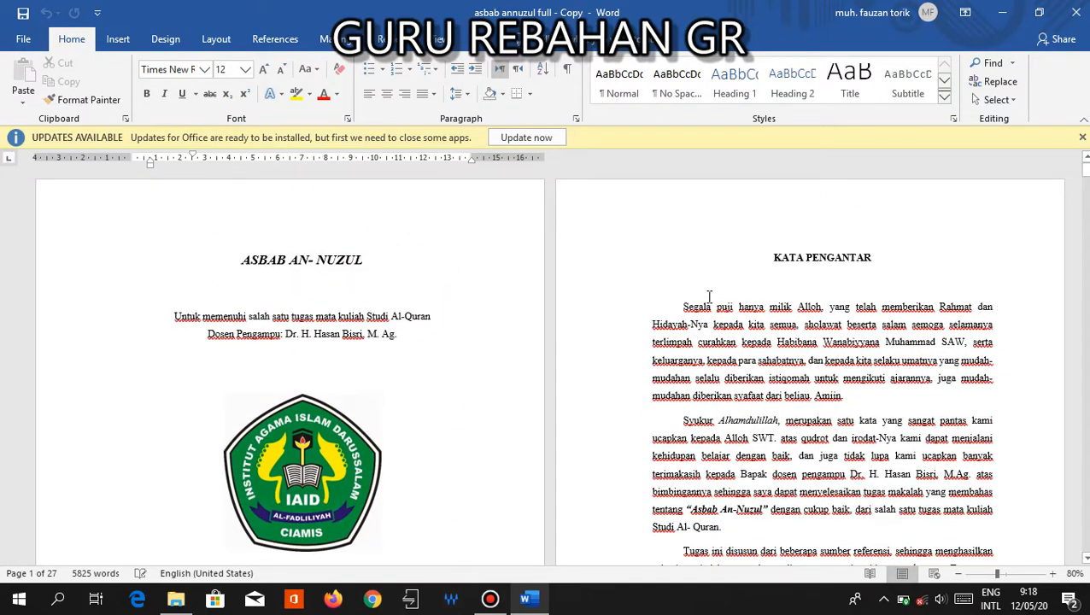
left_click(1083, 136)
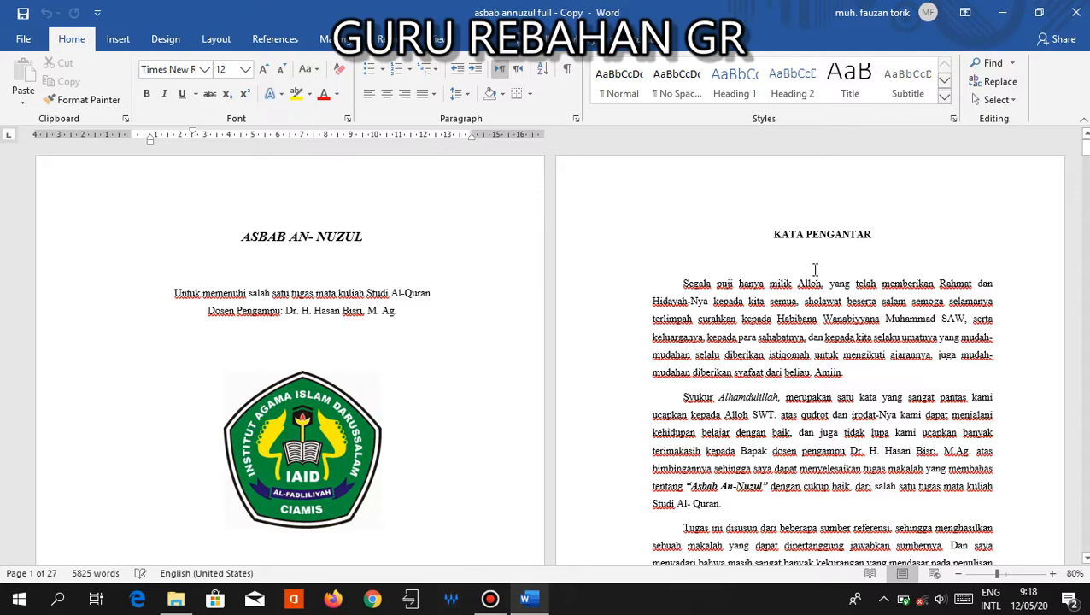
Step: Compare the cover page with the KATA PENGANTAR page and check where page numbering begins
scroll(814, 270, "down", 10)
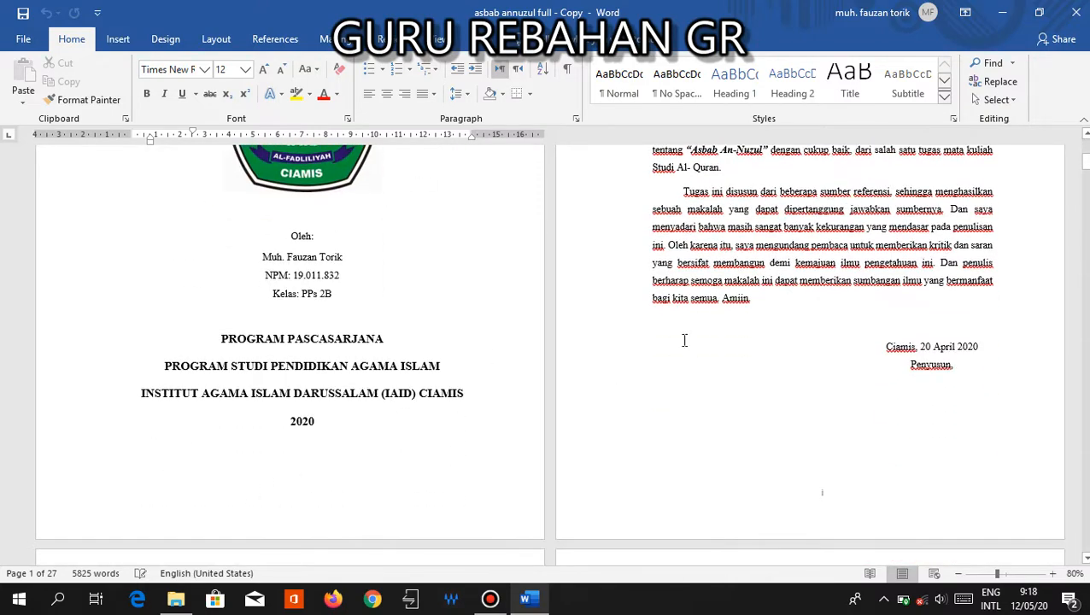
scroll(707, 338, "up", 10)
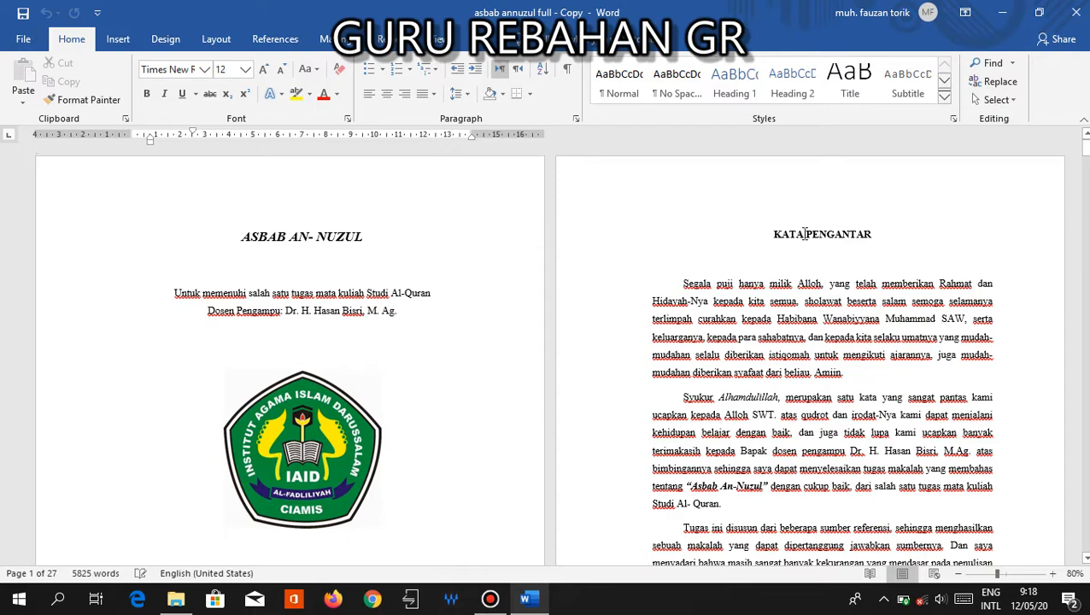
left_click(803, 233)
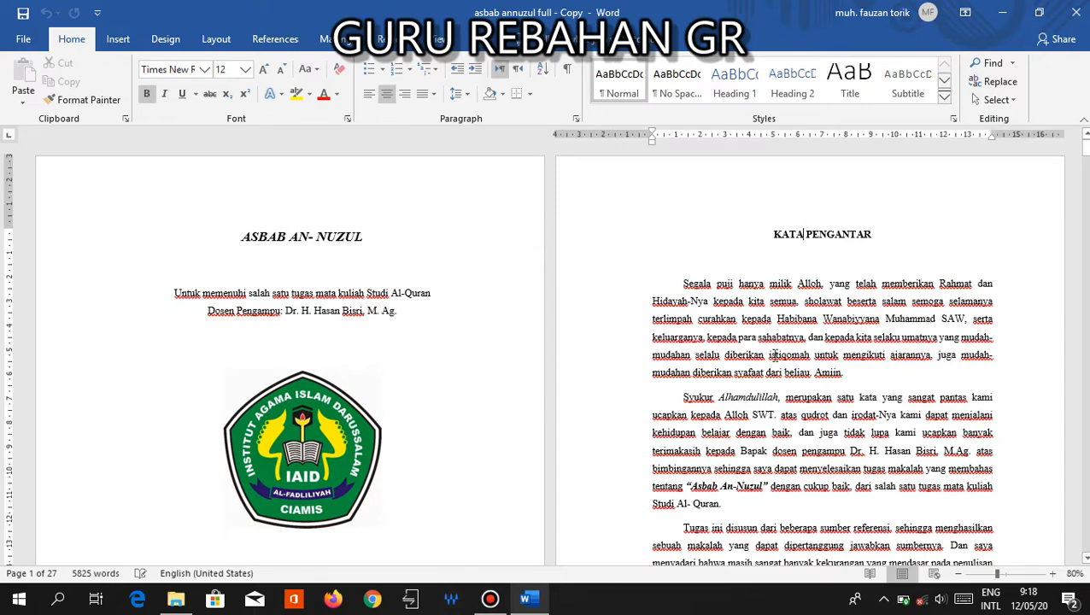
scroll(782, 382, "down", 3)
scroll(784, 382, "down", 8)
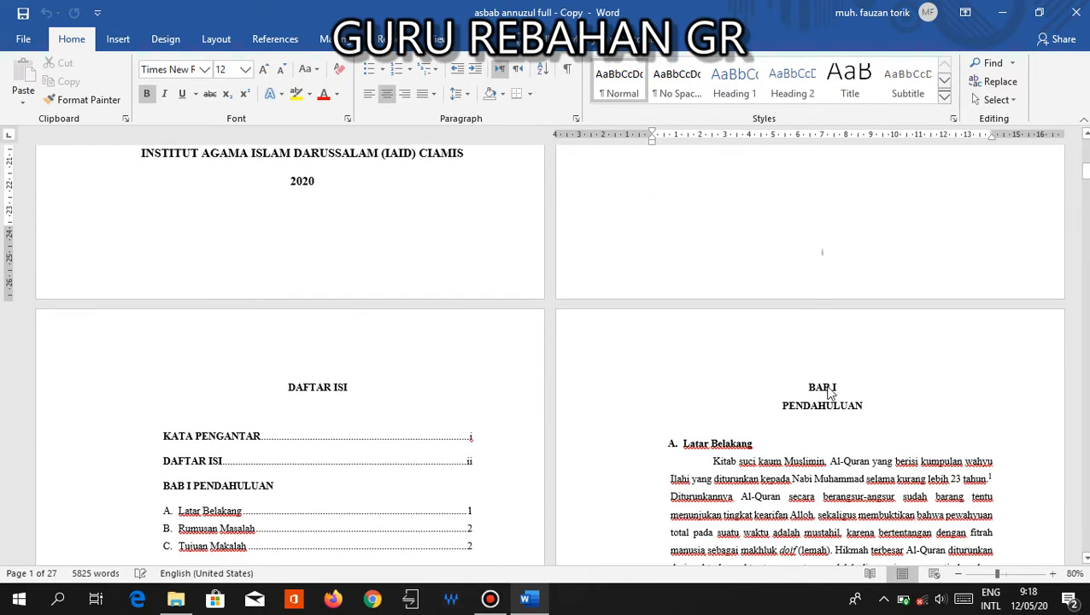
scroll(791, 390, "up", 9)
scroll(828, 387, "up", 5)
scroll(812, 256, "down", 7)
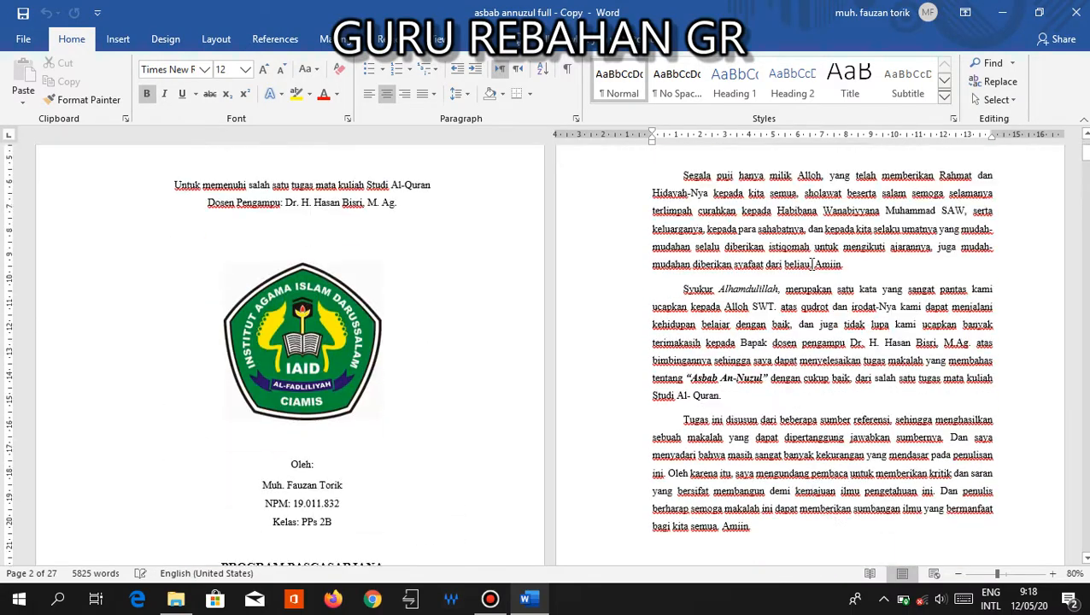
scroll(814, 265, "down", 3)
scroll(815, 257, "up", 8)
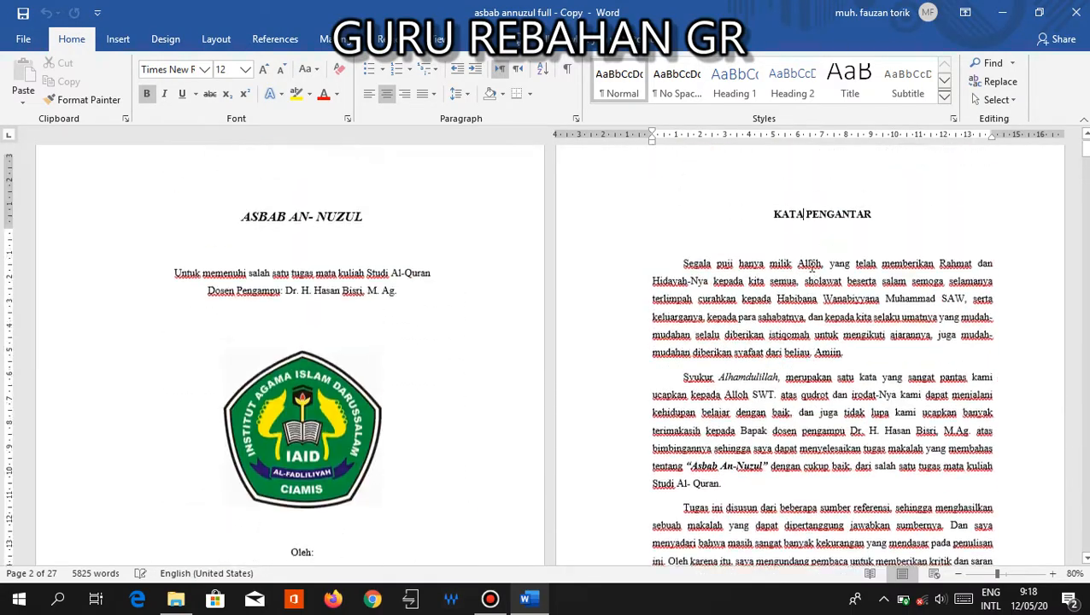
Step: Examine the page numbers from KATA PENGANTAR and DAFTAR ISI through BAB I and BAB II, comparing chapter-opening pages with the following pages
scroll(816, 239, "down", 10)
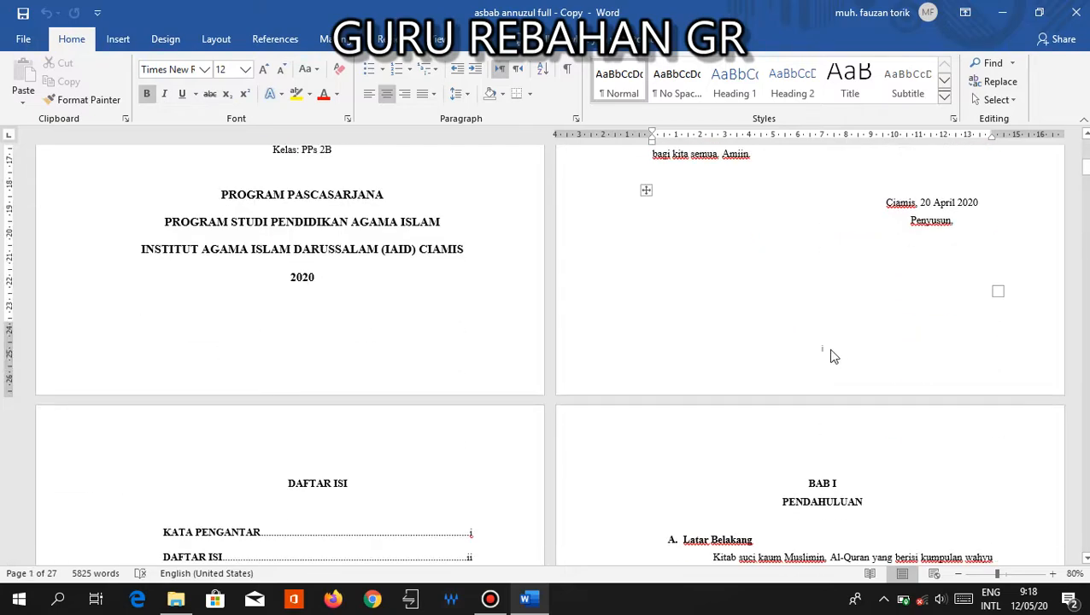
scroll(833, 357, "down", 12)
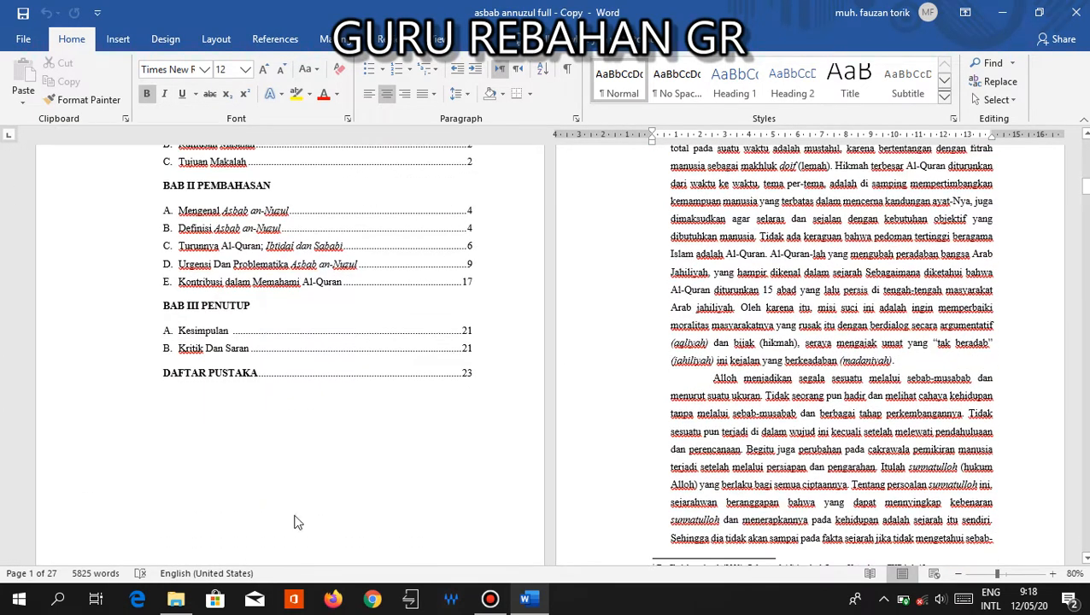
scroll(827, 445, "down", 2)
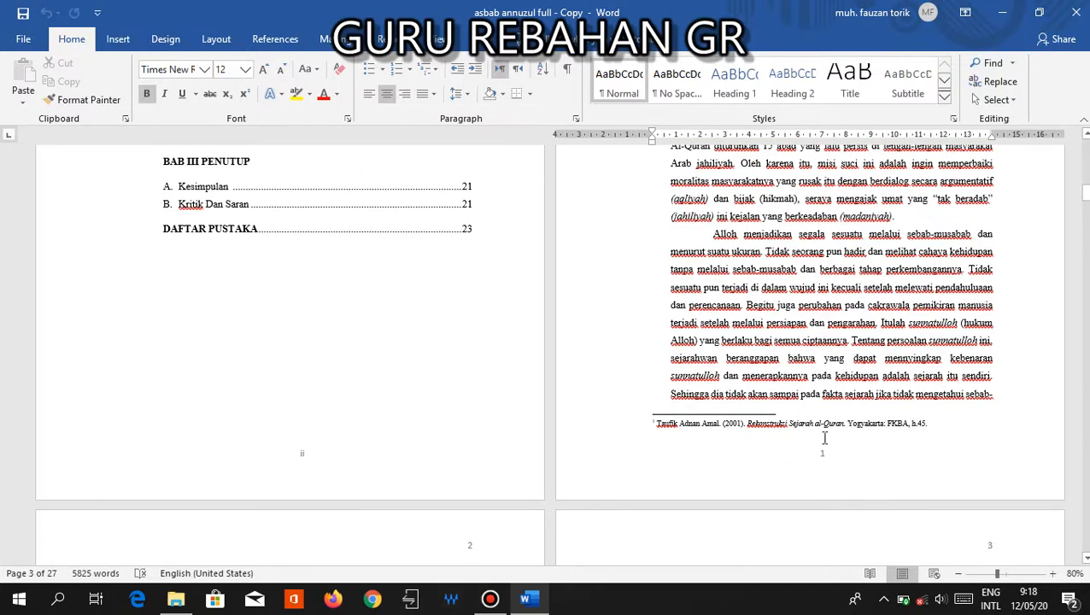
scroll(756, 481, "down", 4)
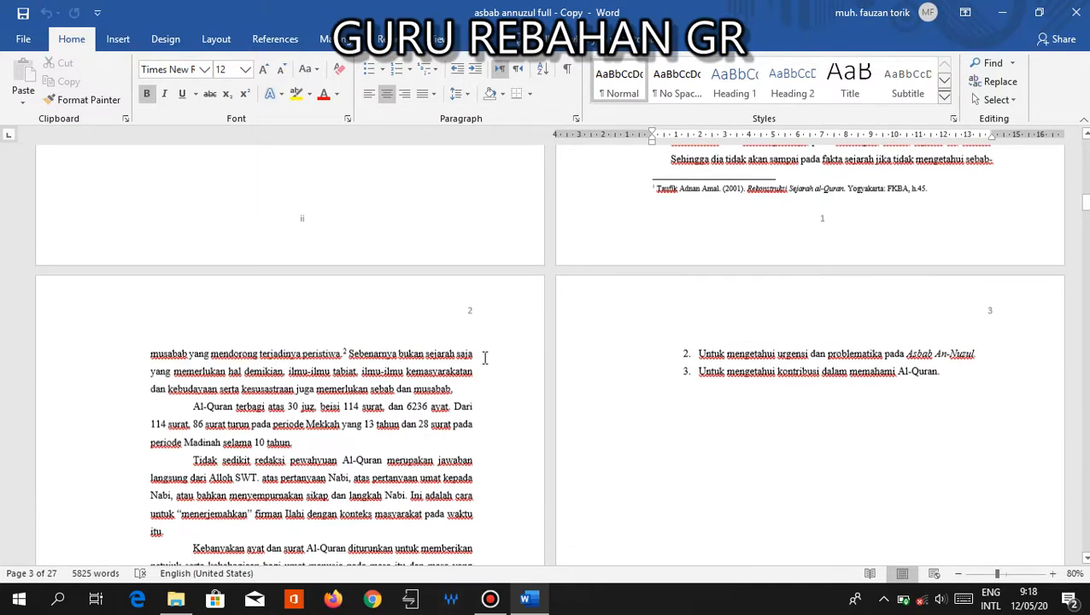
scroll(385, 303, "down", 1)
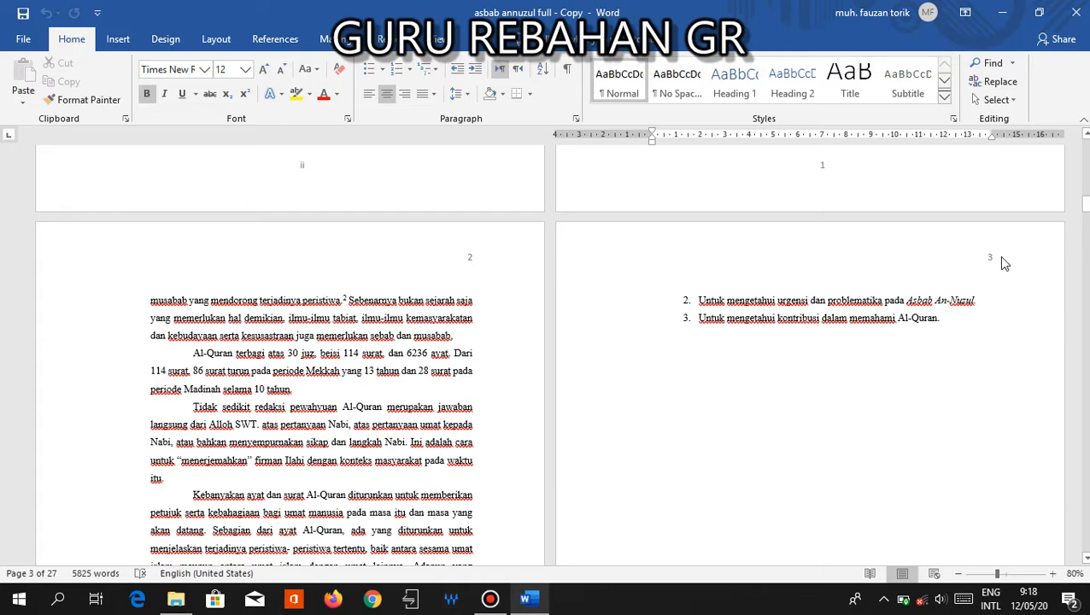
scroll(659, 326, "down", 12)
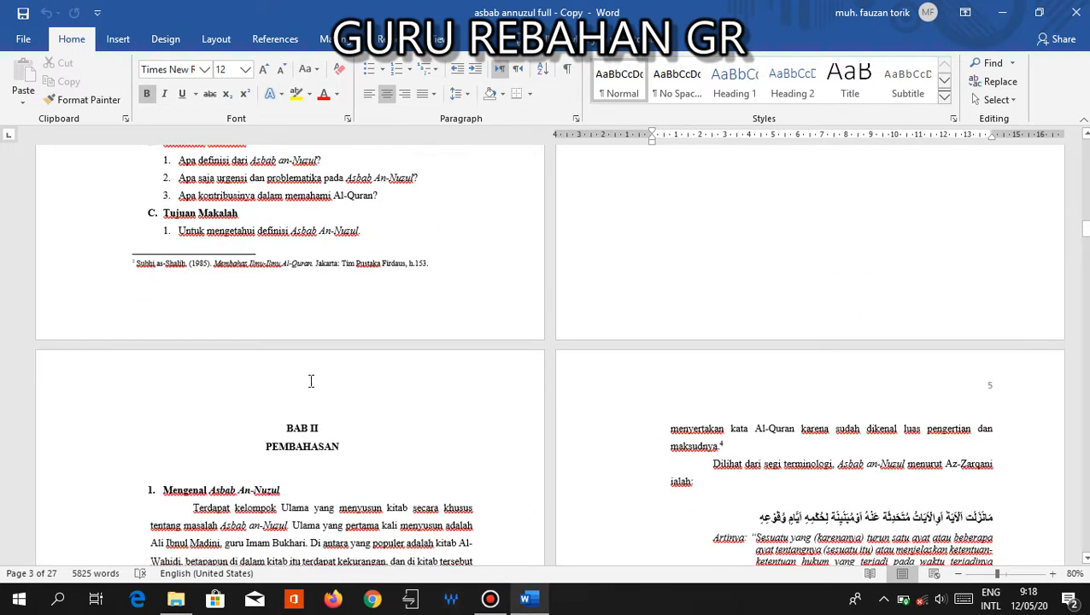
scroll(311, 380, "down", 10)
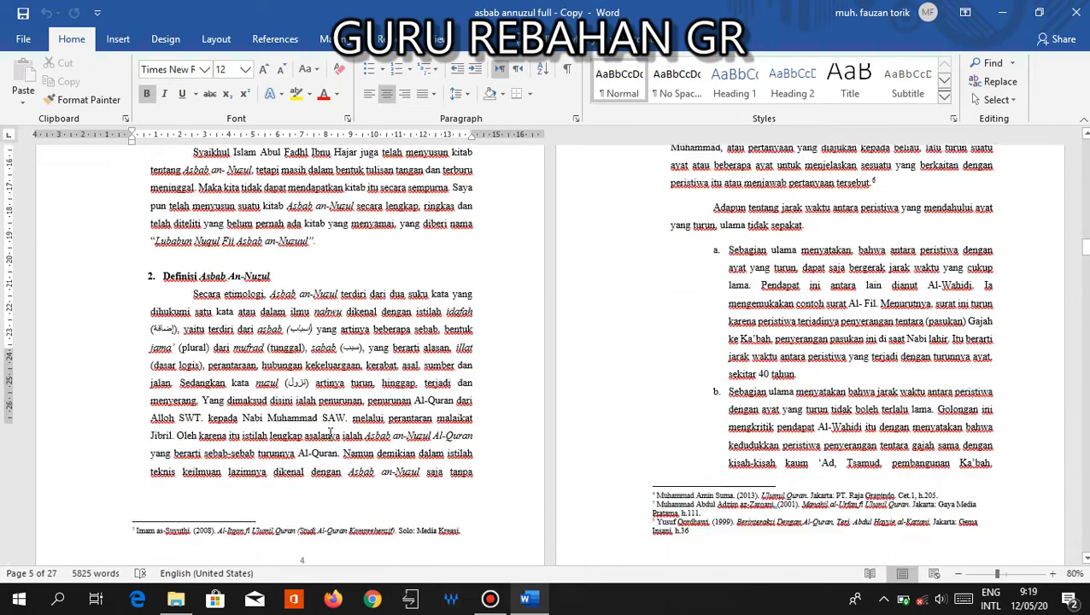
scroll(325, 371, "down", 5)
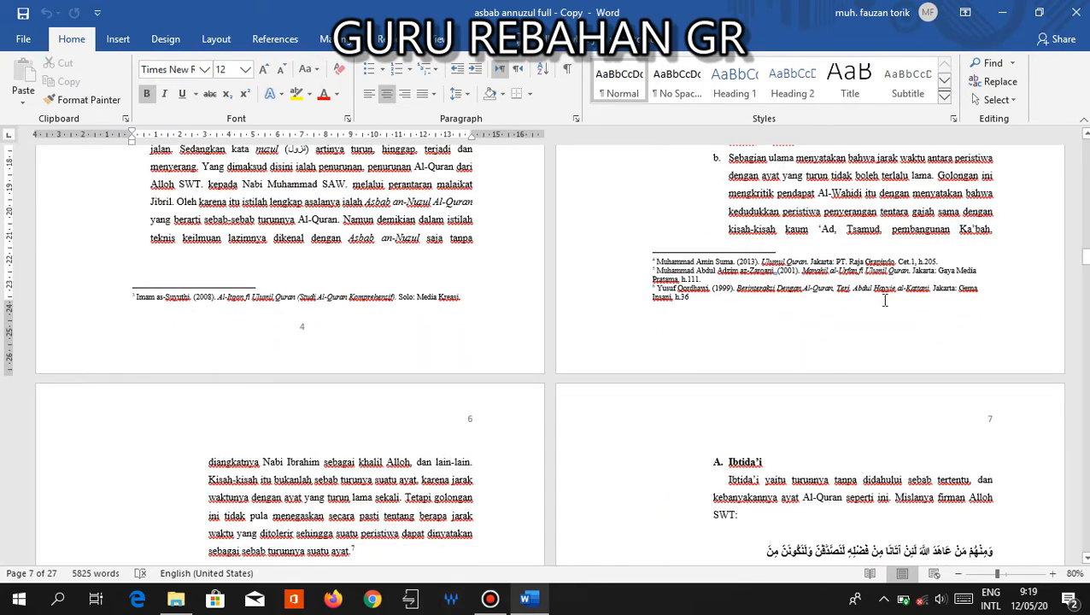
scroll(884, 300, "up", 15)
scroll(885, 301, "up", 15)
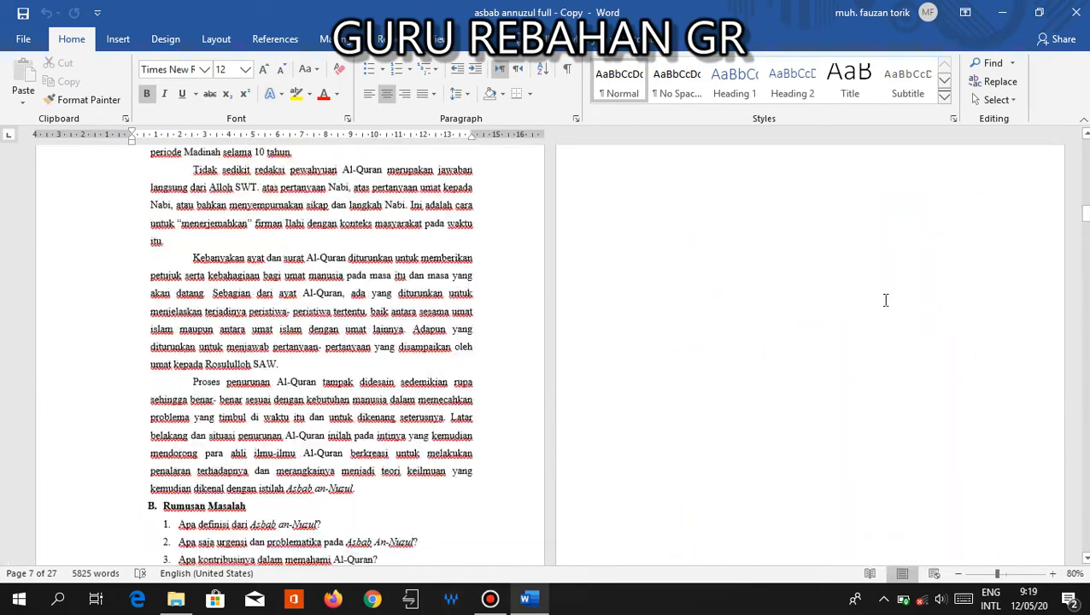
scroll(885, 300, "up", 6)
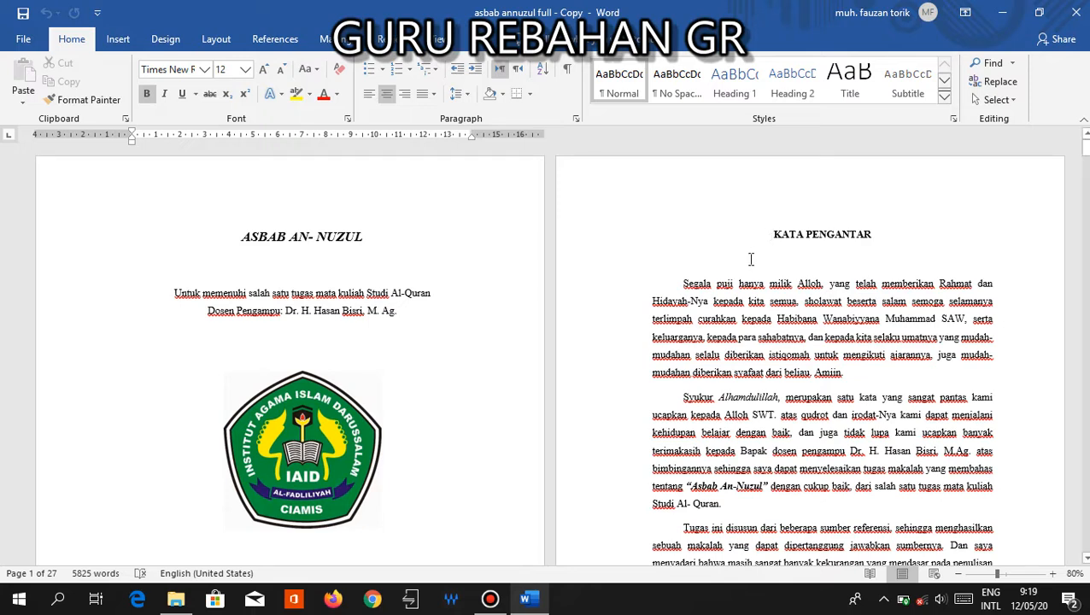
Step: Review the cover page from its title to its footer alongside the preface page
scroll(751, 259, "down", 3)
scroll(433, 304, "up", 3)
scroll(351, 419, "down", 4)
scroll(351, 419, "down", 2)
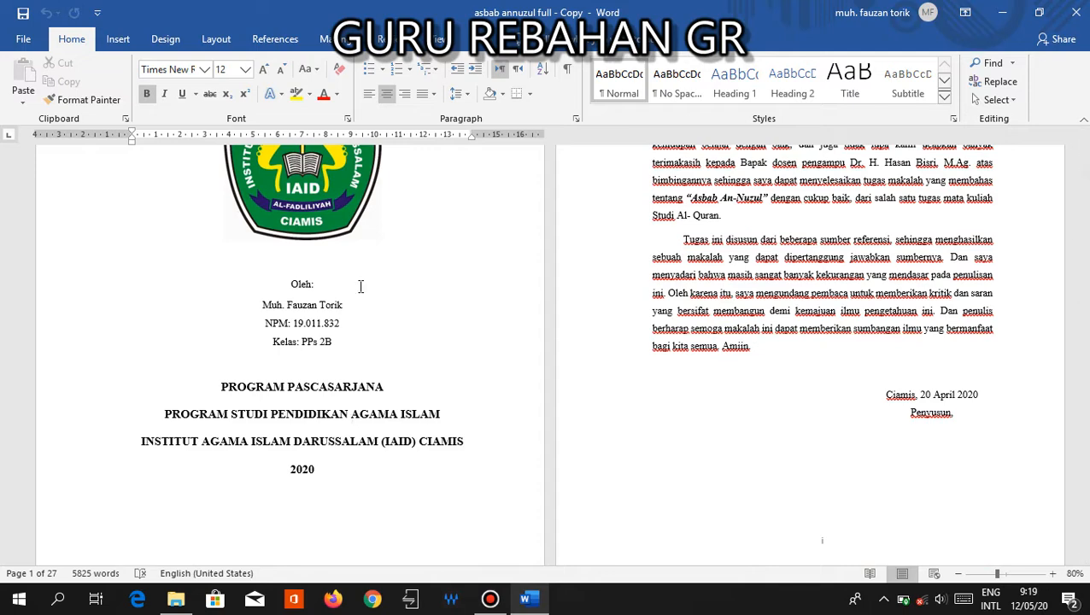
scroll(350, 272, "up", 5)
scroll(349, 273, "up", 2)
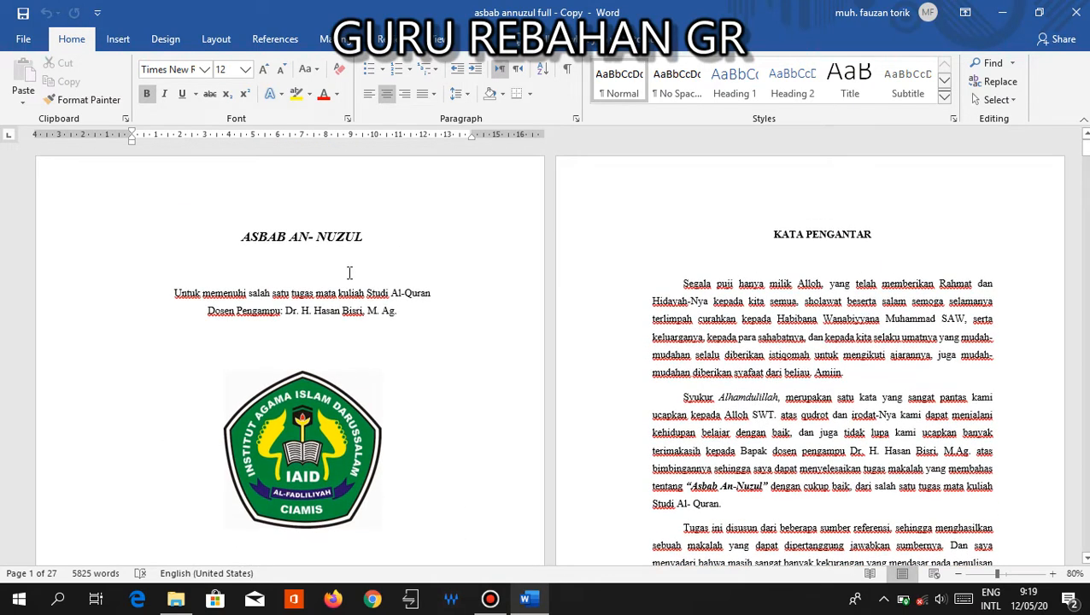
Step: Compare the unnumbered cover page with the numbered KATA PENGANTAR page, and look on to the DAFTAR ISI and BAB I pages
left_click(343, 395)
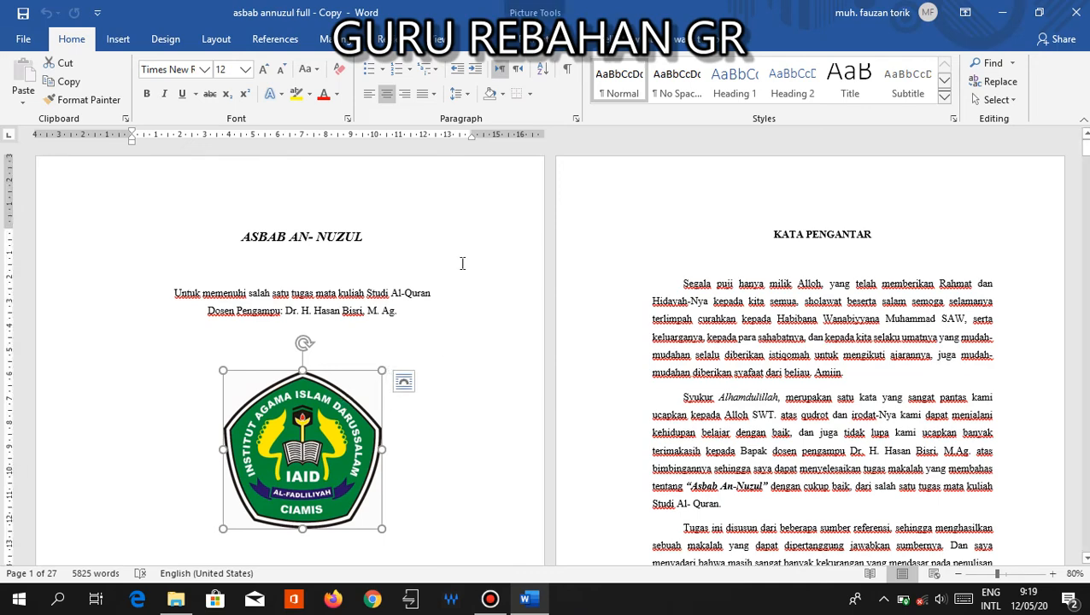
scroll(462, 271, "down", 5)
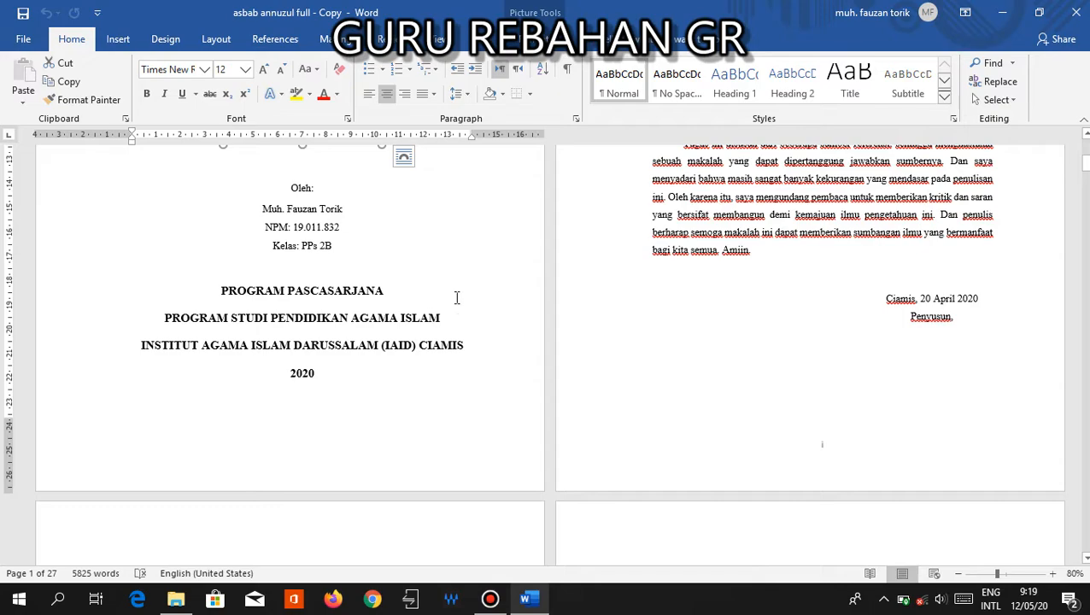
scroll(708, 315, "up", 5)
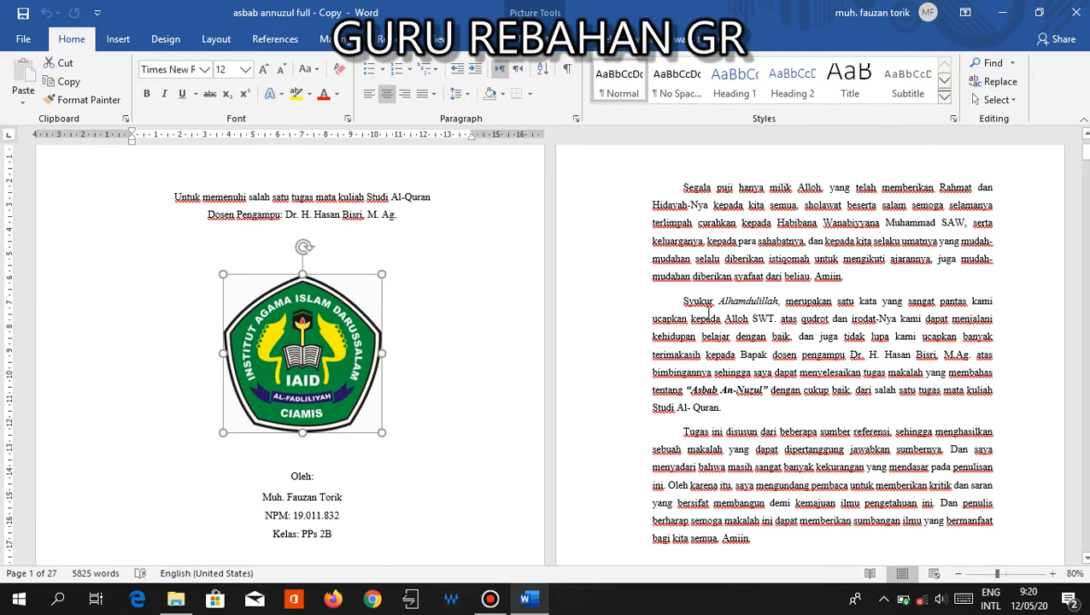
scroll(708, 315, "down", 5)
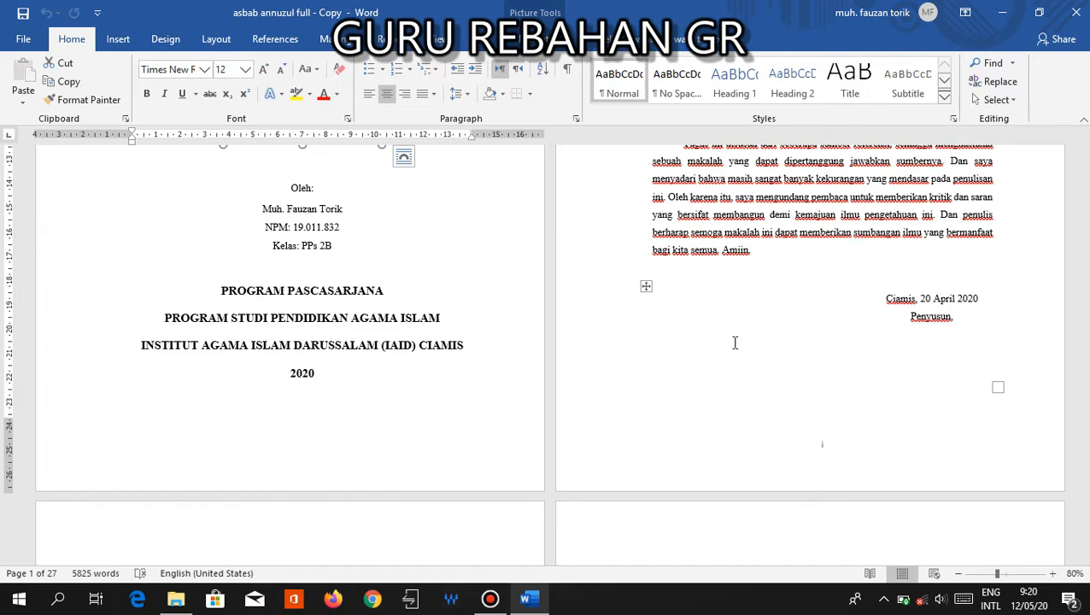
scroll(735, 342, "up", 8)
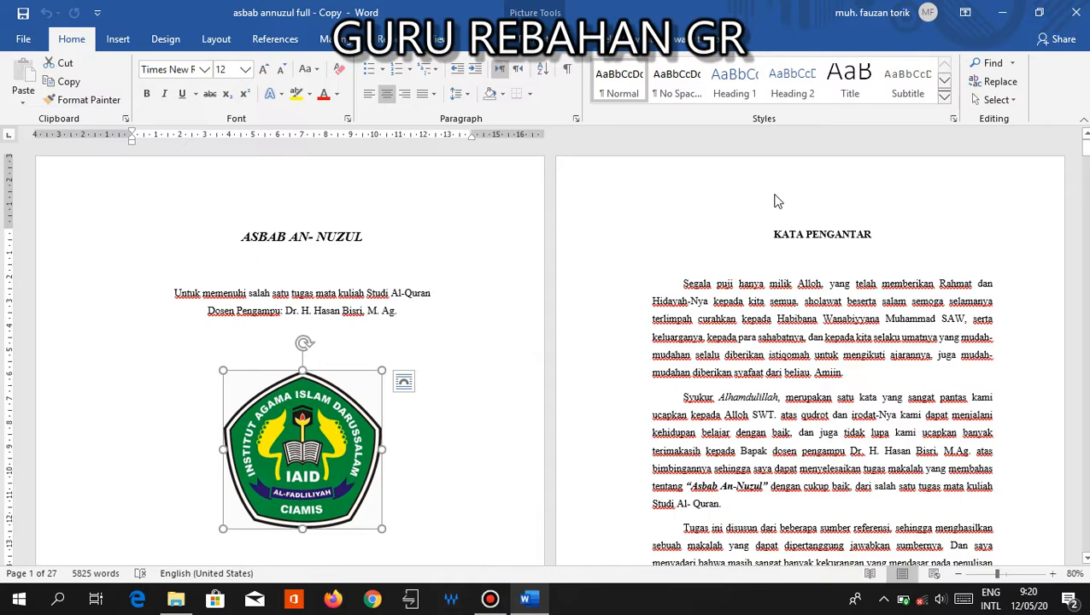
scroll(773, 214, "down", 4)
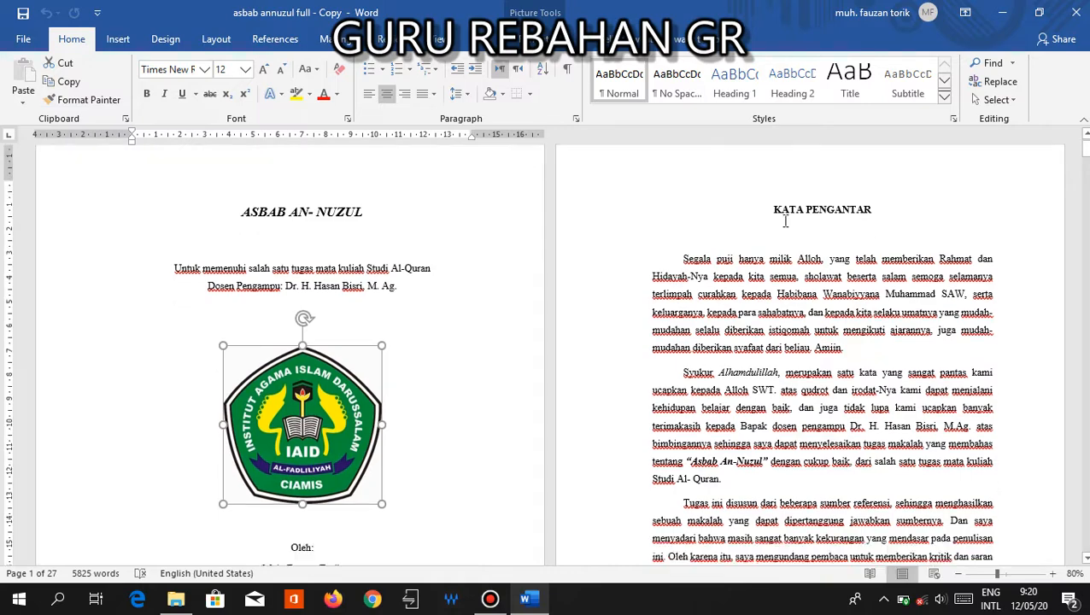
scroll(769, 240, "up", 4)
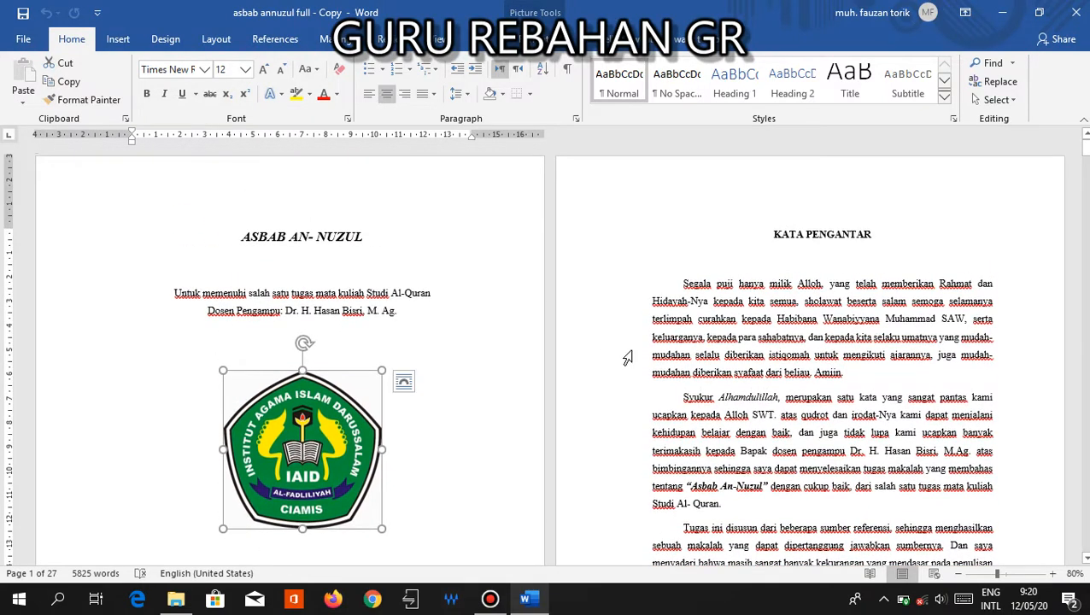
scroll(767, 242, "down", 10)
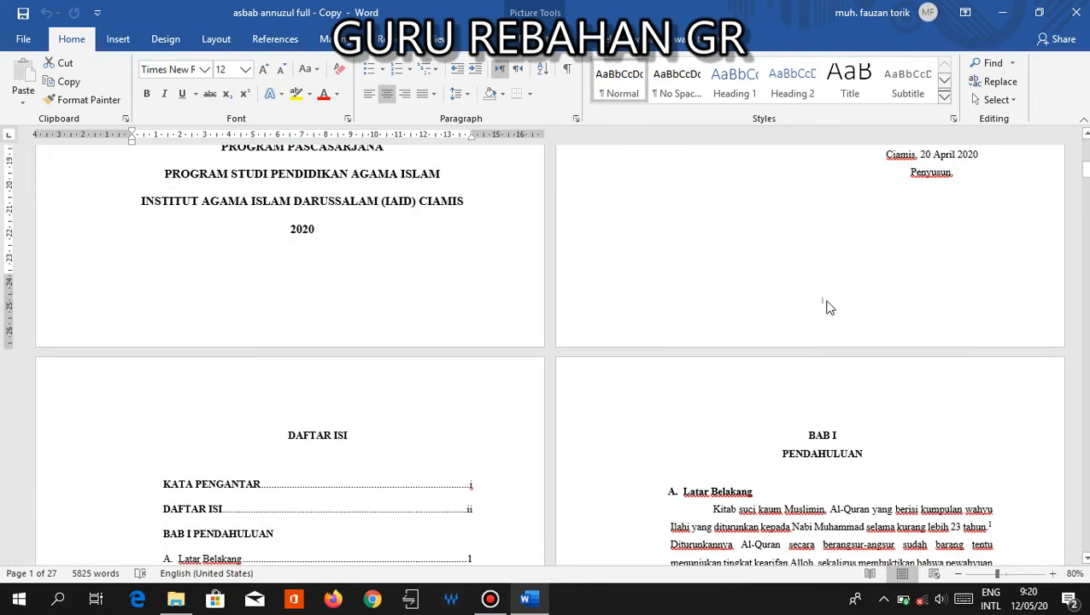
scroll(826, 307, "down", 5)
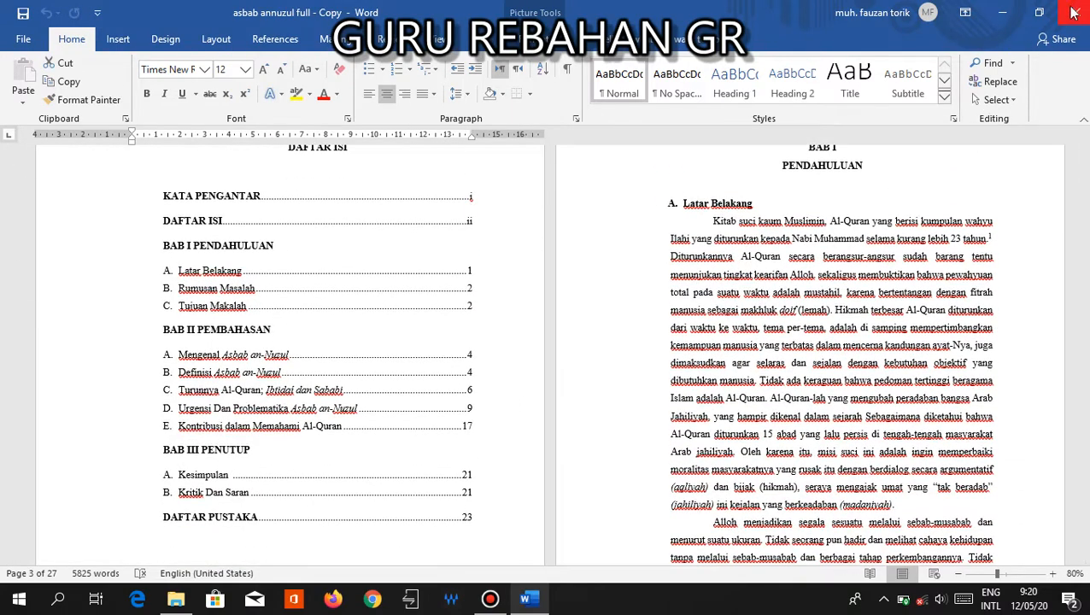
Step: Close the copy, open the document "asbab annuzul full", and check its header and footer areas on the opening pages
left_click(1074, 12)
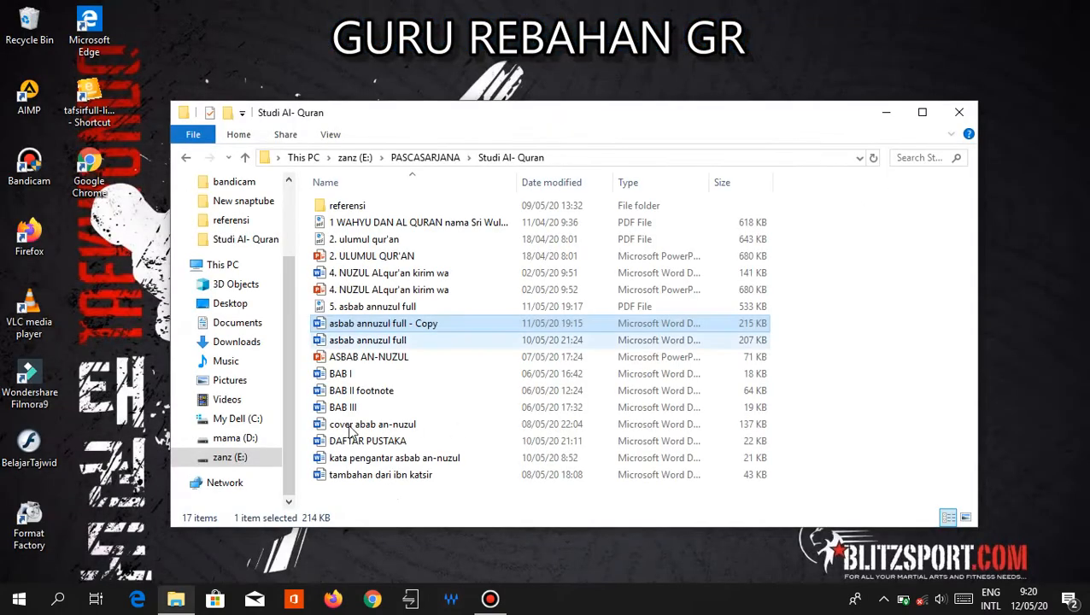
double_click(385, 341)
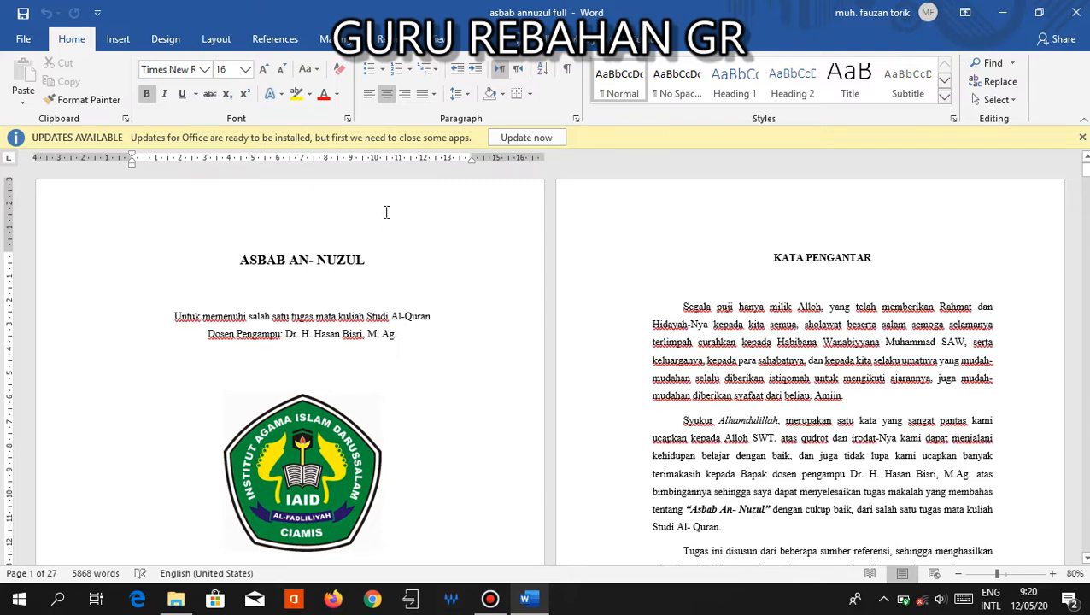
double_click(331, 205)
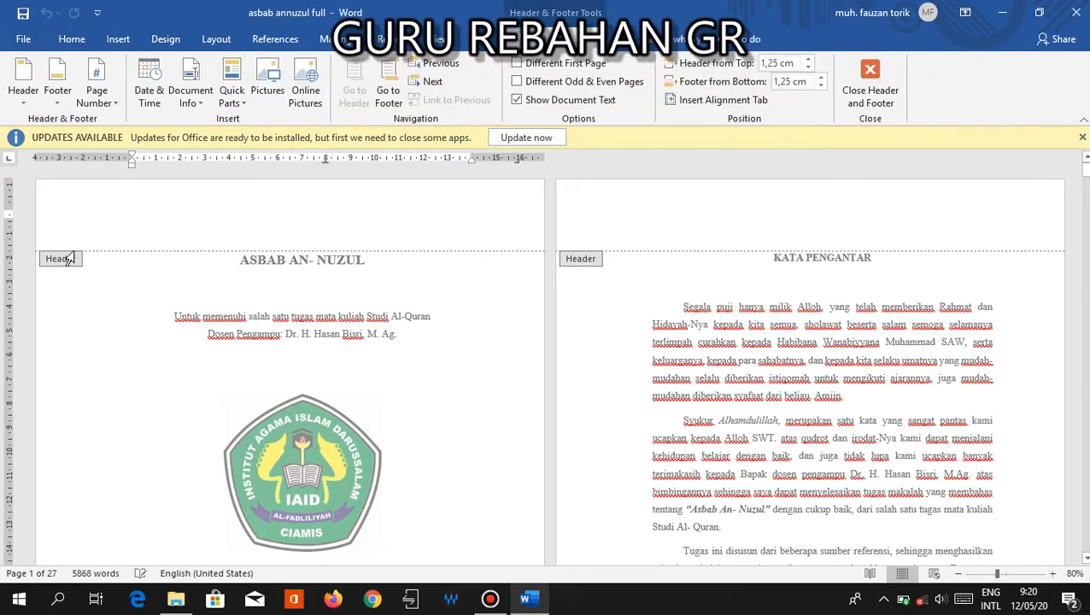
scroll(361, 214, "down", 5)
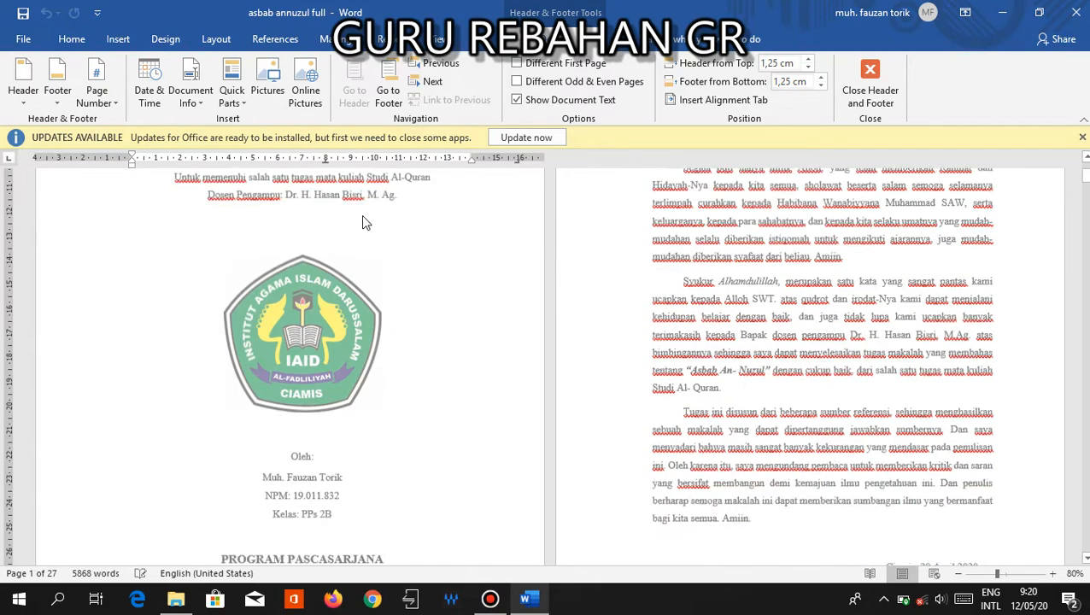
scroll(358, 294, "down", 4)
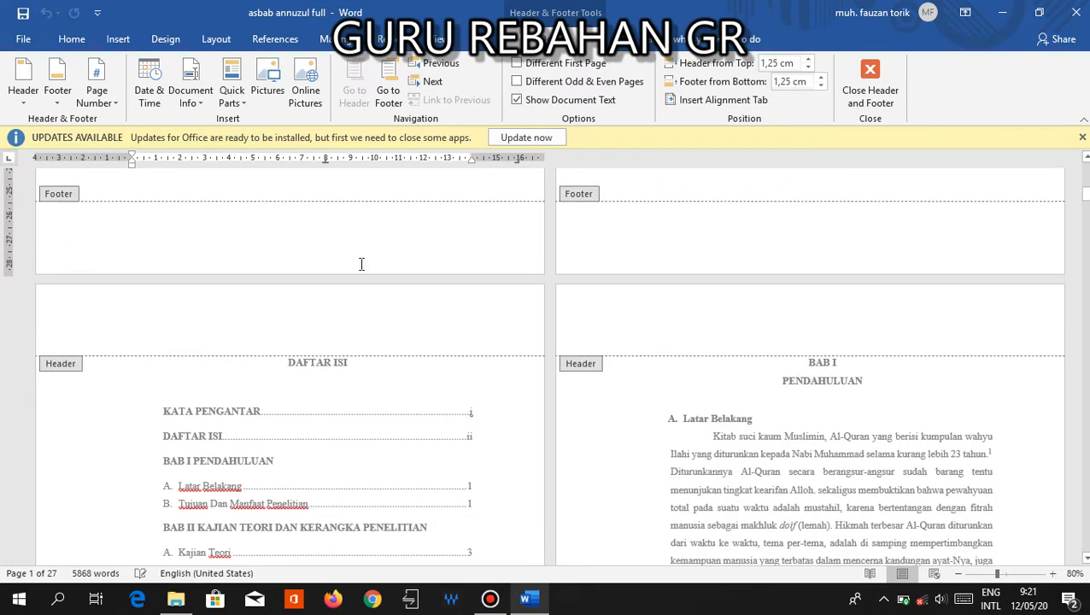
scroll(361, 264, "up", 6)
scroll(361, 266, "up", 5)
double_click(413, 260)
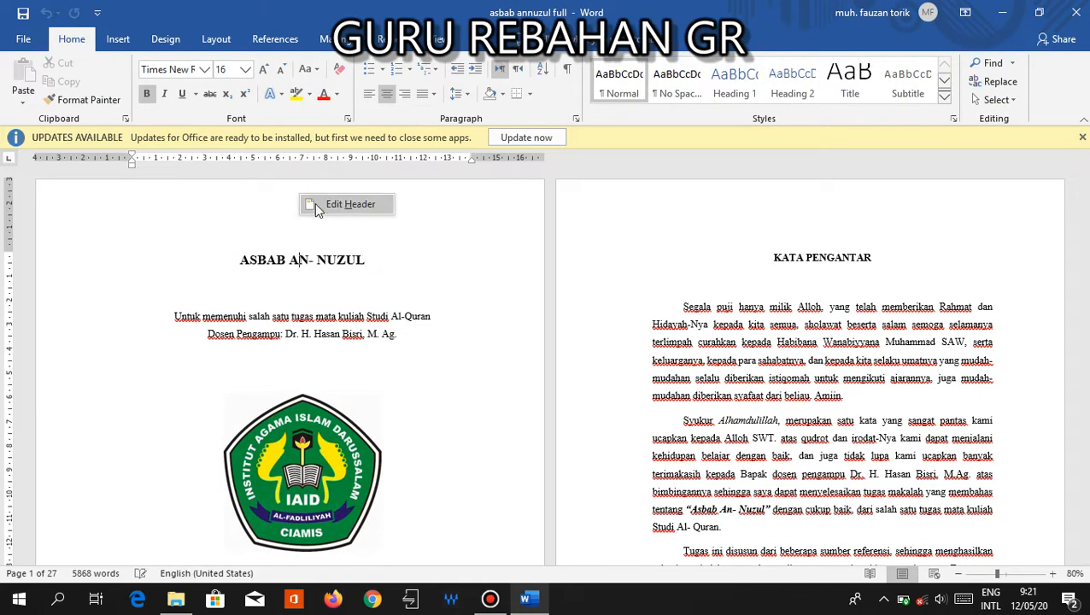
Step: Reopen the cover page's header, inspect the header and footer areas of the first two pages, and leave header editing
double_click(314, 204)
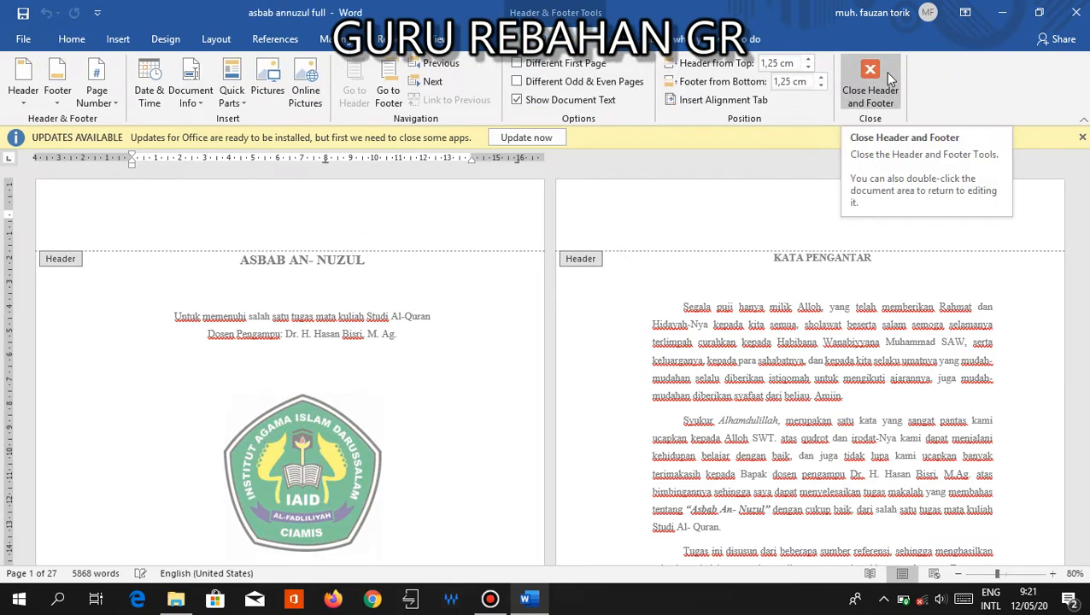
double_click(434, 399)
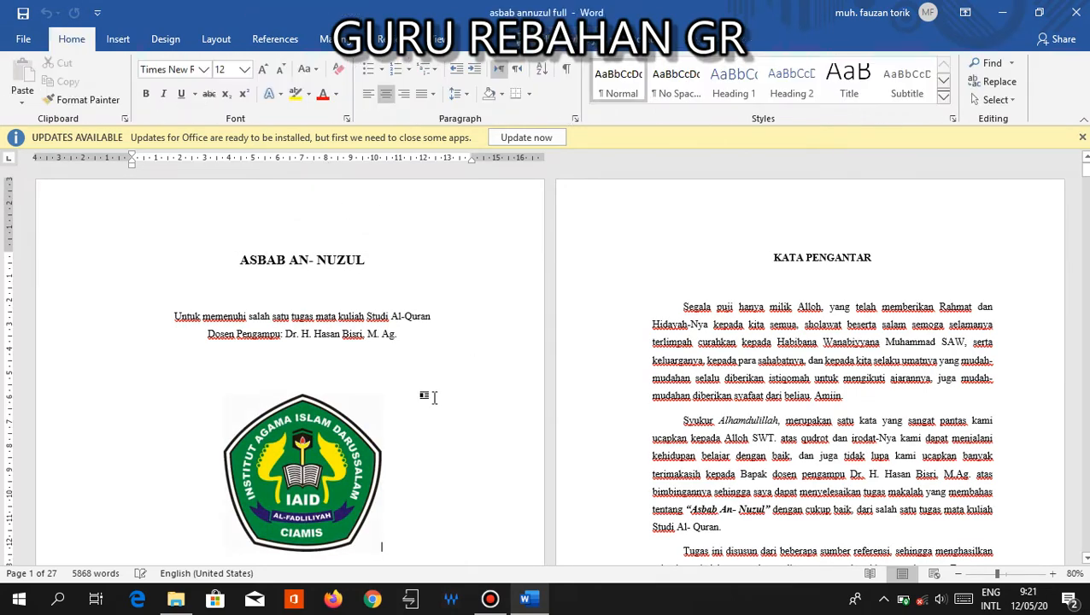
double_click(334, 192)
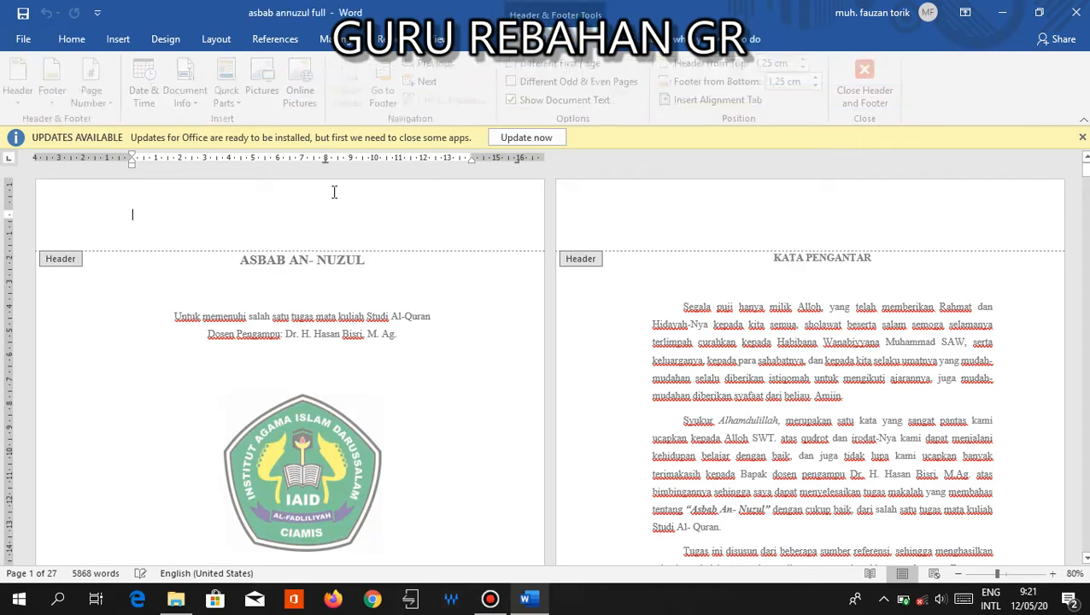
scroll(382, 243, "down", 10)
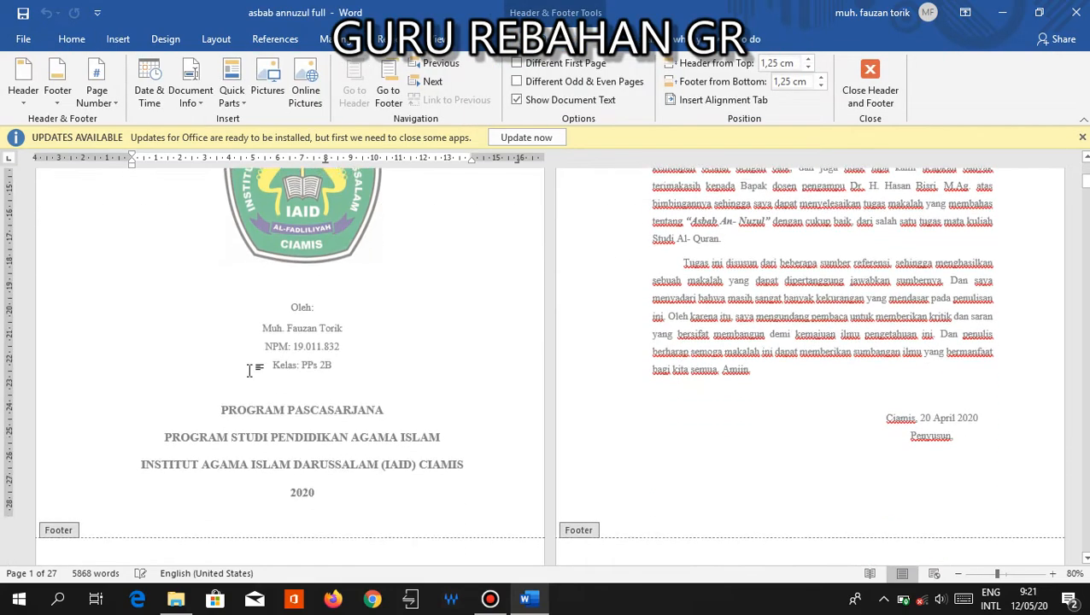
scroll(299, 259, "up", 6)
scroll(299, 259, "up", 5)
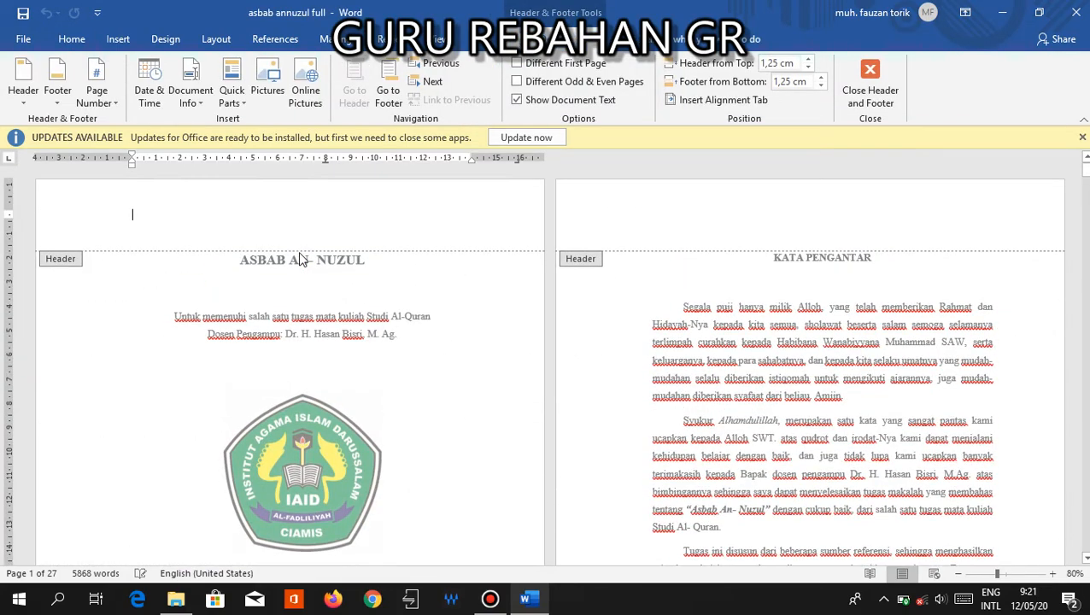
left_click(873, 92)
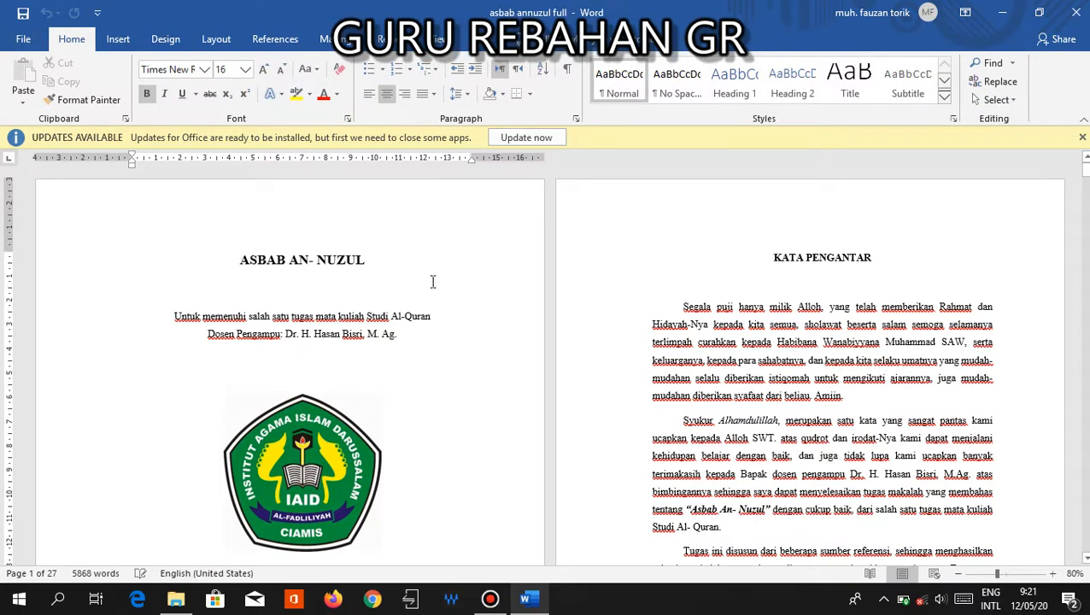
Step: Review the cover and KATA PENGANTAR pages from heading to page end to identify where the numbering should separate
scroll(433, 282, "down", 5)
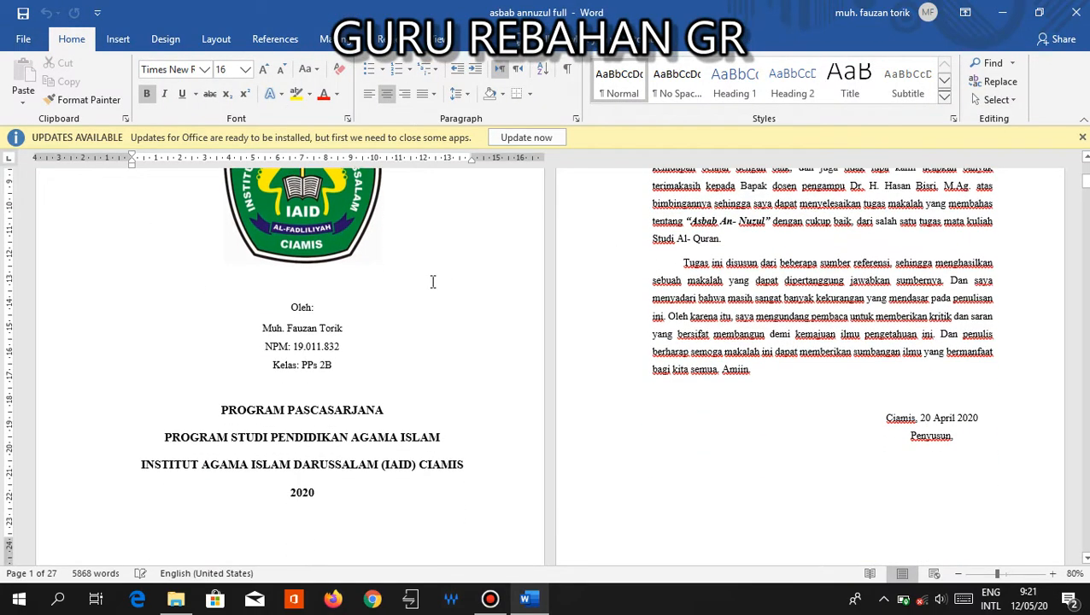
scroll(432, 282, "up", 5)
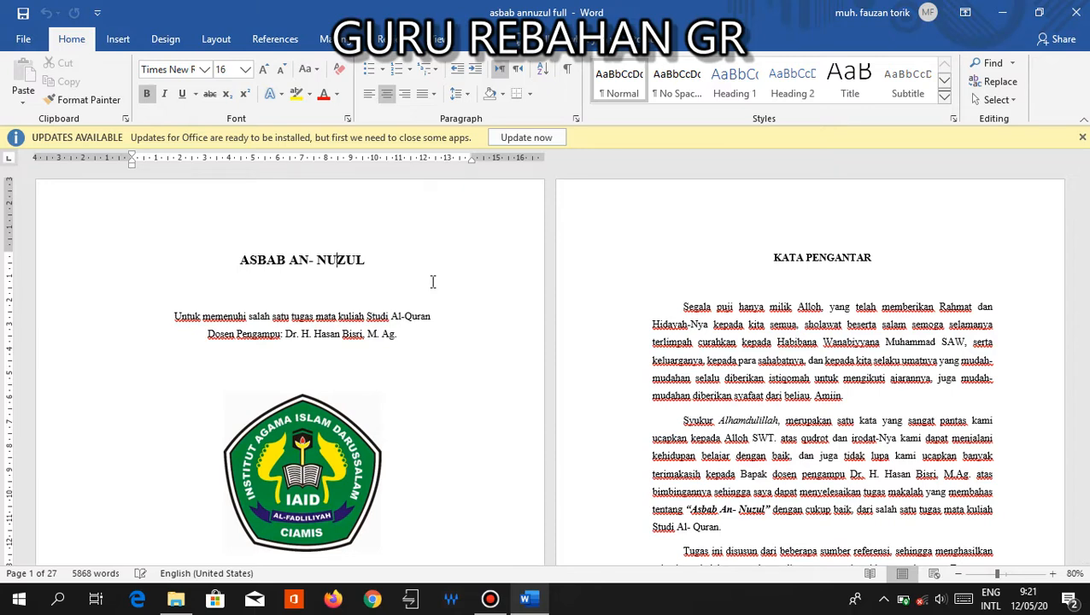
scroll(432, 282, "down", 3)
scroll(433, 282, "up", 3)
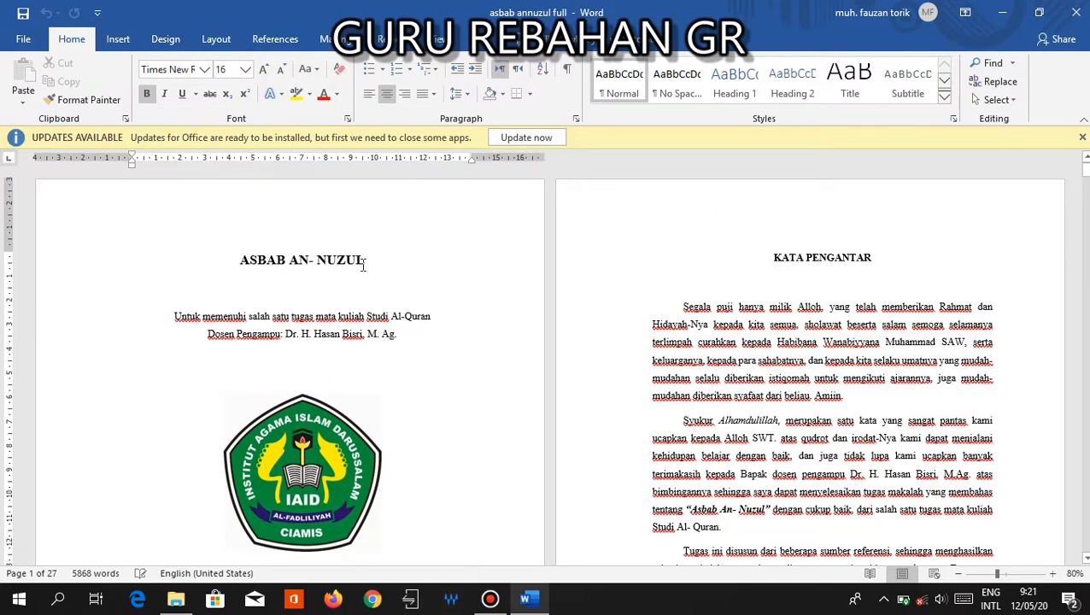
scroll(361, 259, "down", 5)
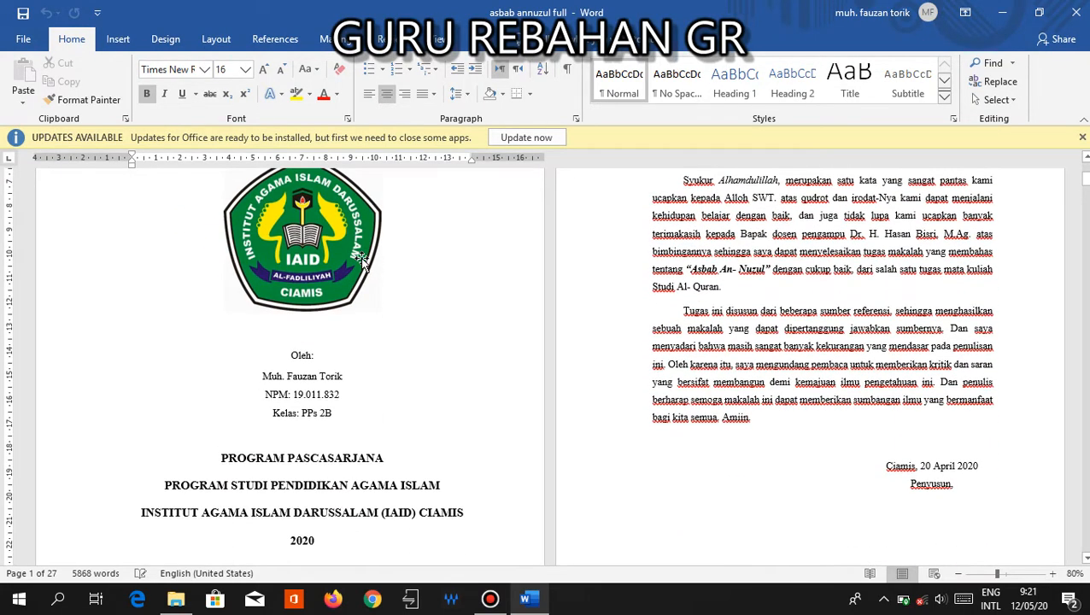
scroll(362, 257, "down", 4)
scroll(364, 256, "up", 8)
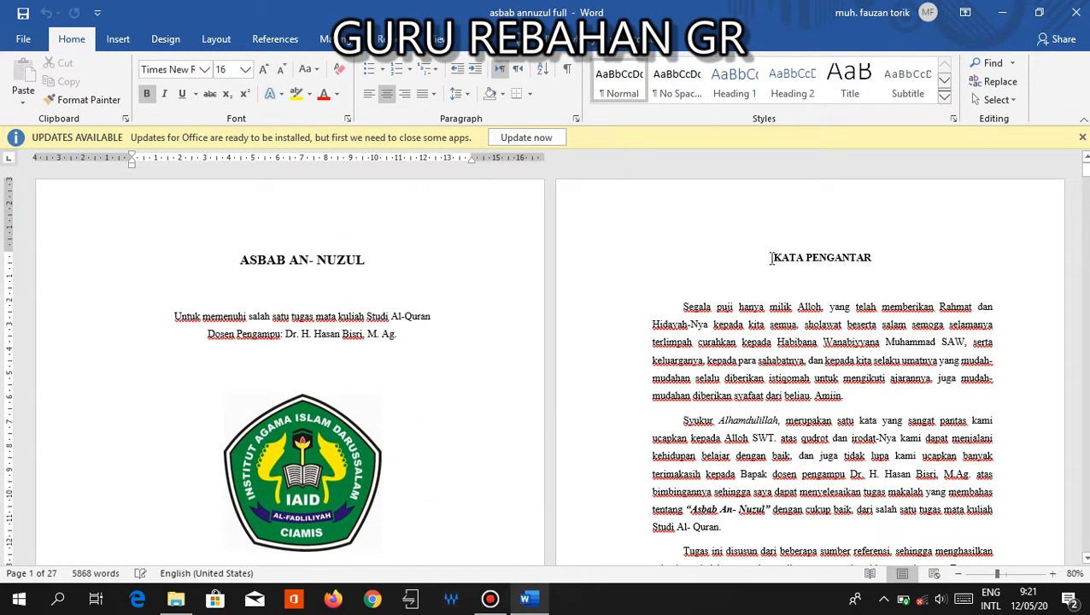
Step: Insert a Next Page section break directly before the KATA PENGANTAR heading
left_click(772, 257)
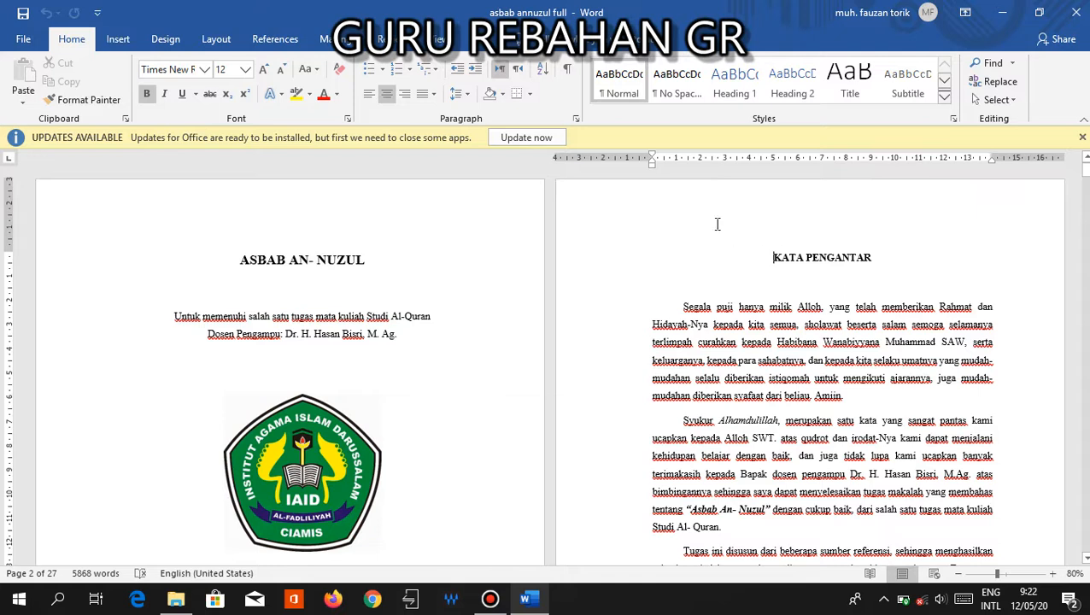
left_click(223, 40)
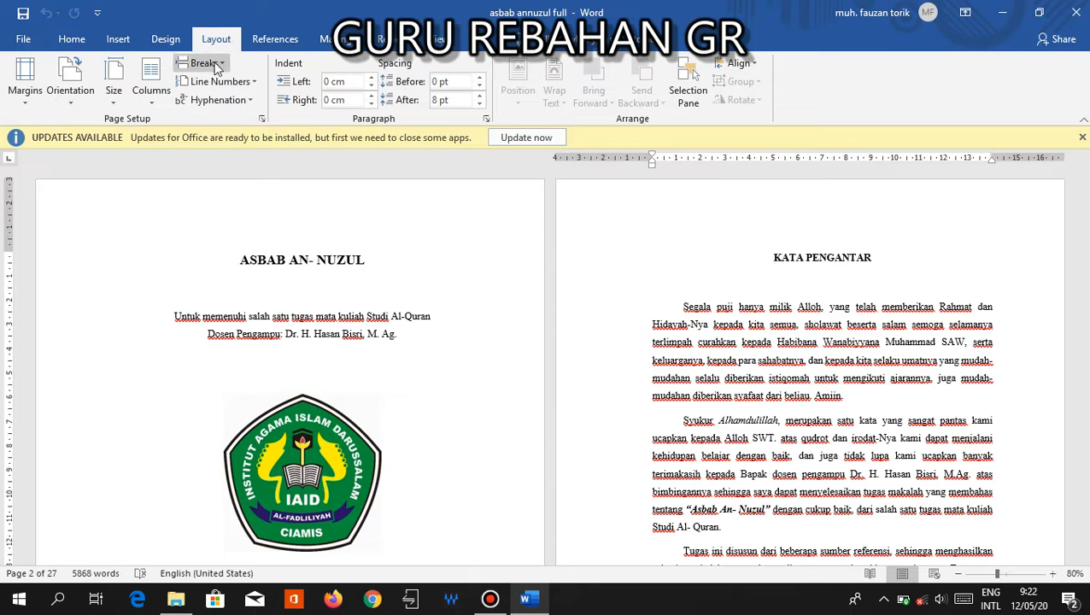
left_click(217, 66)
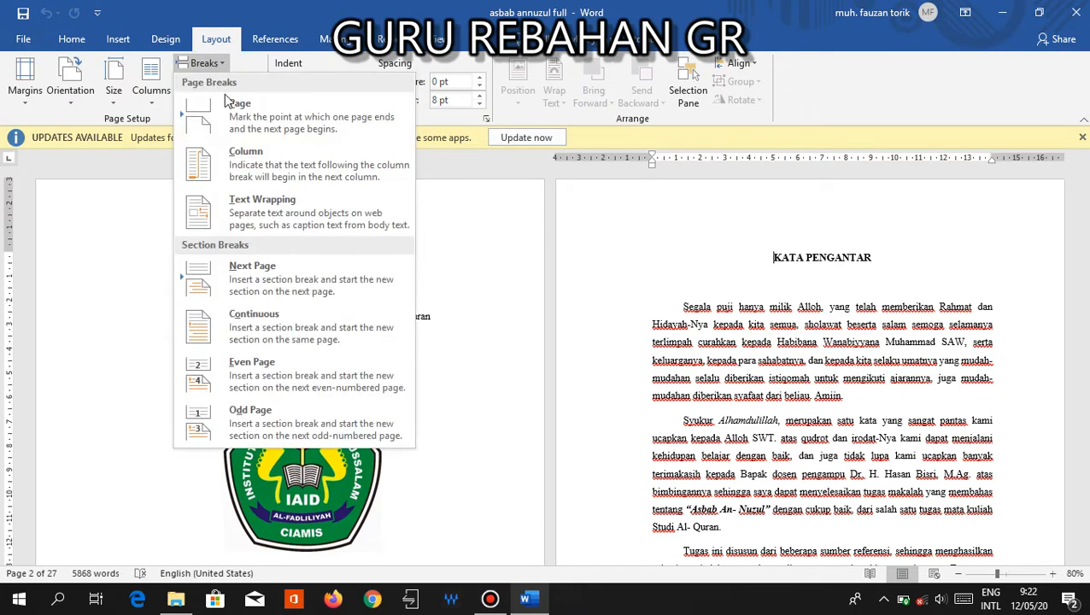
left_click(272, 279)
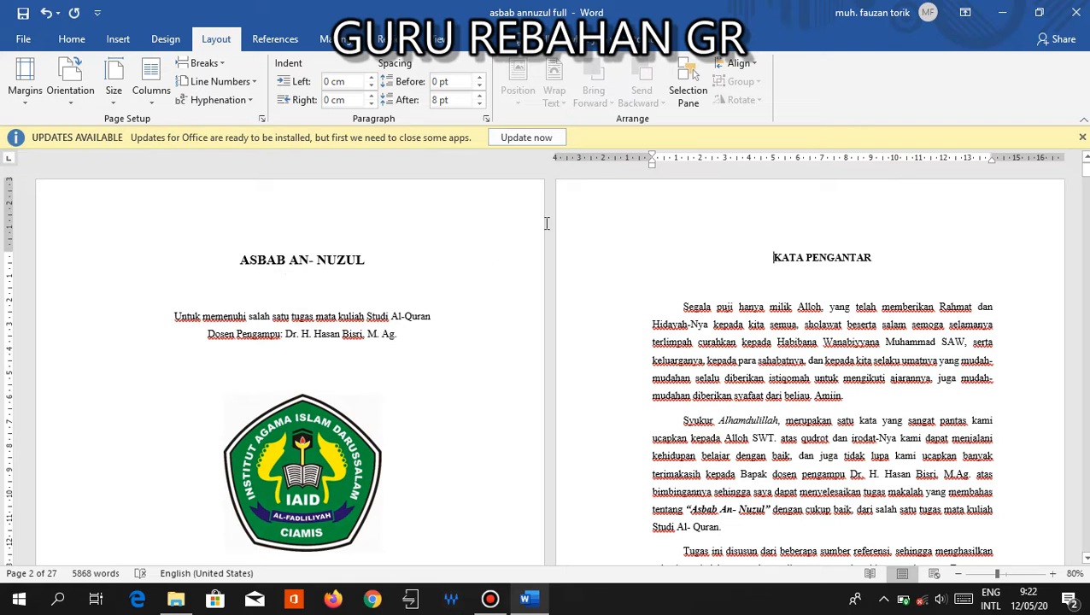
Step: Unlink both the header and the footer of the KATA PENGANTAR section from the previous section
double_click(784, 199)
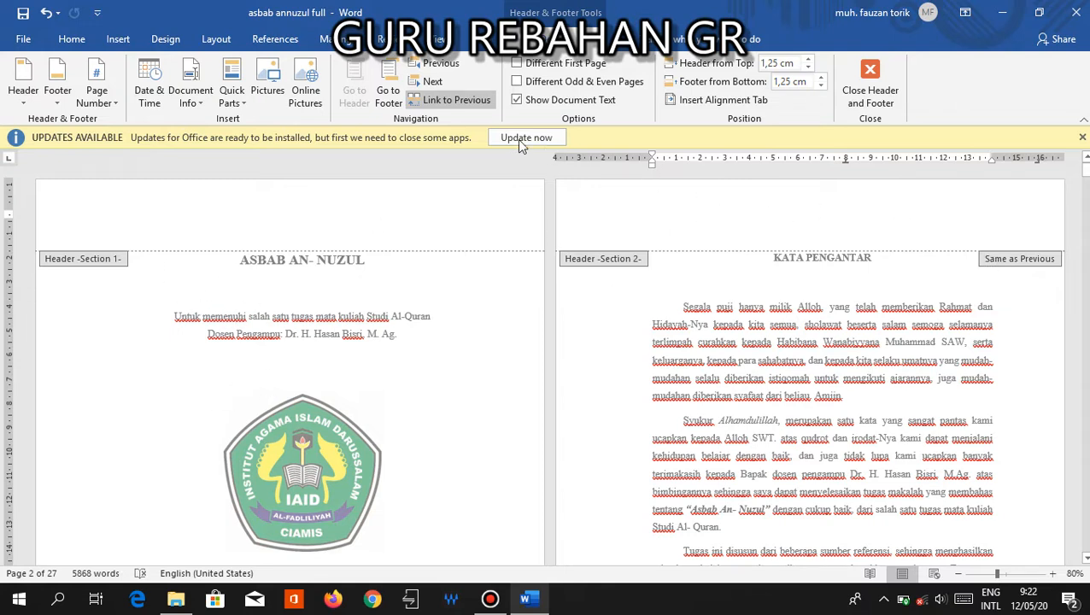
left_click(460, 102)
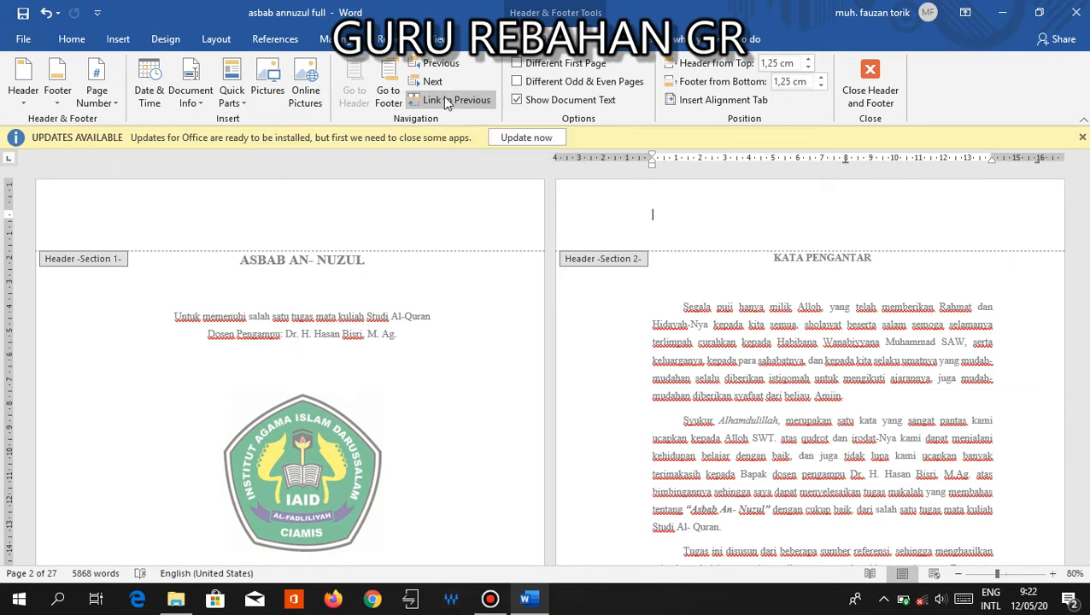
left_click(395, 94)
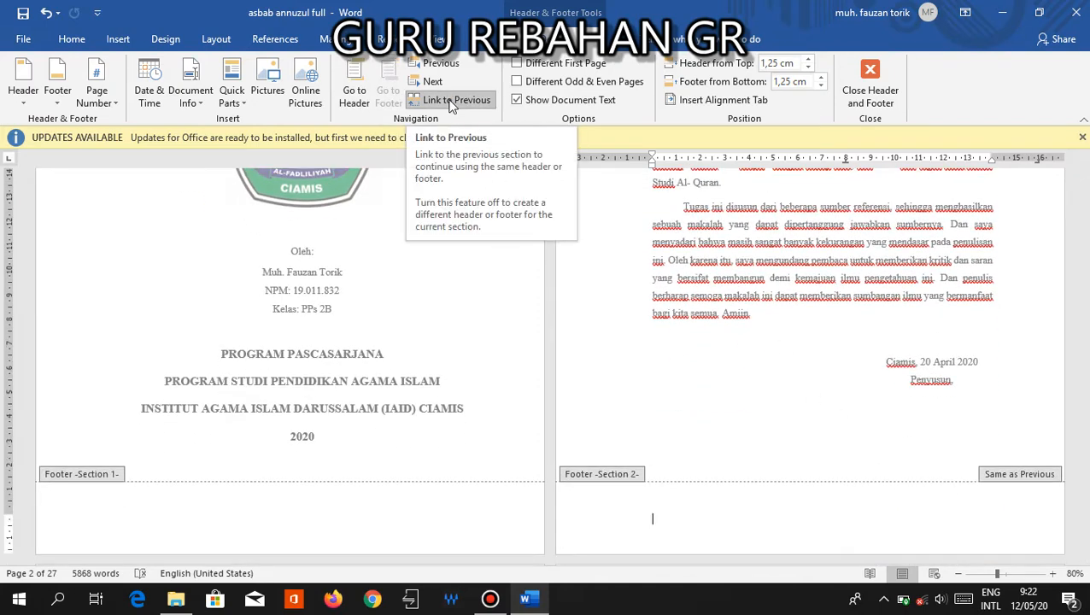
left_click(452, 101)
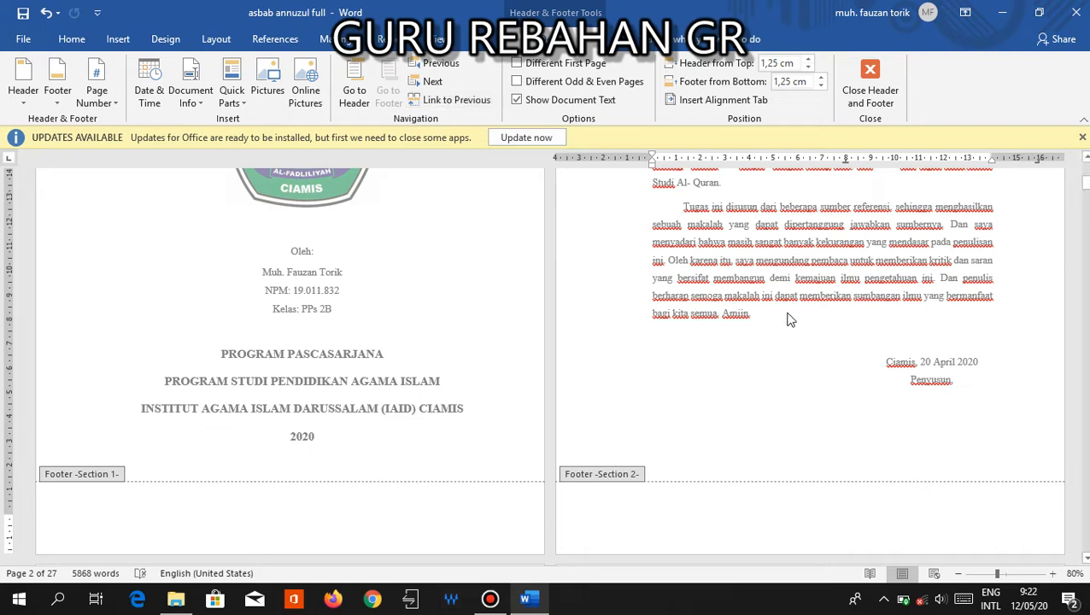
scroll(750, 289, "up", 5)
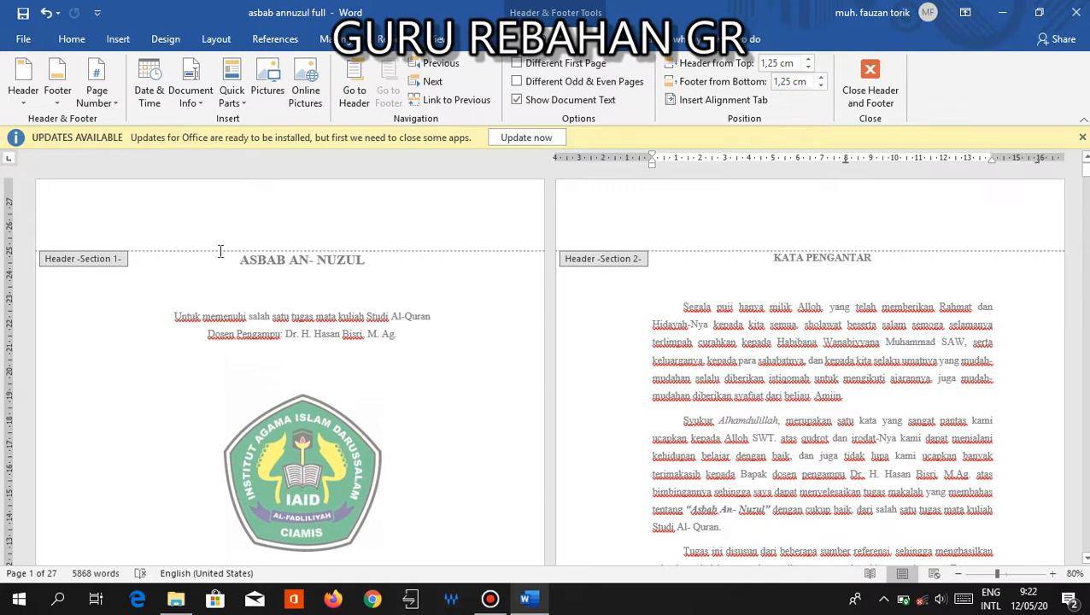
Step: Check the cover and KATA PENGANTAR pages in header view, and leave header and footer editing
scroll(661, 271, "down", 3)
scroll(662, 271, "up", 1)
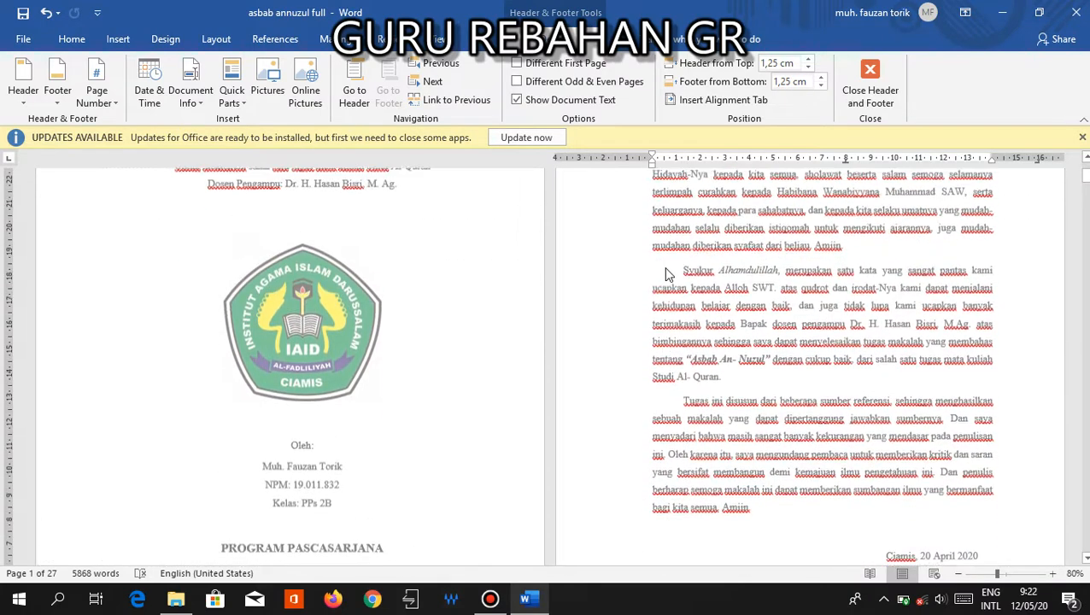
scroll(668, 273, "up", 2)
left_click(879, 96)
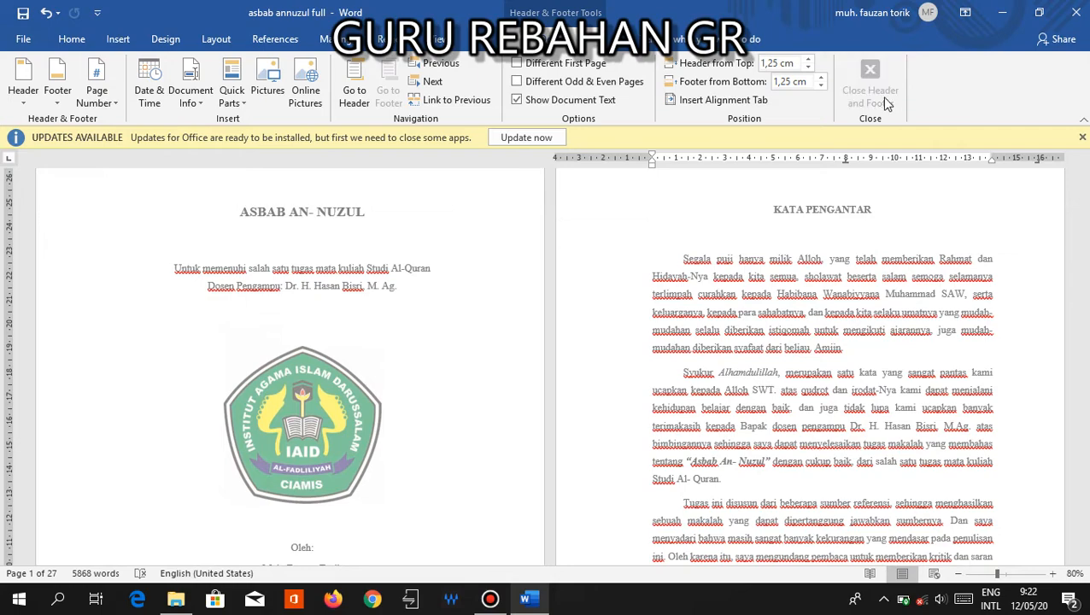
Step: Place the text cursor before the BAB I heading and review the KATA PENGANTAR and DAFTAR ISI pages for where chapter numbering should separate
scroll(783, 277, "down", 3)
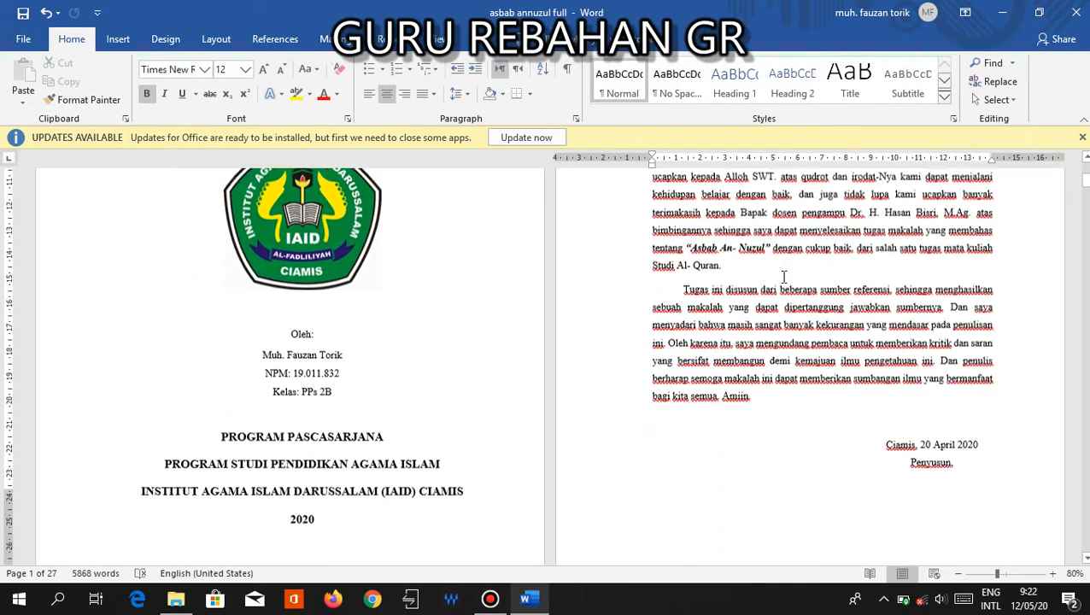
scroll(783, 277, "down", 6)
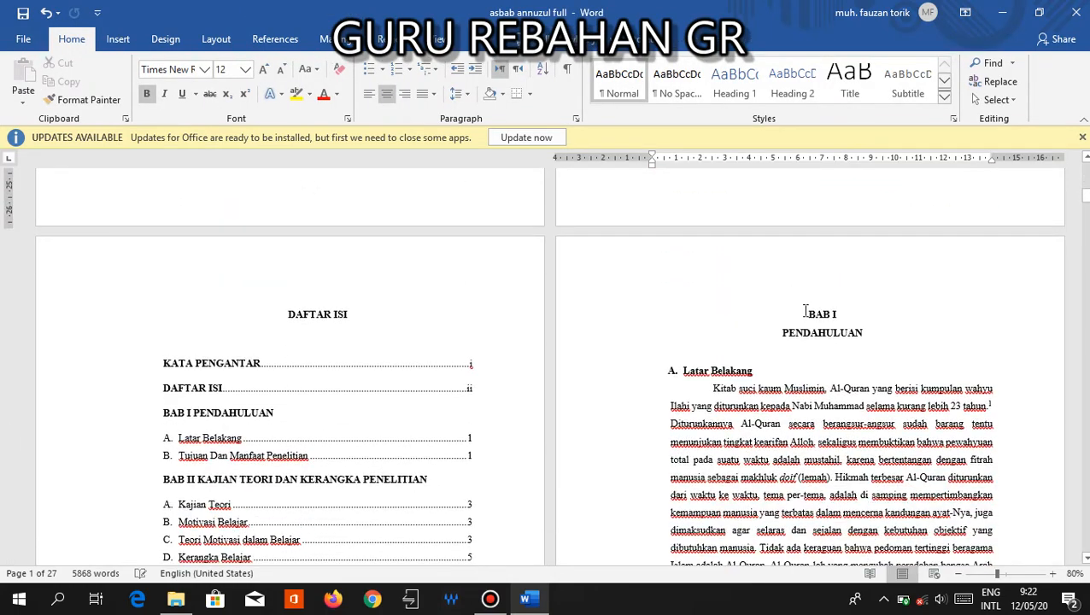
left_click(805, 311)
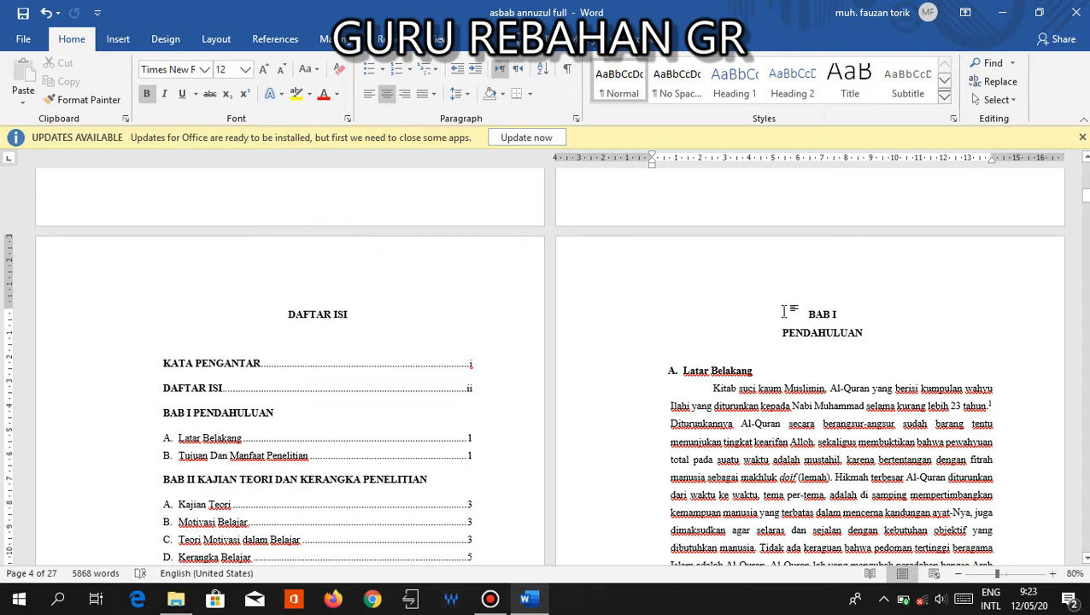
scroll(759, 259, "up", 10)
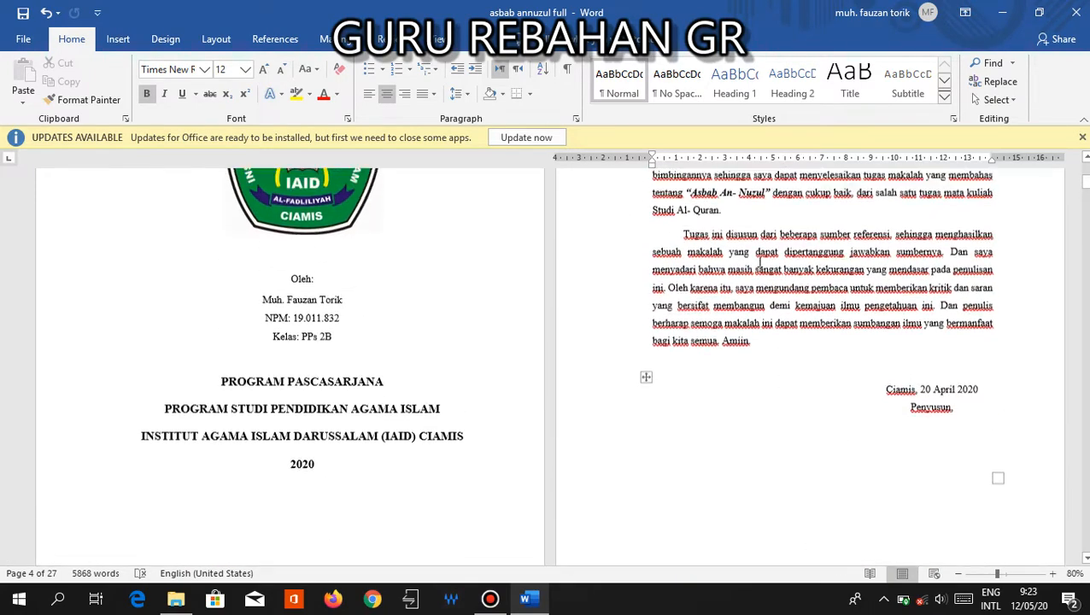
scroll(406, 387, "down", 10)
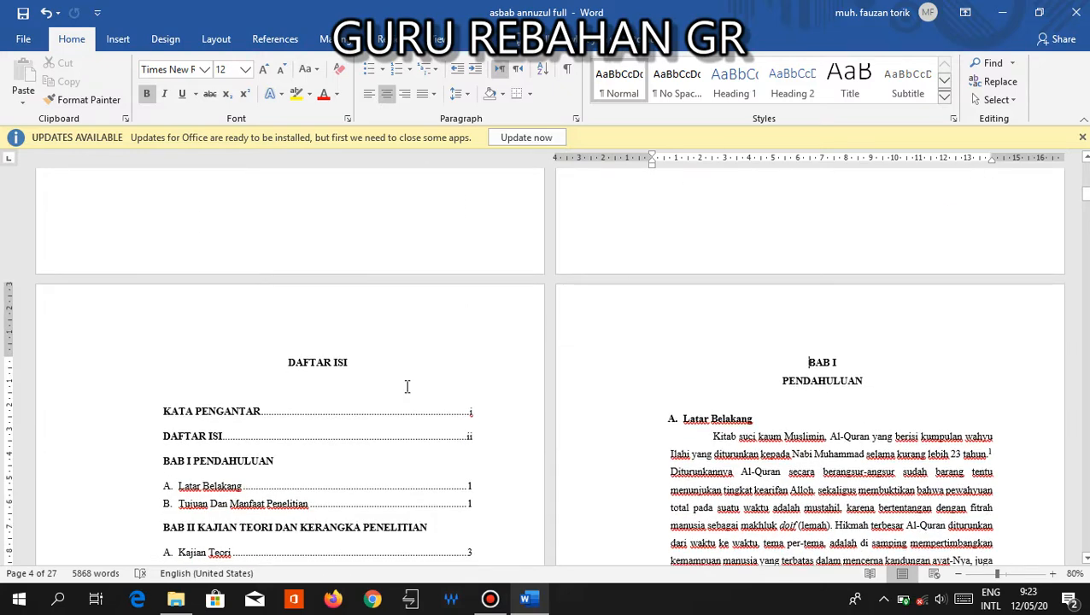
scroll(726, 214, "up", 5)
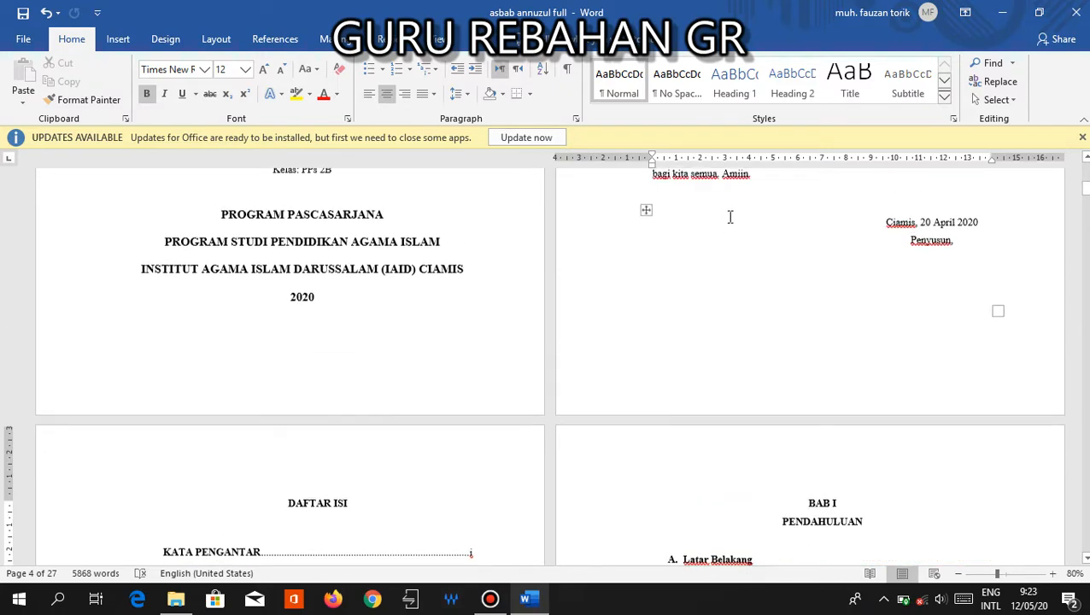
scroll(736, 223, "down", 3)
scroll(737, 226, "up", 6)
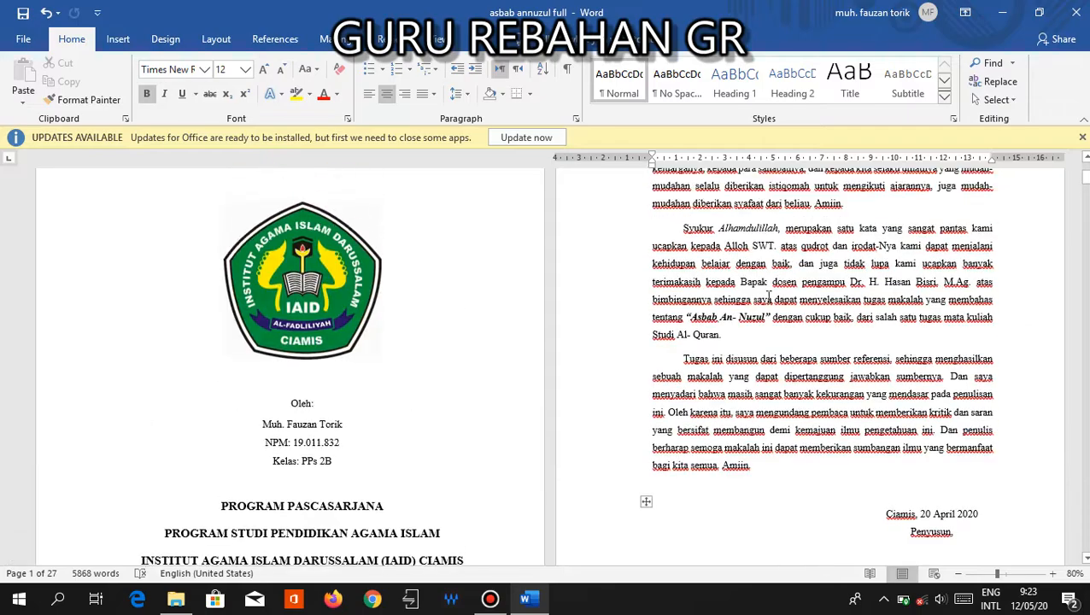
scroll(800, 387, "down", 5)
scroll(428, 428, "down", 7)
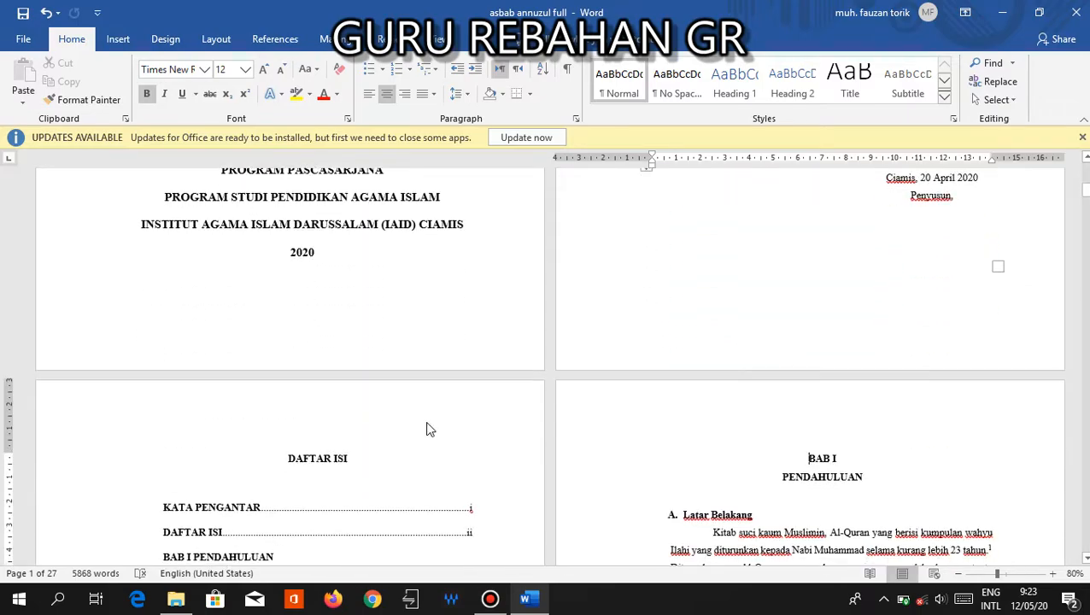
scroll(309, 442, "down", 5)
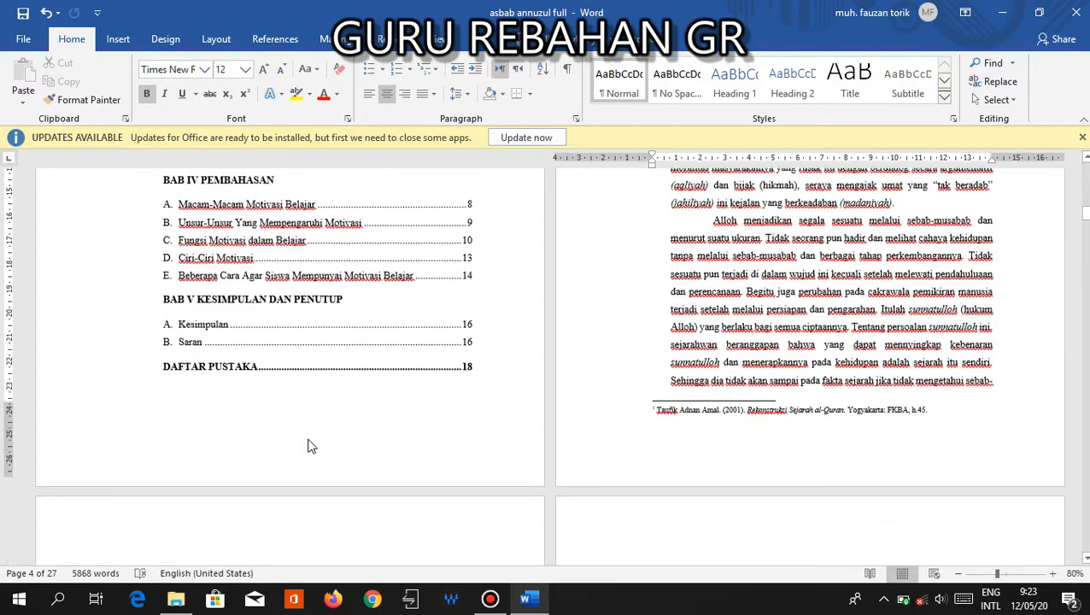
scroll(309, 440, "up", 9)
scroll(299, 247, "up", 1)
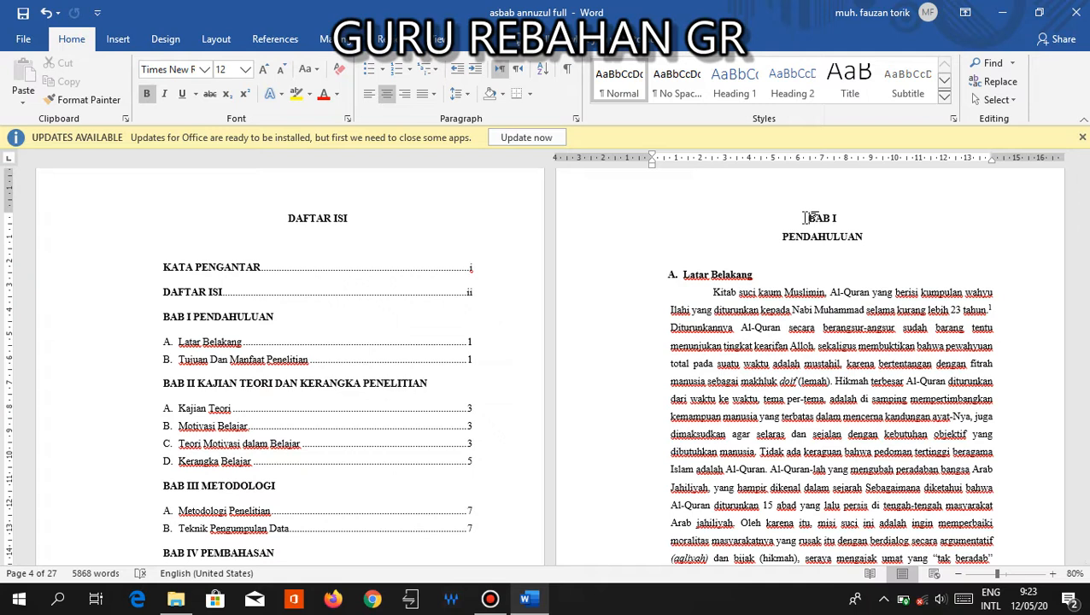
Step: Insert a Next Page section break directly before the BAB I heading
left_click(216, 40)
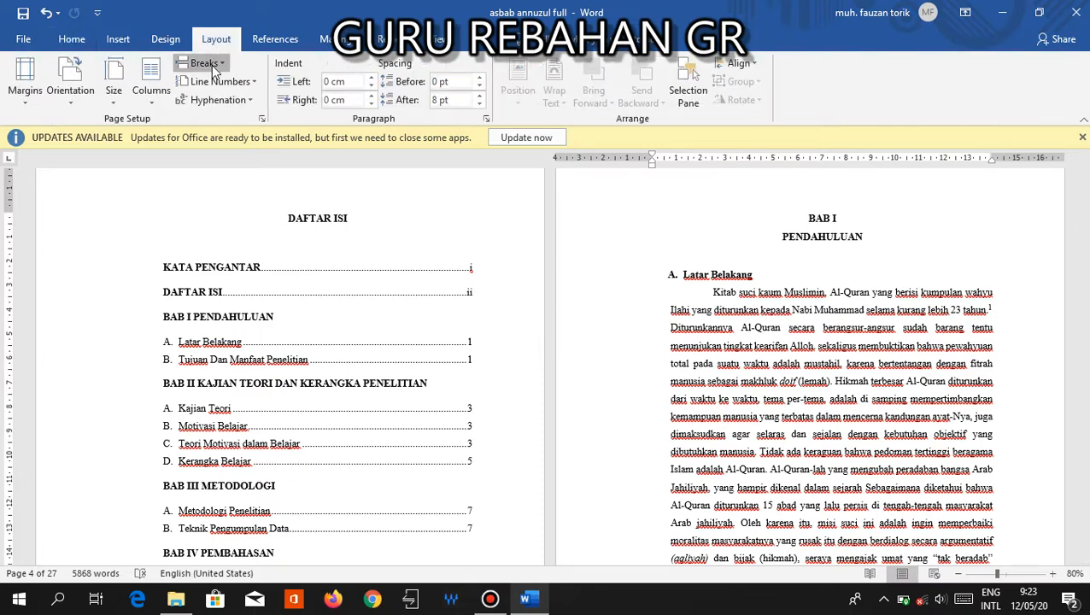
left_click(211, 65)
left_click(290, 276)
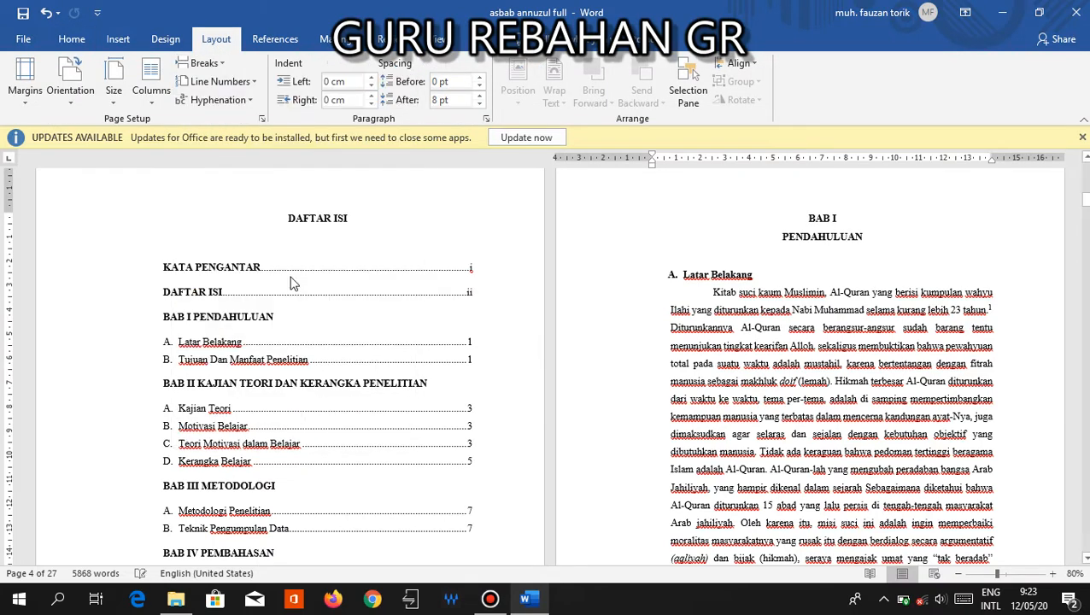
Step: Unlink both the header and the footer of the BAB I section from the previous section
scroll(764, 256, "up", 2)
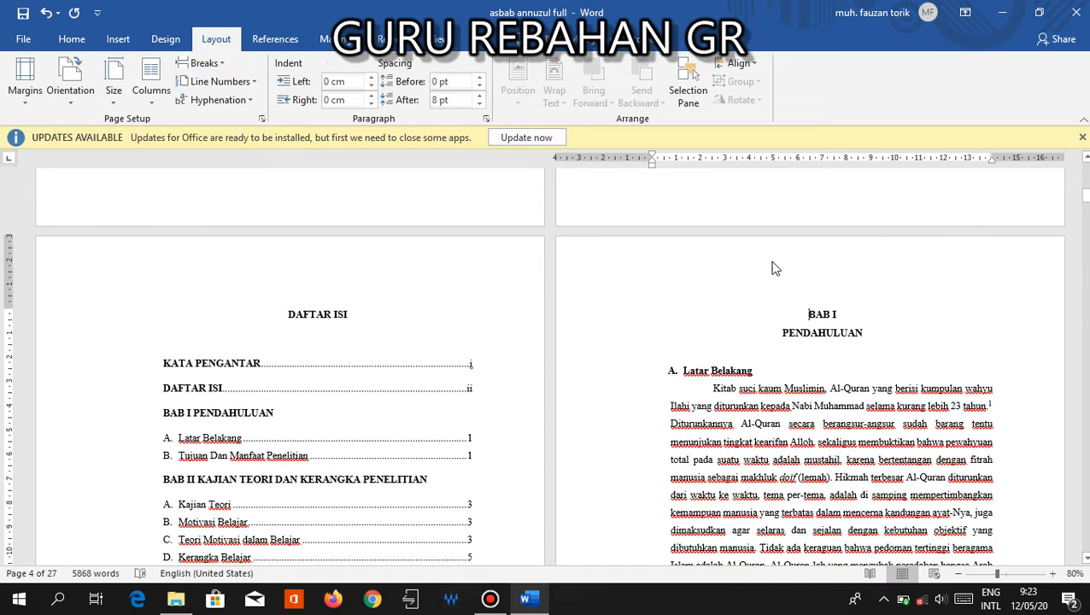
double_click(773, 262)
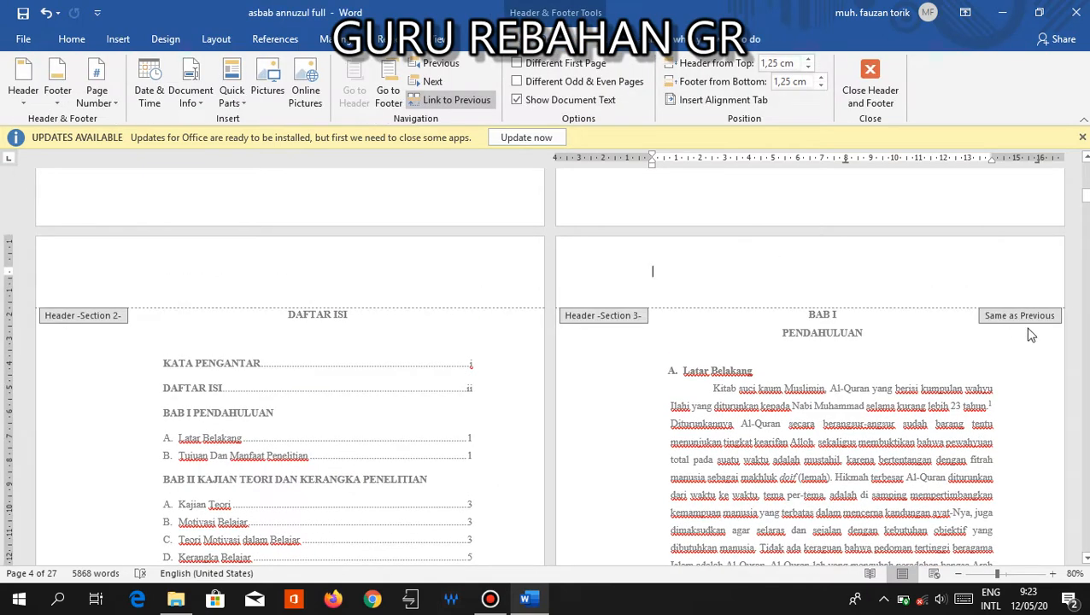
left_click(450, 100)
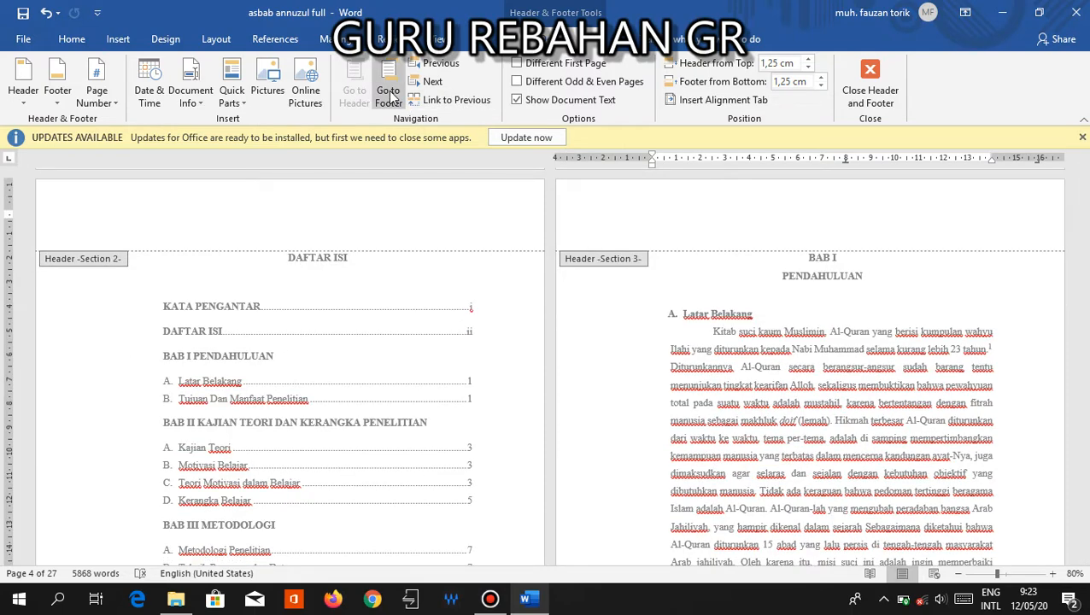
left_click(388, 97)
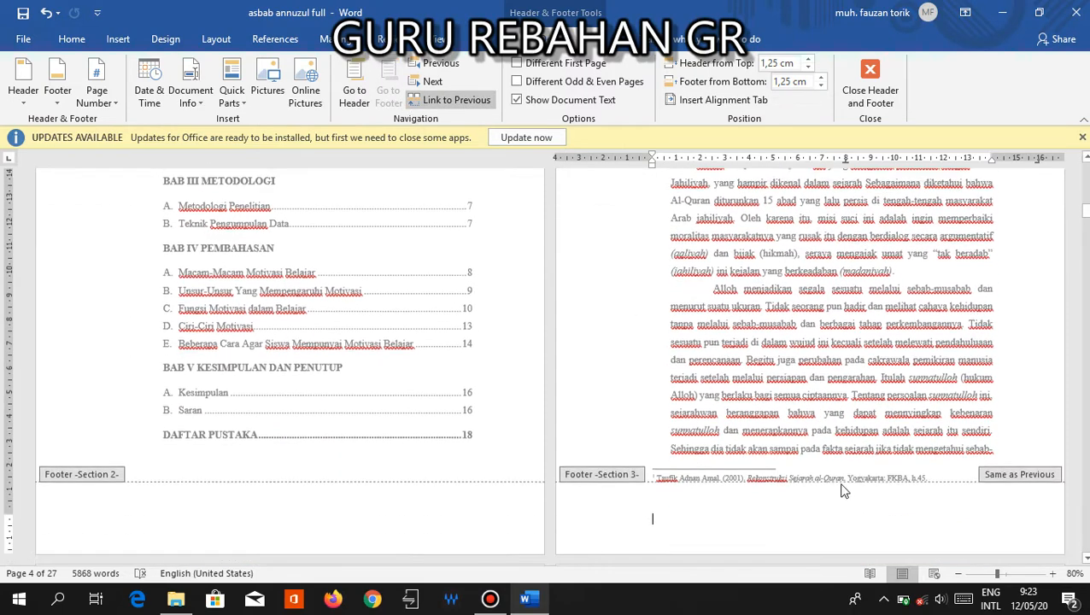
left_click(452, 101)
Step: Examine the header and footer labels of the DAFTAR ISI and BAB I pages to verify that their sections are separated
scroll(718, 289, "up", 5)
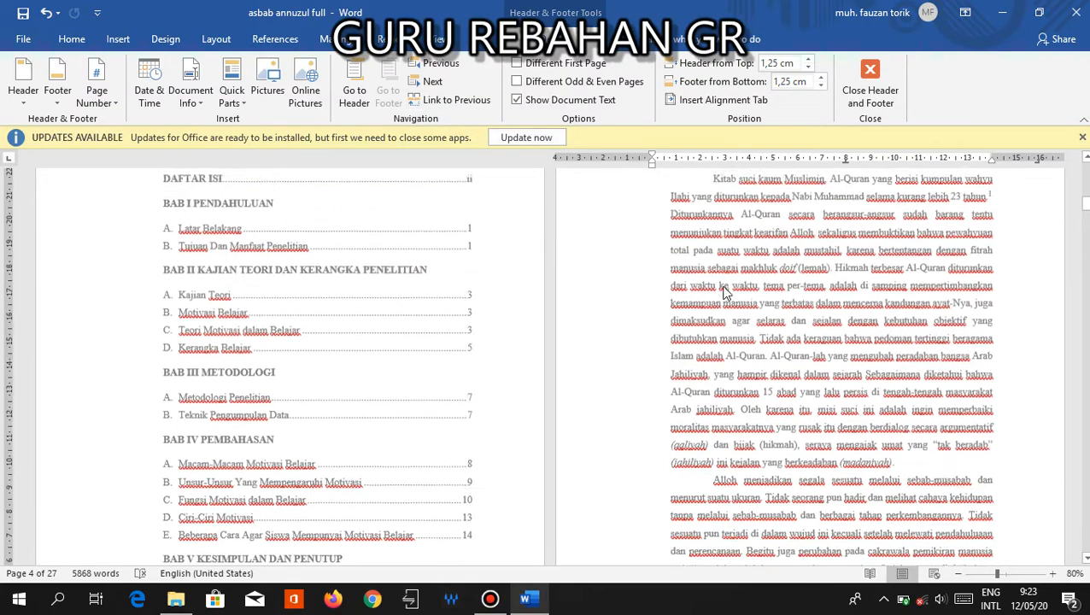
scroll(769, 288, "up", 5)
scroll(818, 285, "down", 1)
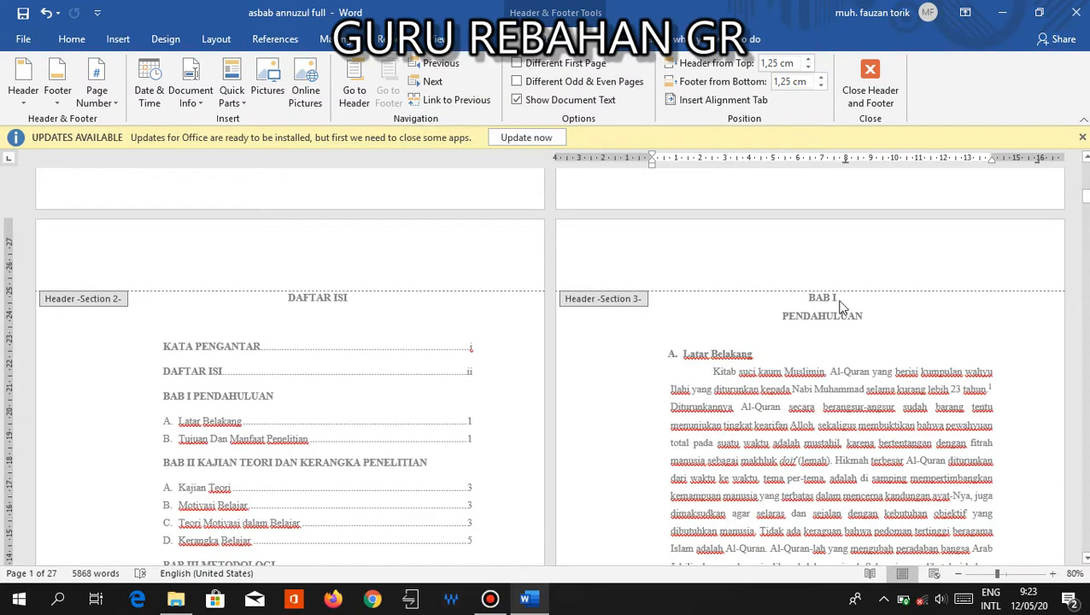
scroll(840, 308, "down", 3)
scroll(839, 307, "up", 1)
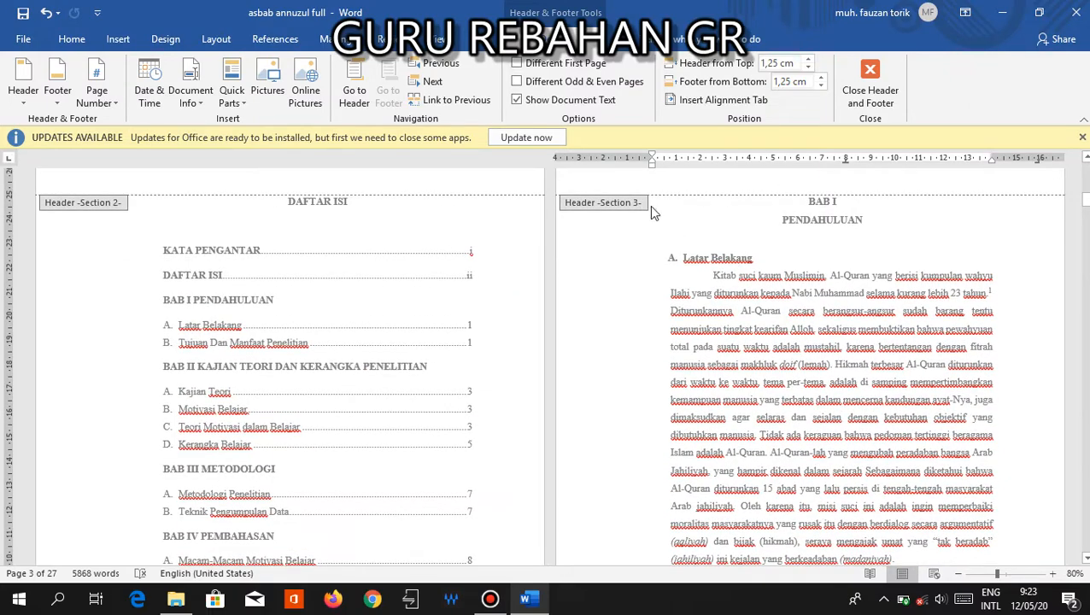
scroll(815, 239, "down", 10)
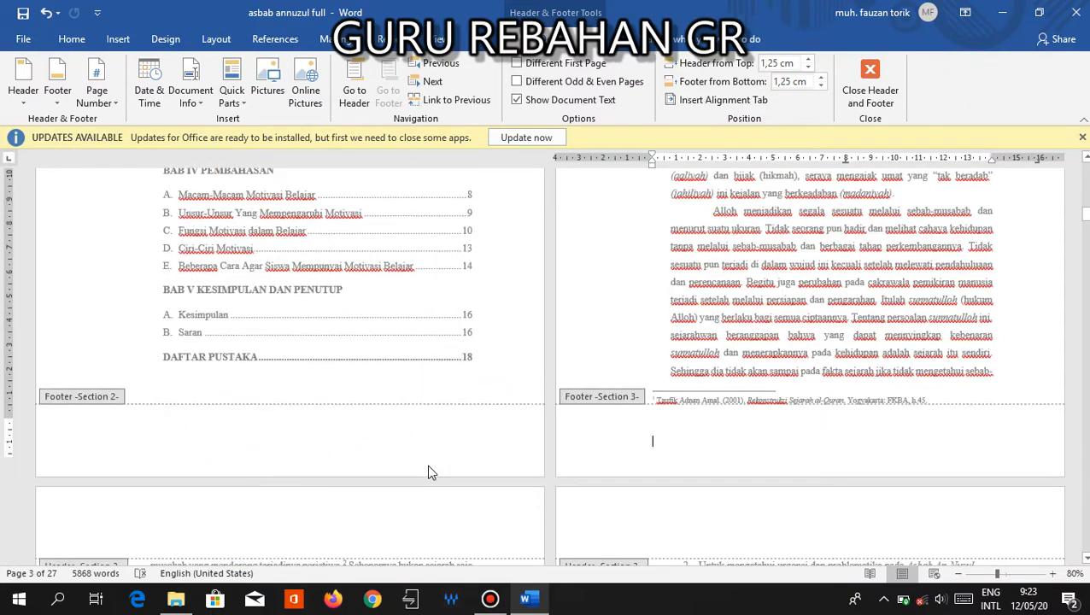
Step: Compare the header and footer areas of BAB I's opening page with those of its following pages for page number placement
scroll(241, 356, "down", 3)
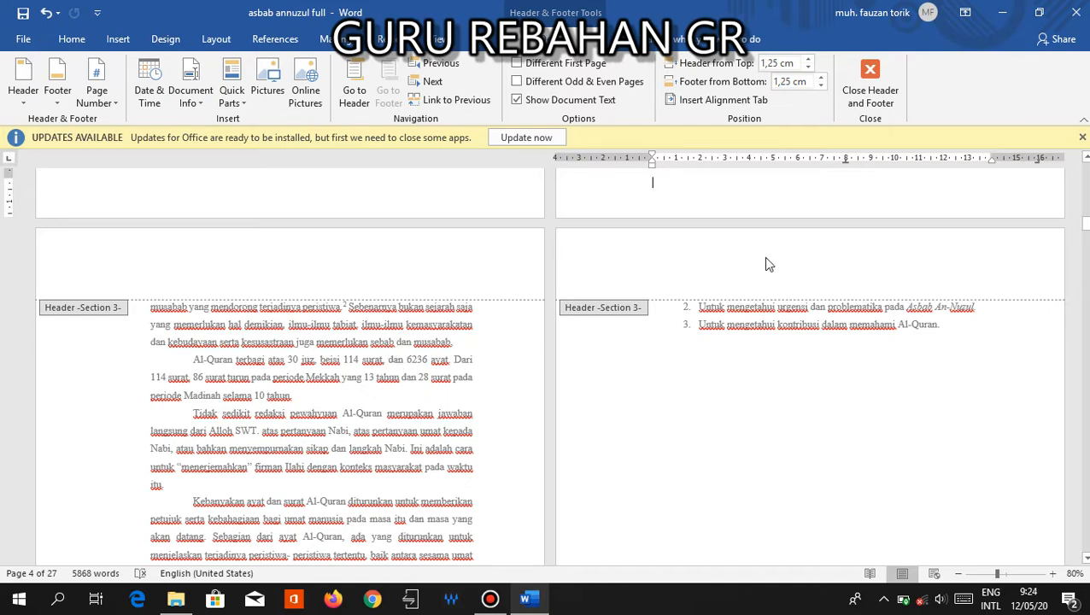
scroll(766, 265, "up", 5)
scroll(845, 285, "down", 5)
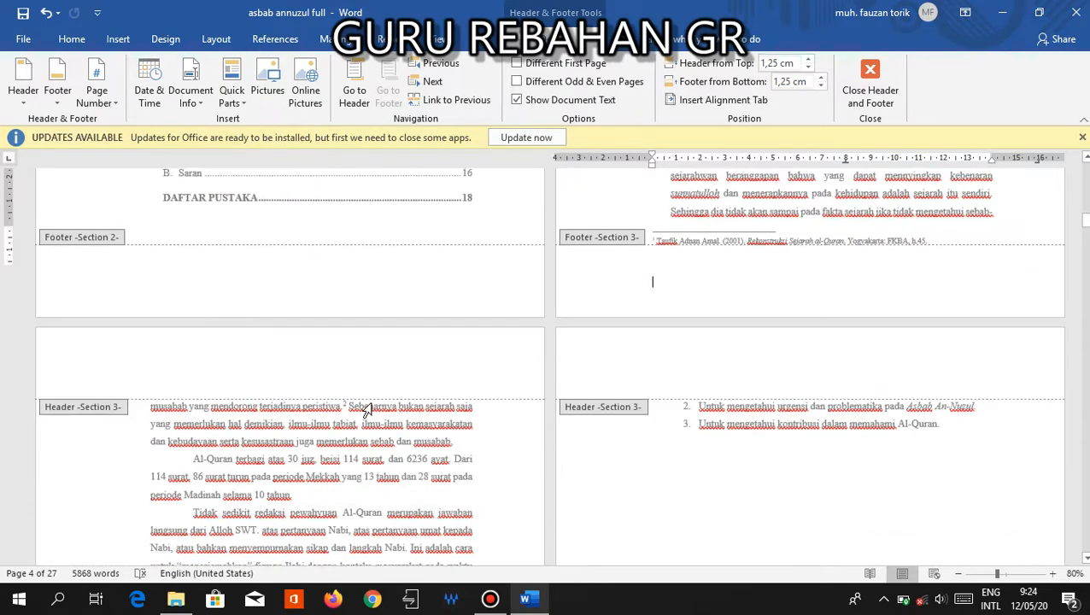
scroll(796, 306, "up", 5)
scroll(796, 306, "down", 7)
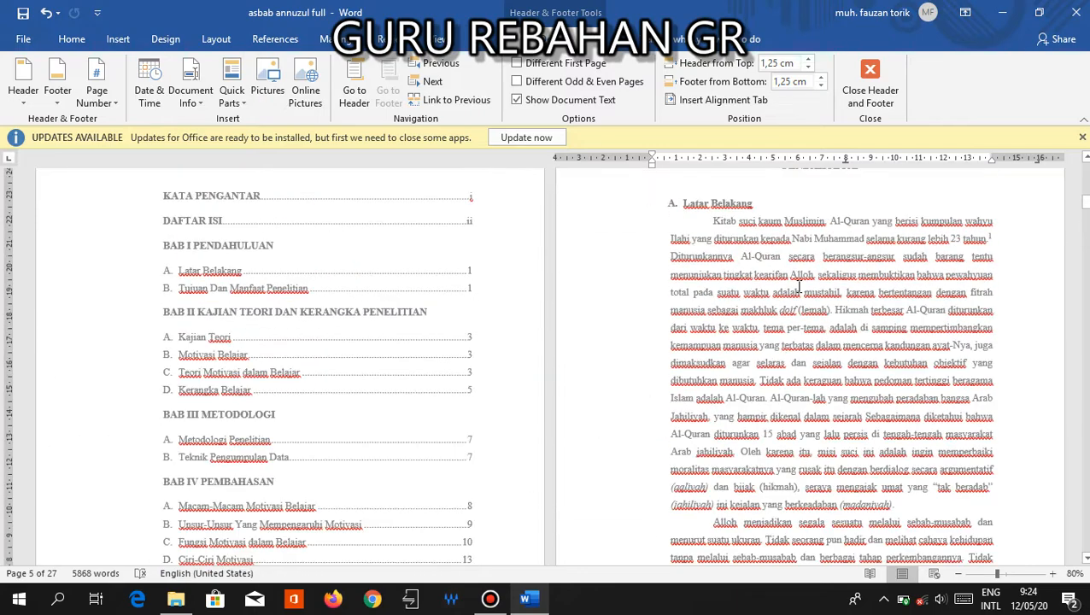
scroll(828, 257, "up", 2)
scroll(845, 216, "down", 1)
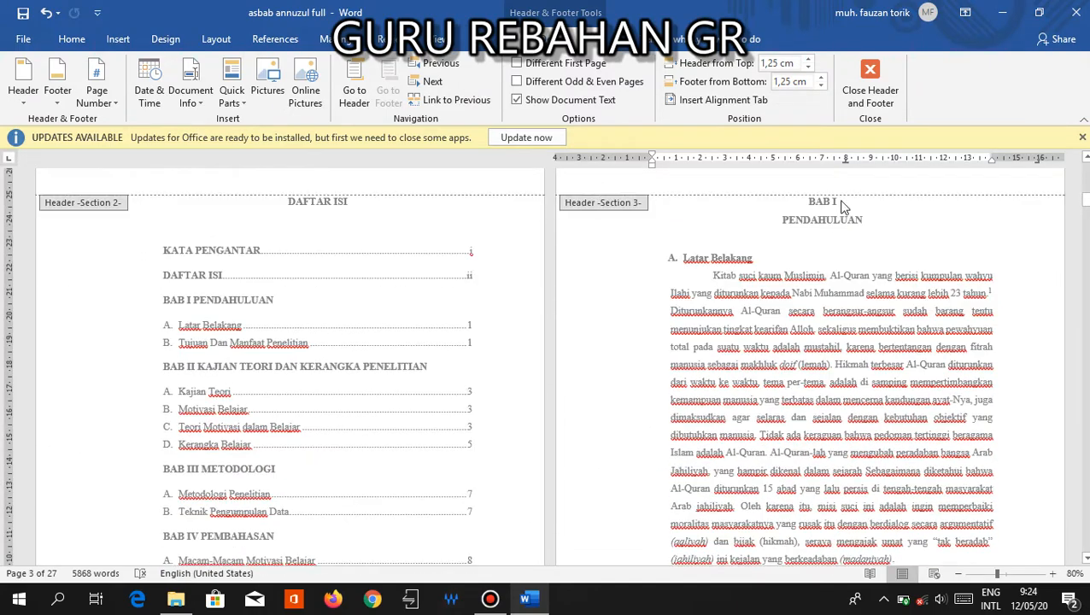
scroll(840, 263, "down", 5)
scroll(816, 450, "down", 1)
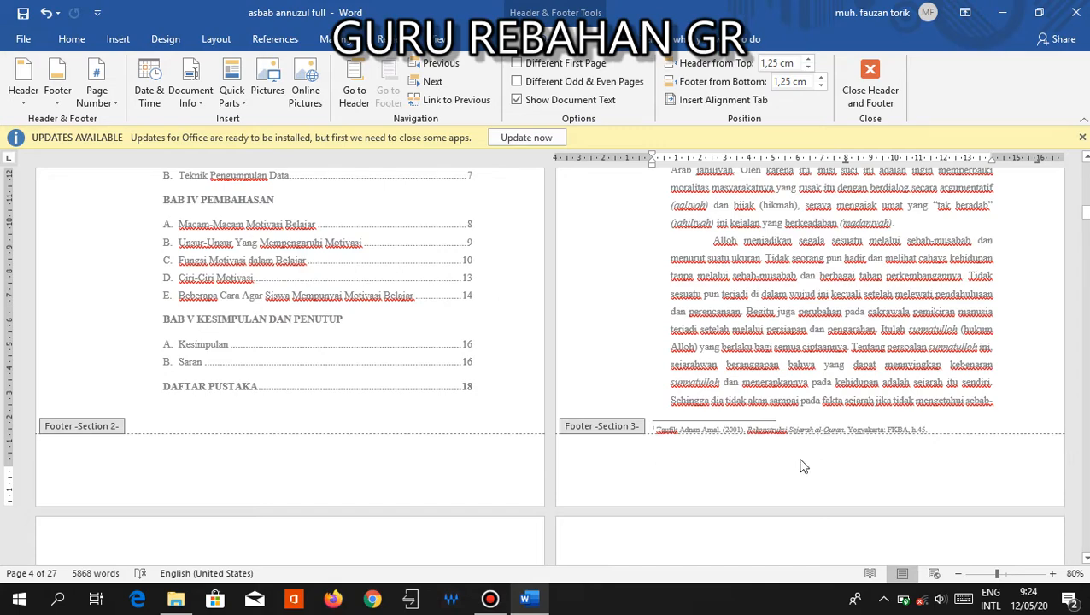
scroll(640, 324, "down", 10)
scroll(349, 348, "down", 2)
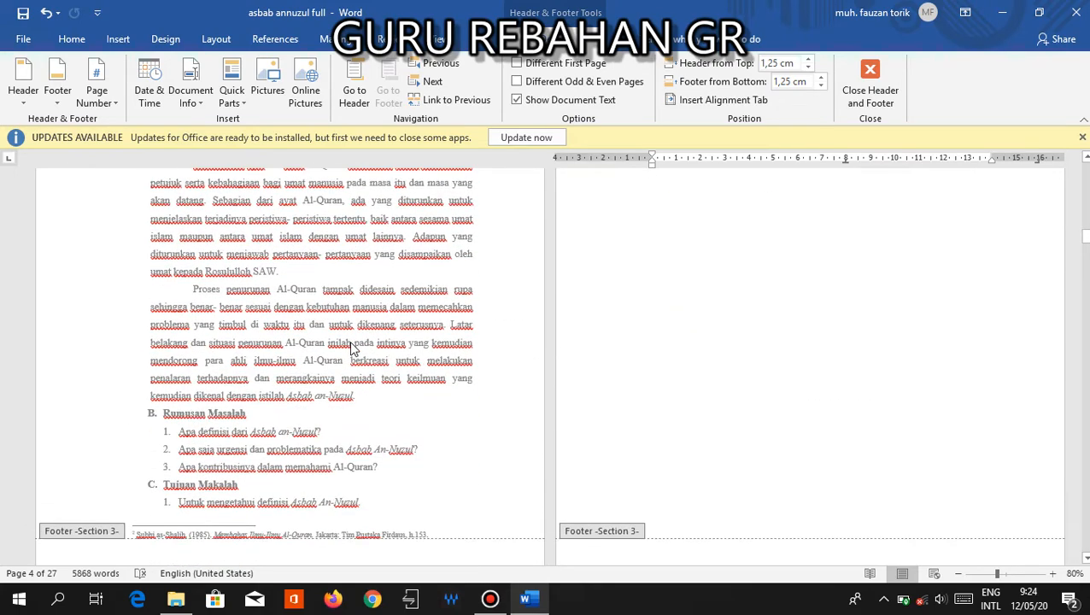
scroll(353, 348, "up", 15)
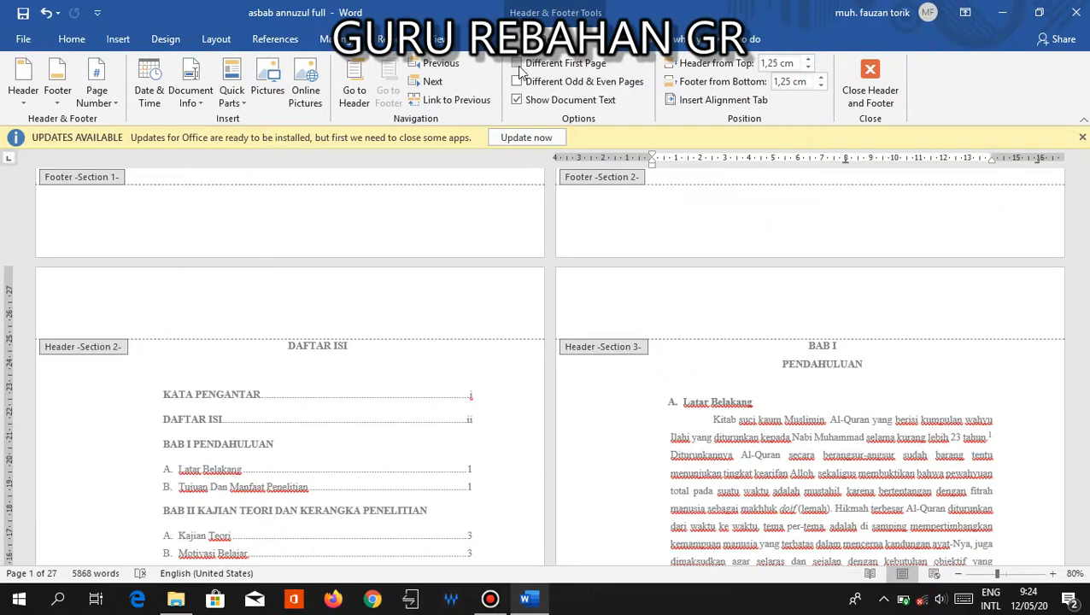
Step: Enable Different First Page for the BAB I section and unlink its first-page header and footer from the previous section
left_click(516, 64)
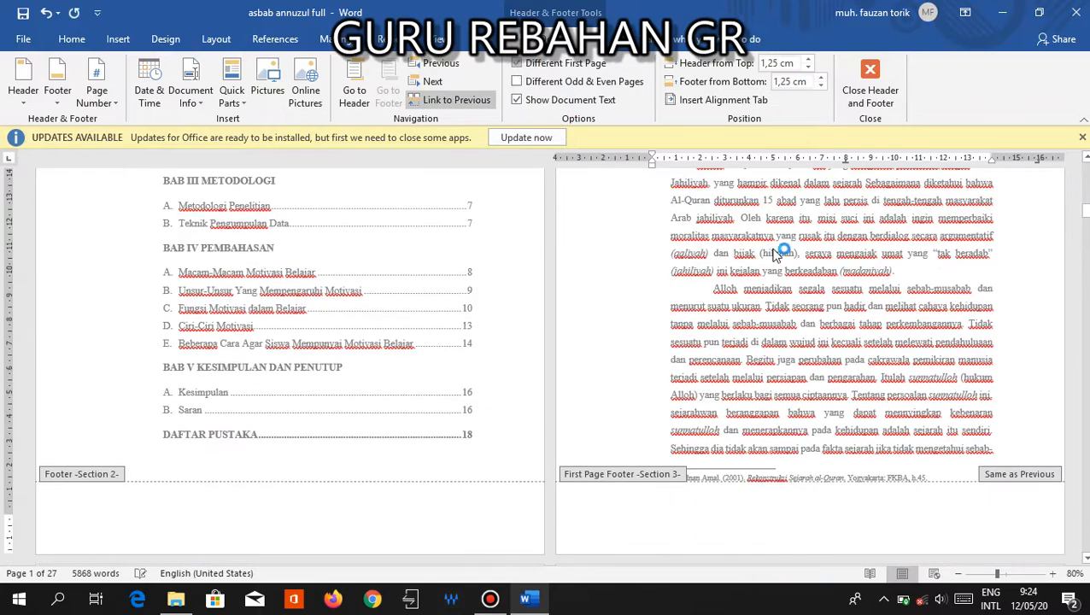
scroll(803, 309, "up", 7)
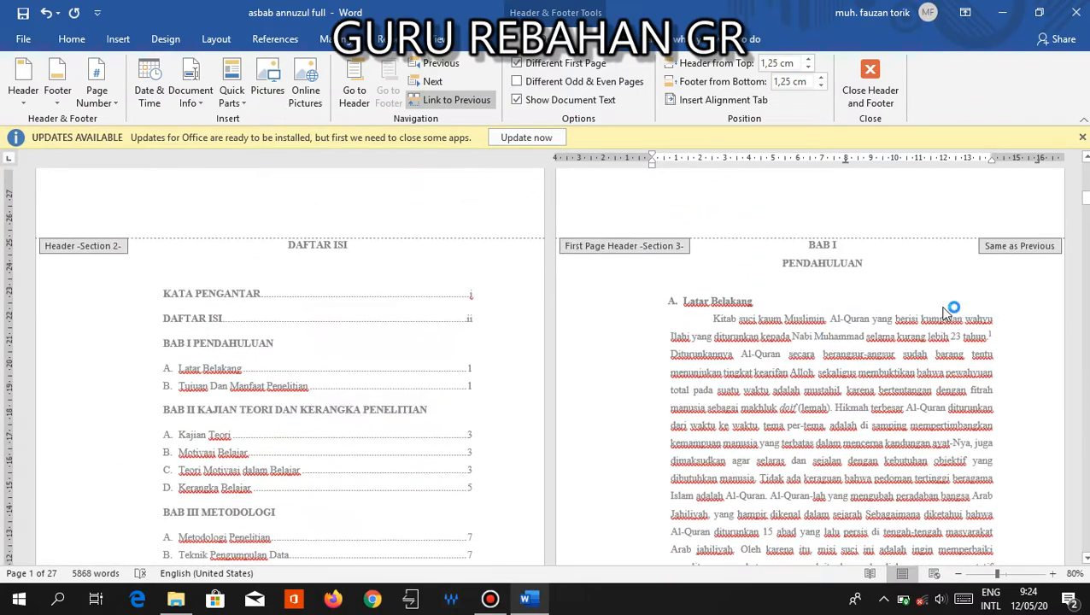
left_click(455, 100)
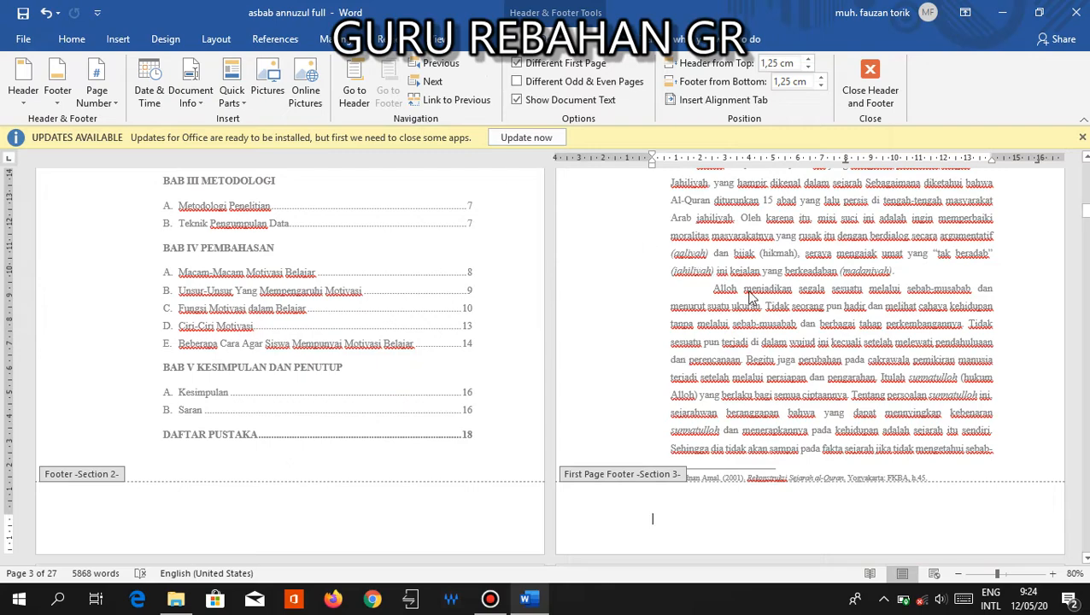
scroll(940, 317, "up", 6)
left_click(916, 283)
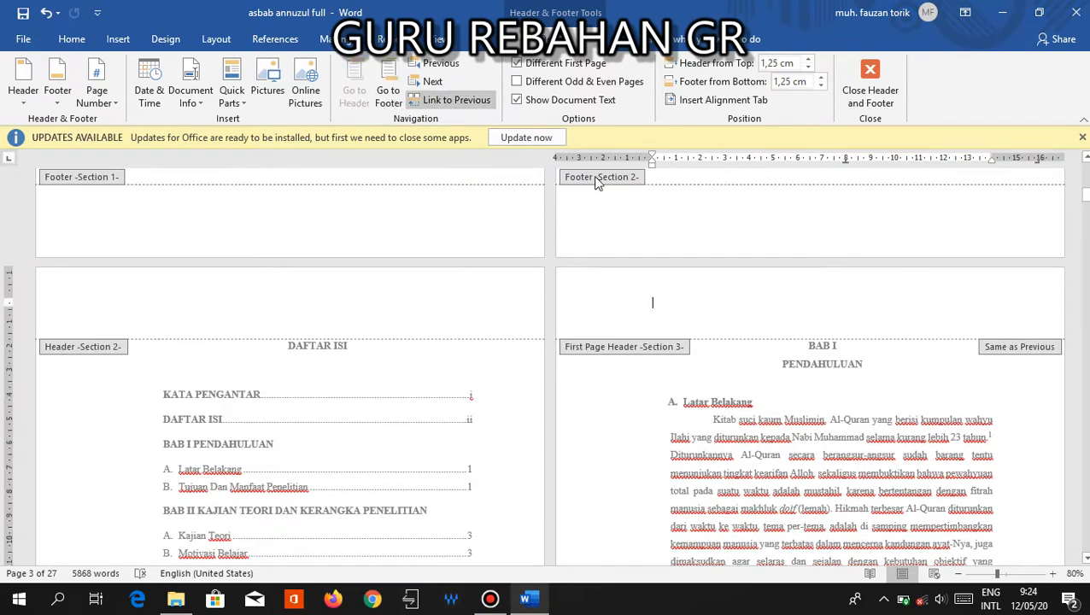
scroll(533, 169, "down", 2)
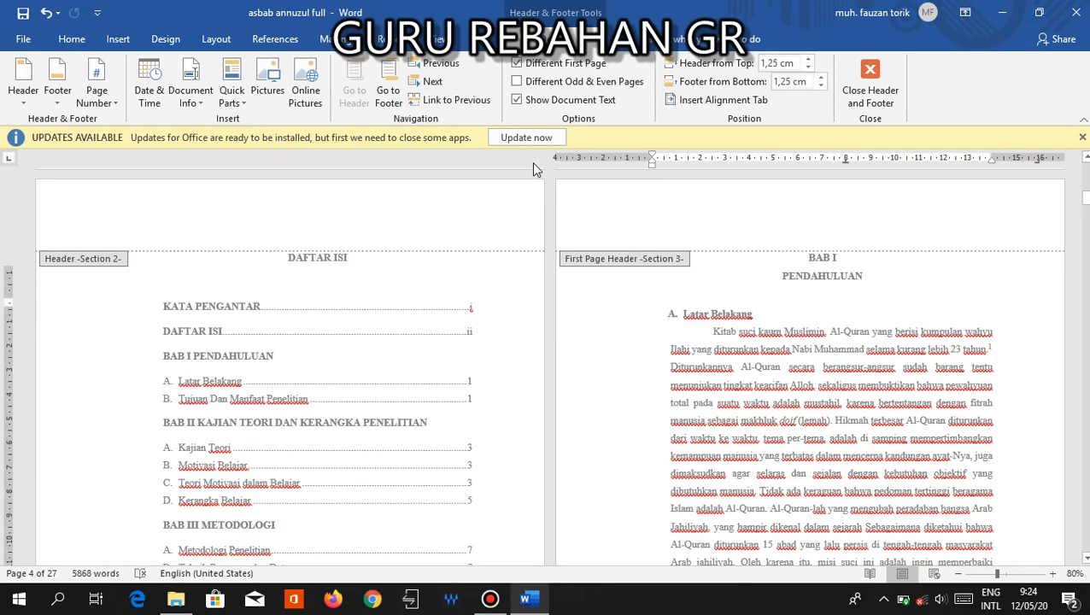
left_click(388, 94)
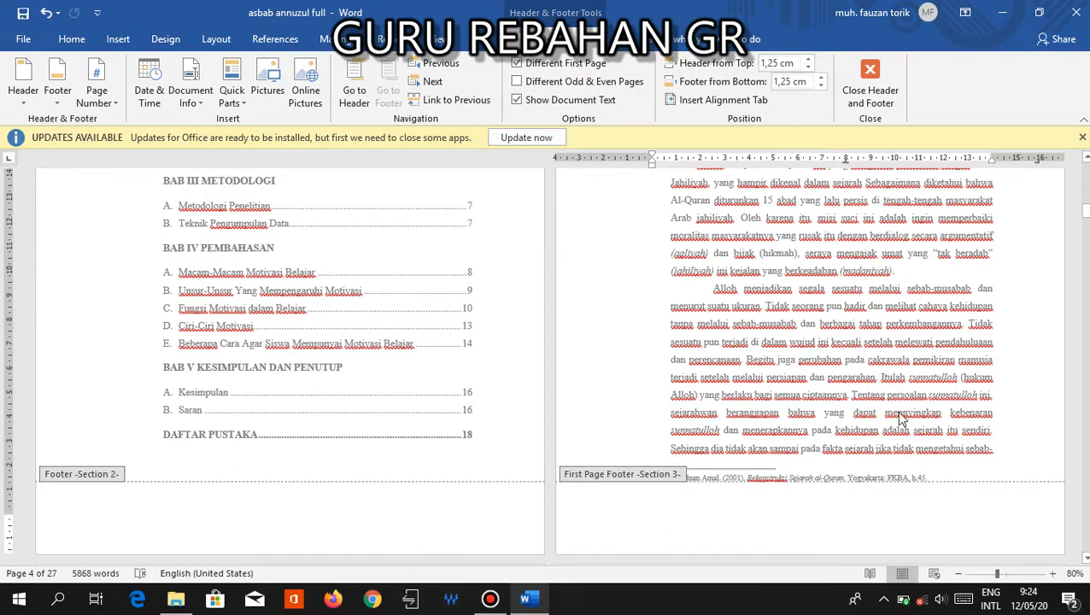
Step: Examine the header and footer areas from BAB I's opening page through the start of BAB II, and close header and footer editing
scroll(830, 368, "up", 9)
scroll(849, 294, "down", 5)
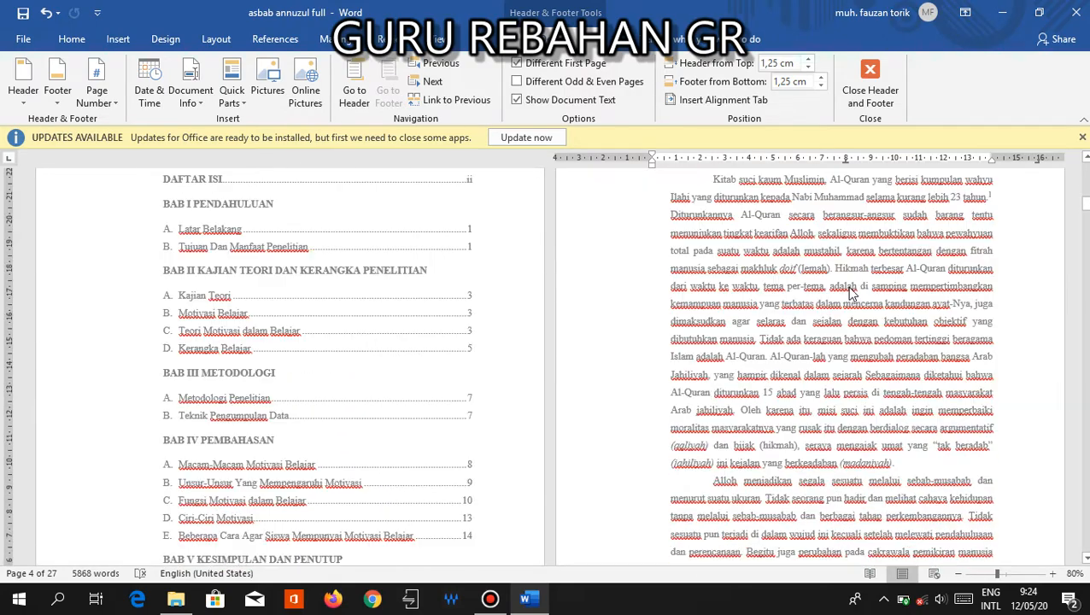
scroll(849, 294, "down", 8)
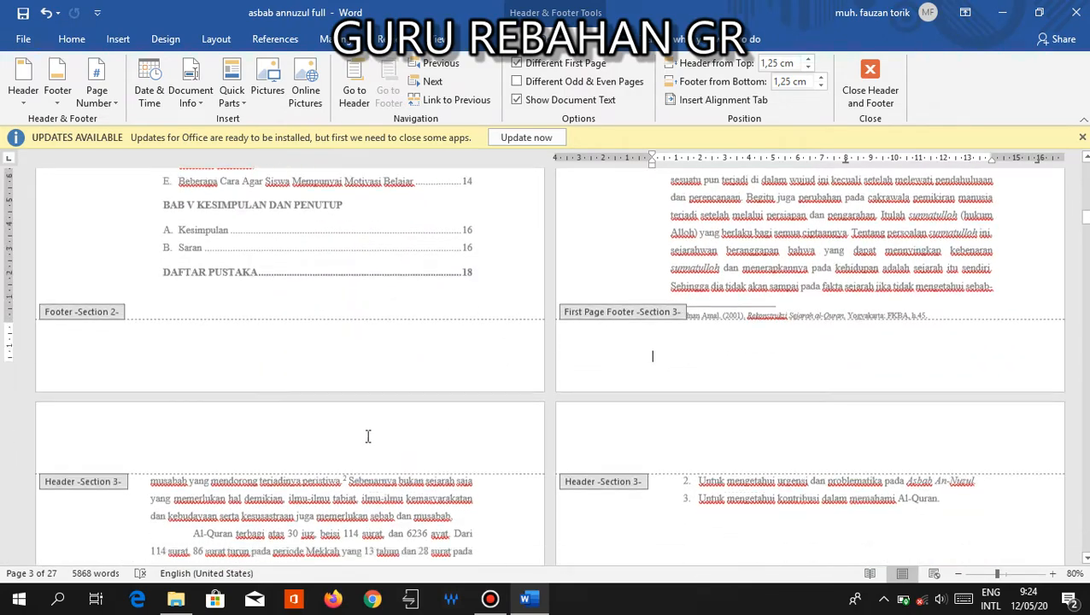
scroll(337, 440, "down", 4)
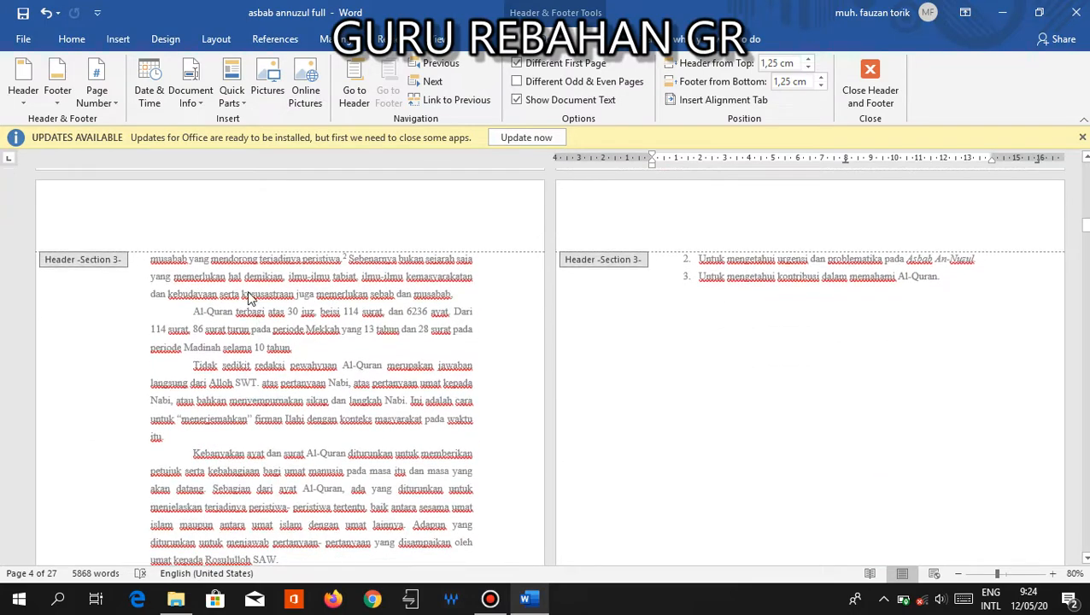
scroll(254, 280, "down", 9)
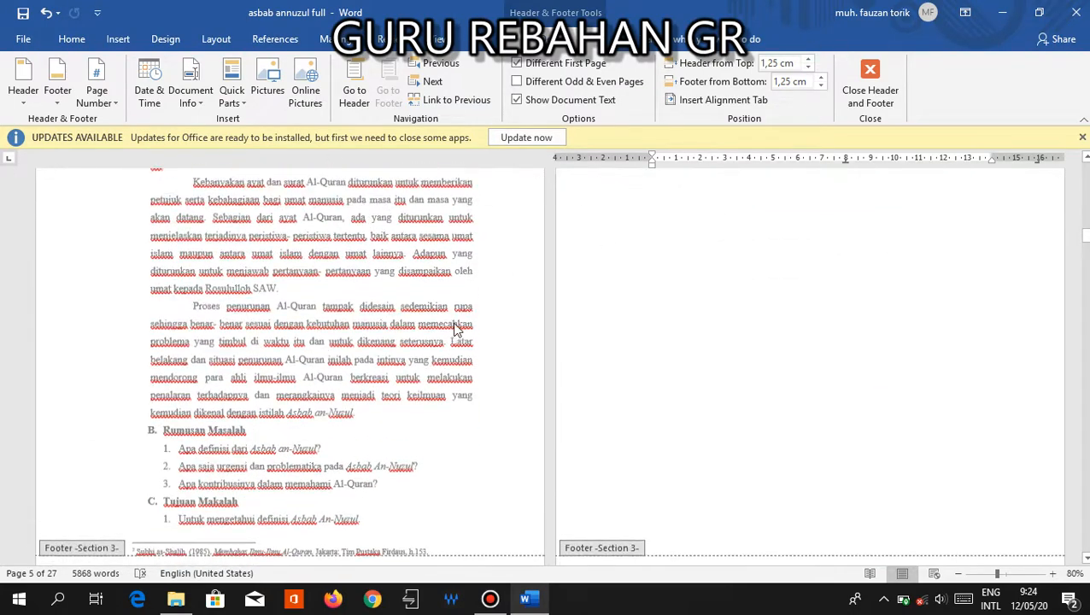
scroll(363, 353, "up", 8)
scroll(774, 260, "down", 7)
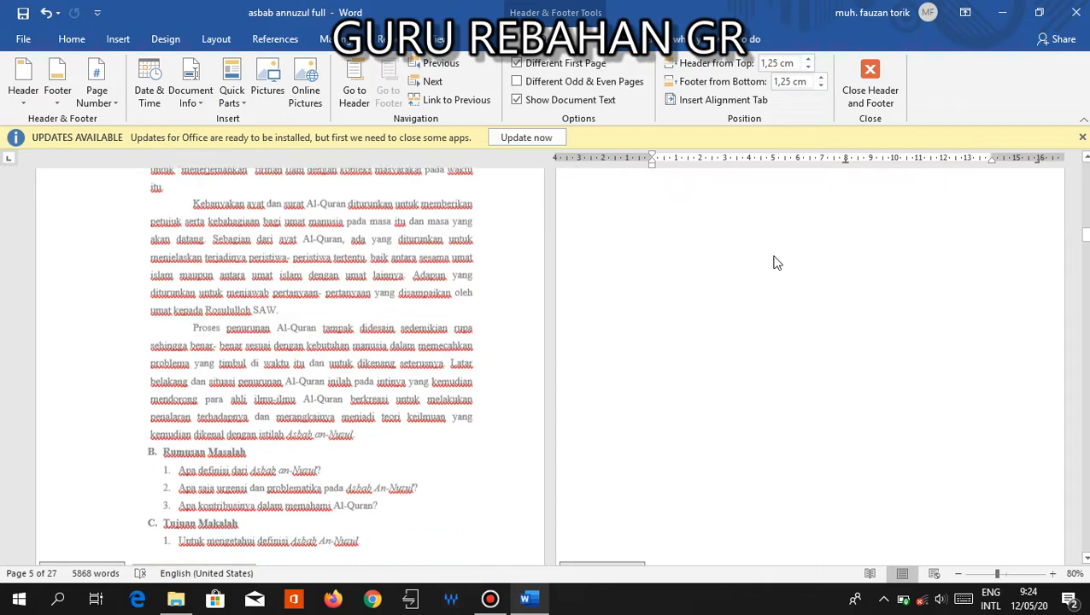
scroll(776, 260, "down", 6)
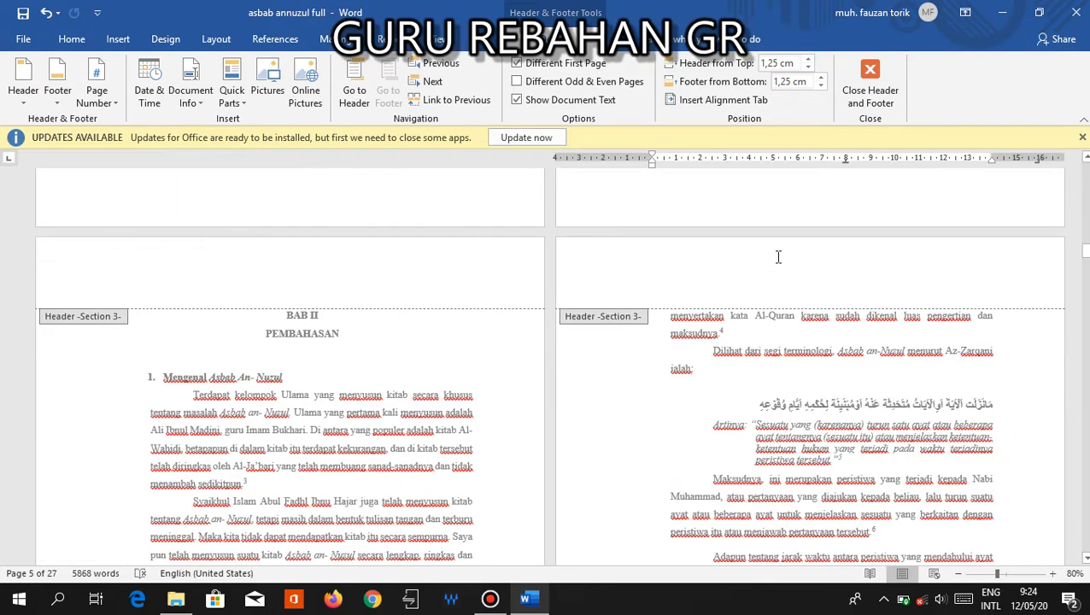
left_click(881, 94)
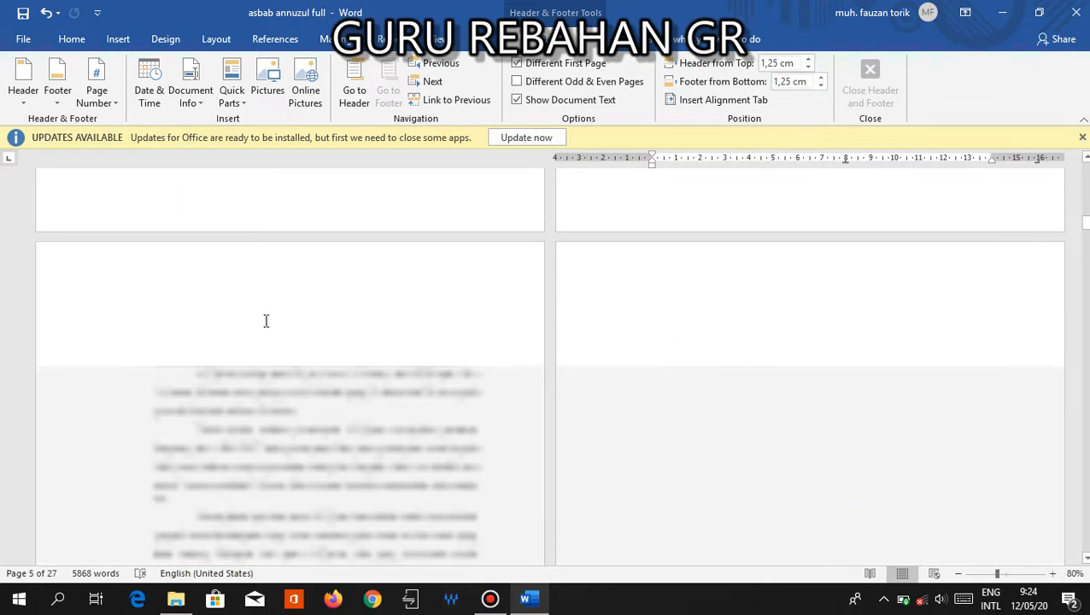
Step: Insert a Next Page section break directly before the BAB II heading
scroll(469, 301, "down", 5)
scroll(470, 300, "down", 8)
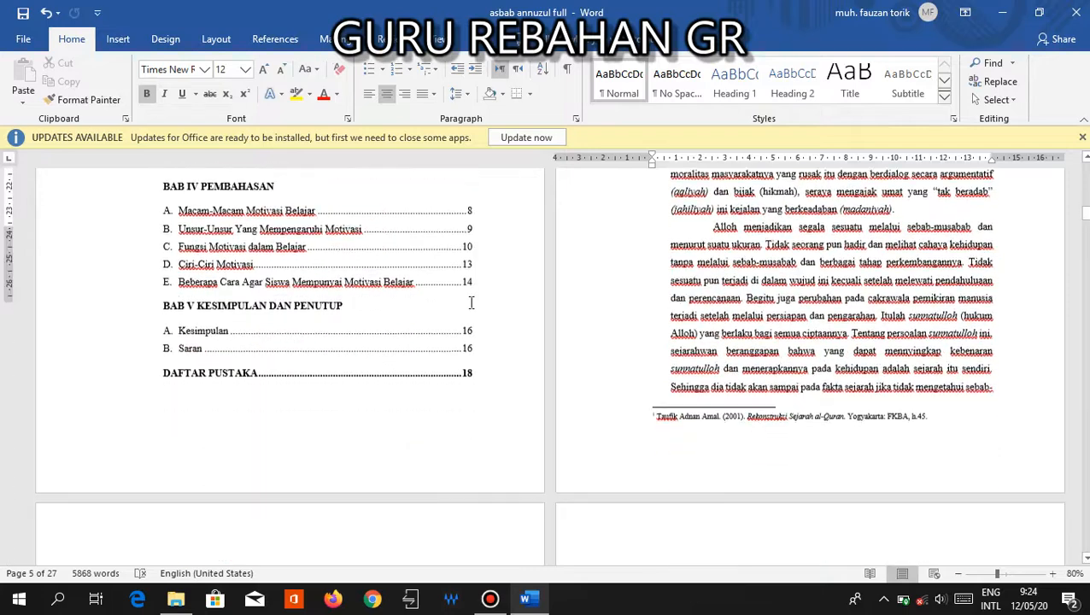
scroll(353, 363, "down", 10)
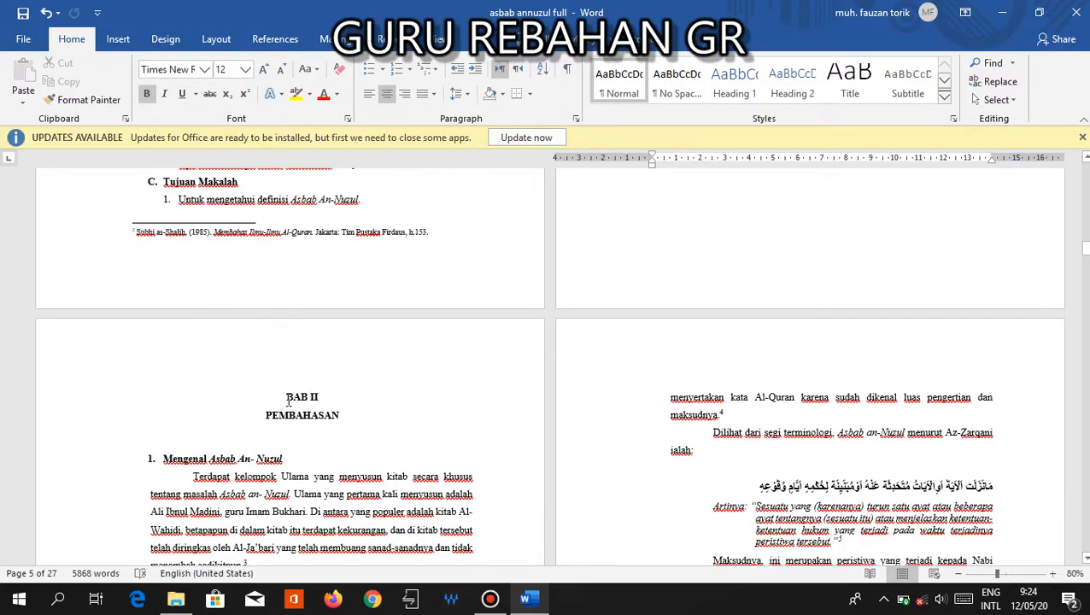
left_click(287, 397)
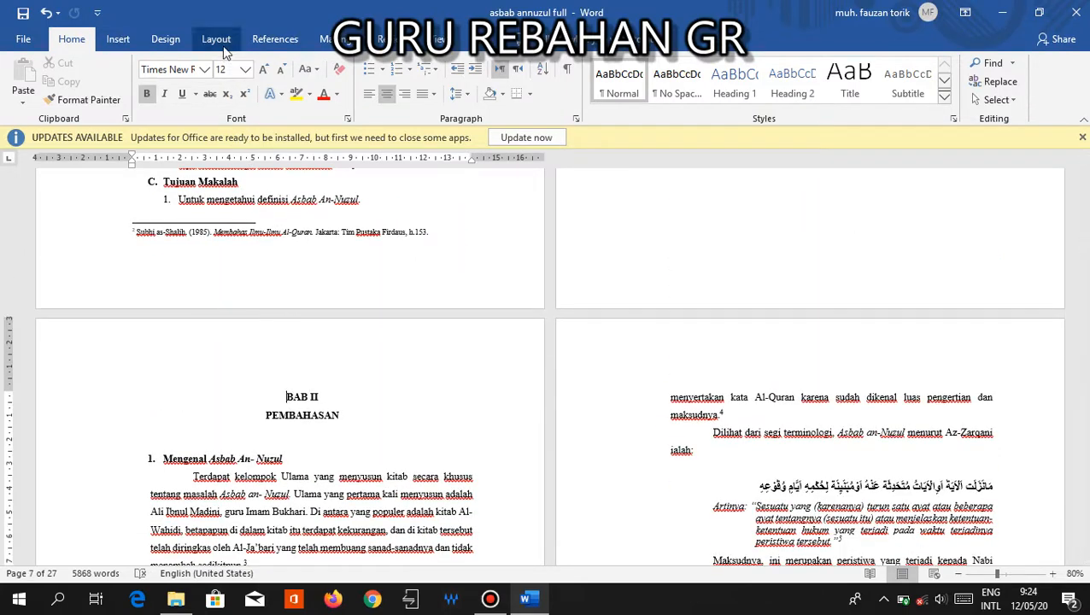
left_click(223, 47)
left_click(200, 63)
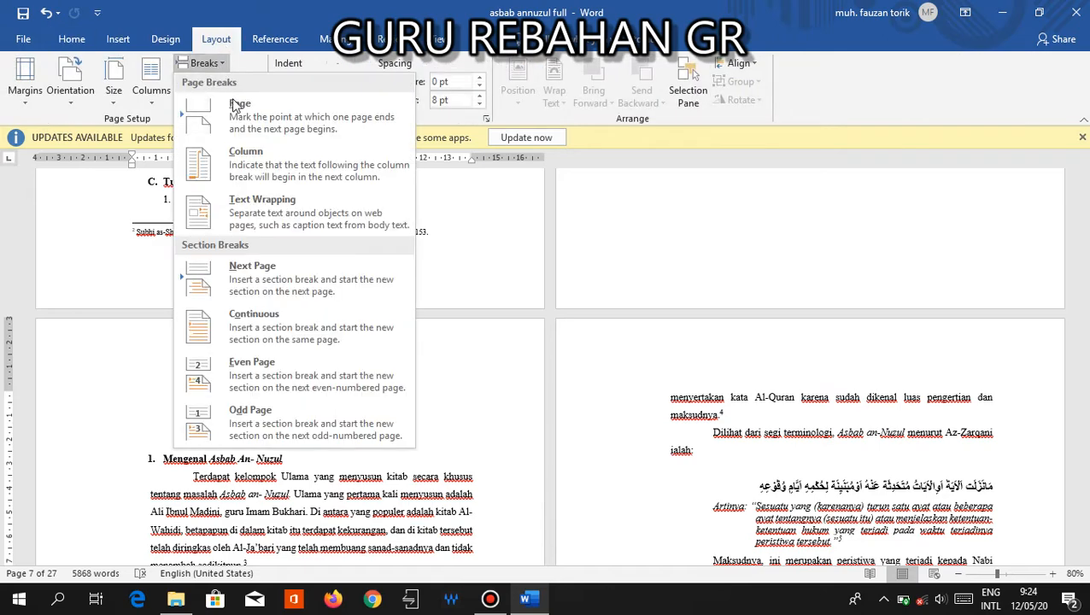
left_click(274, 283)
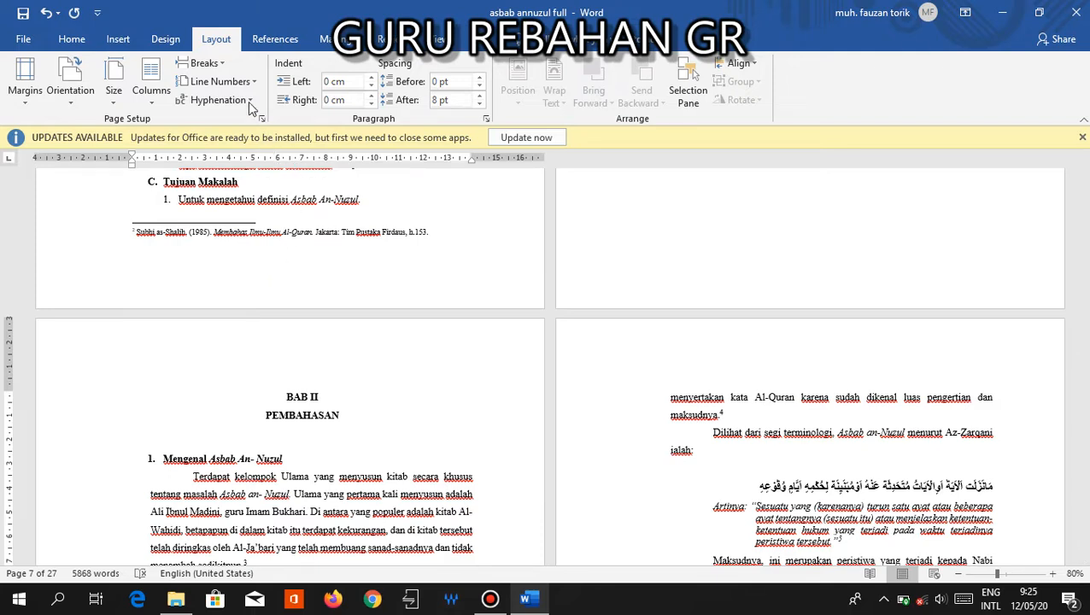
Step: Open the header on BAB II's first page and compare its section labels with those of the BAB I pages
double_click(292, 362)
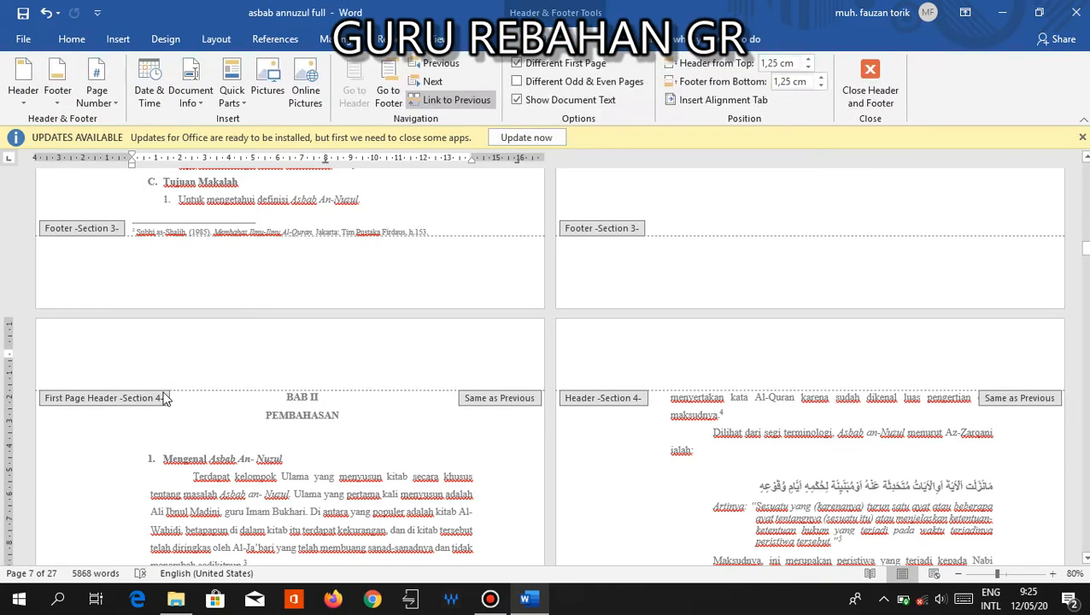
scroll(381, 310, "down", 3)
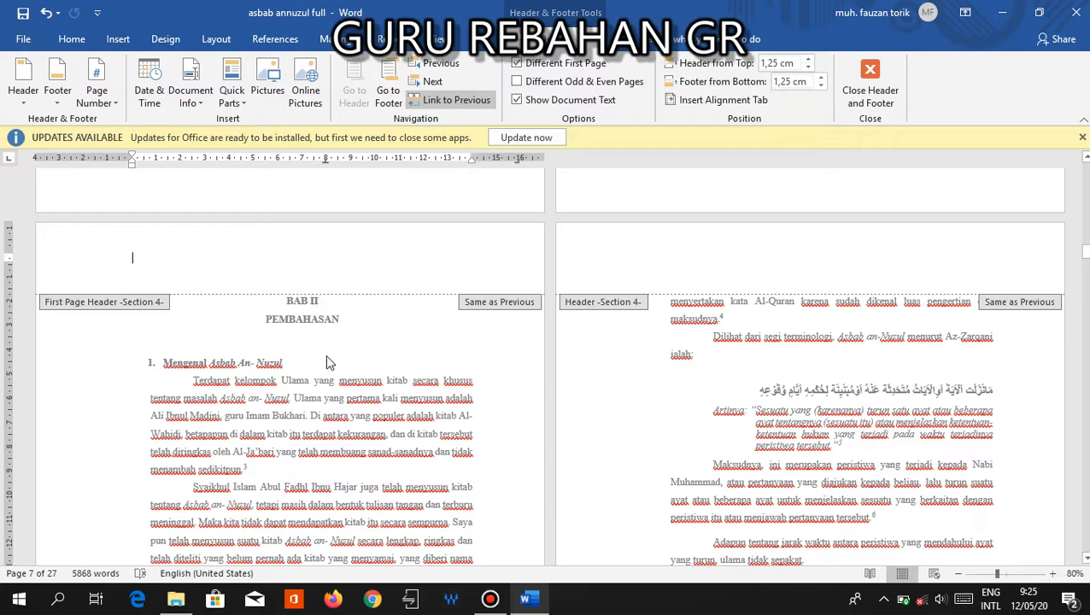
scroll(710, 253, "up", 4)
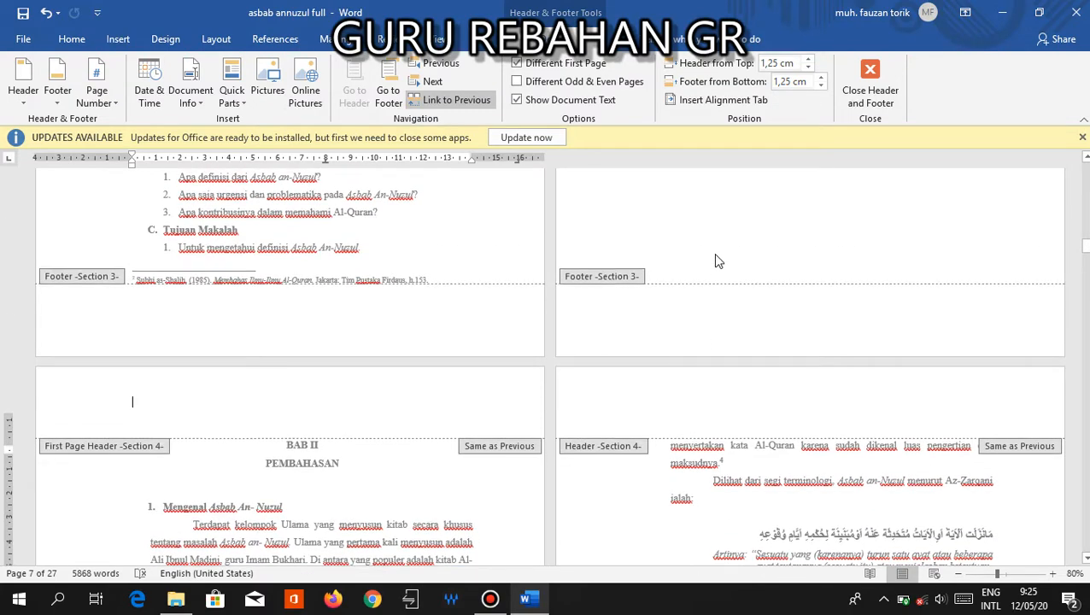
scroll(716, 261, "up", 10)
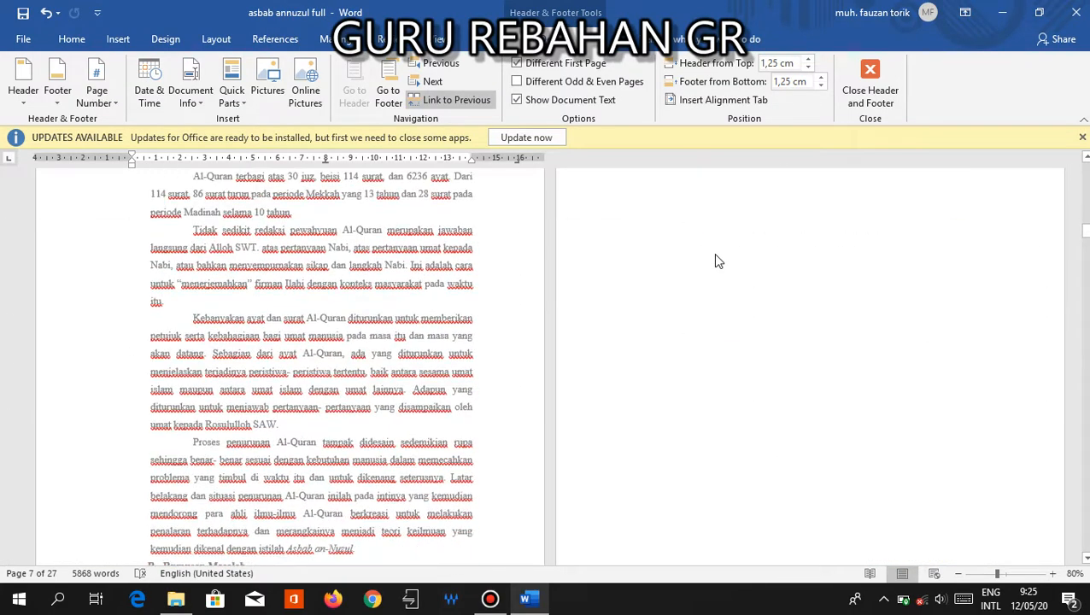
scroll(716, 262, "down", 15)
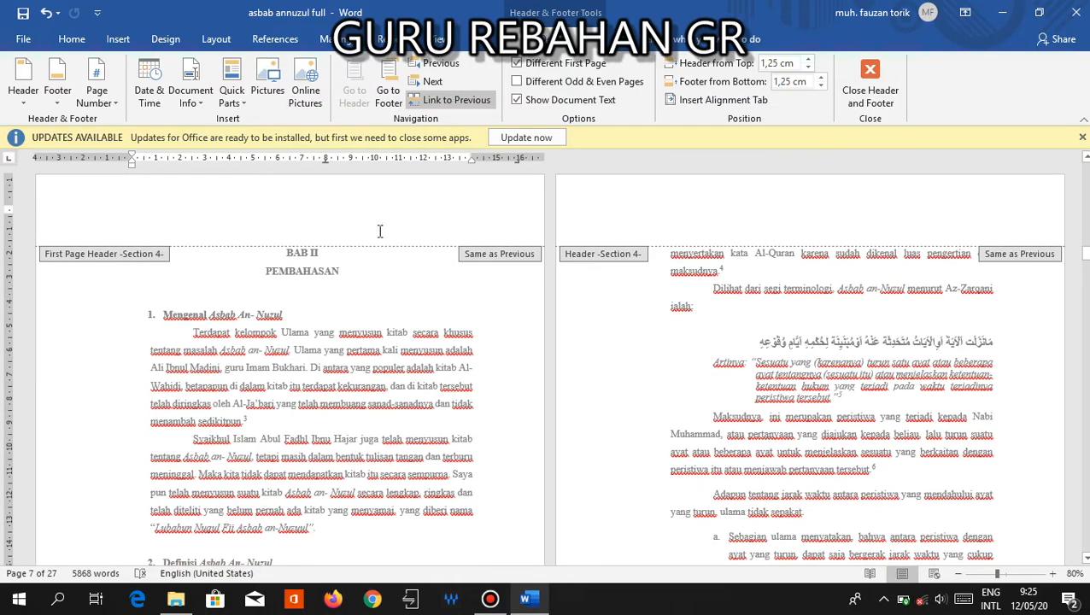
Step: Check the first-page and following-page header and footer labels of the BAB II section, and close header and footer editing
left_click(388, 94)
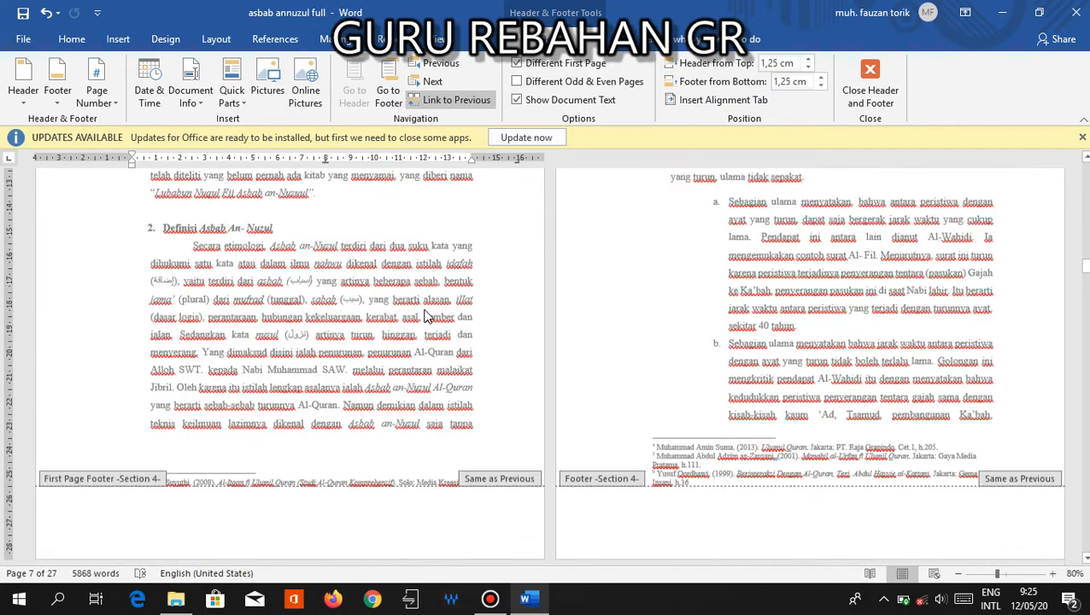
scroll(427, 313, "up", 10)
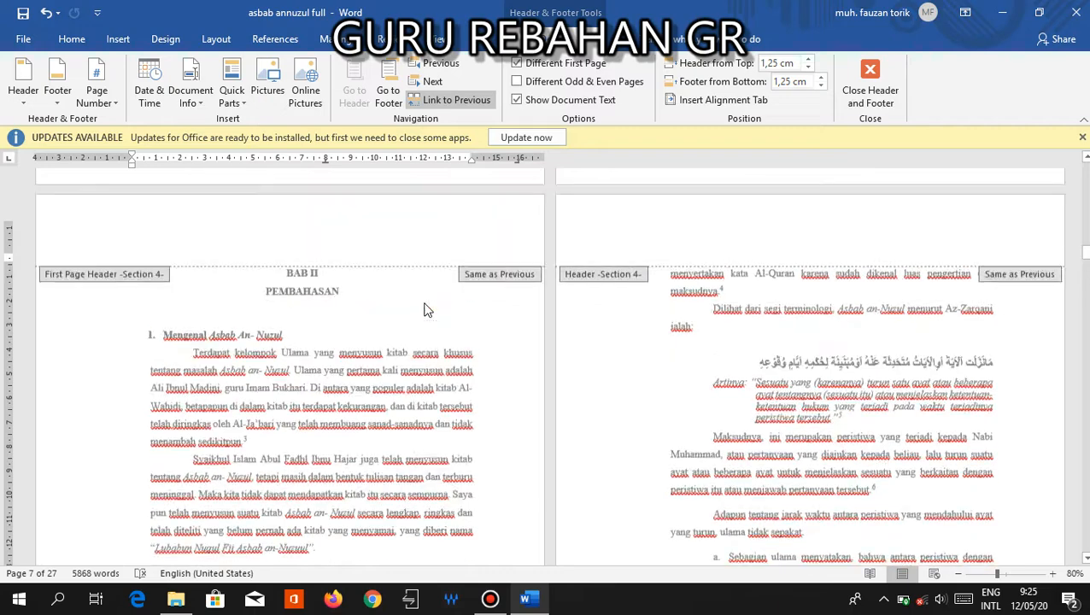
scroll(427, 310, "up", 5)
scroll(427, 310, "down", 4)
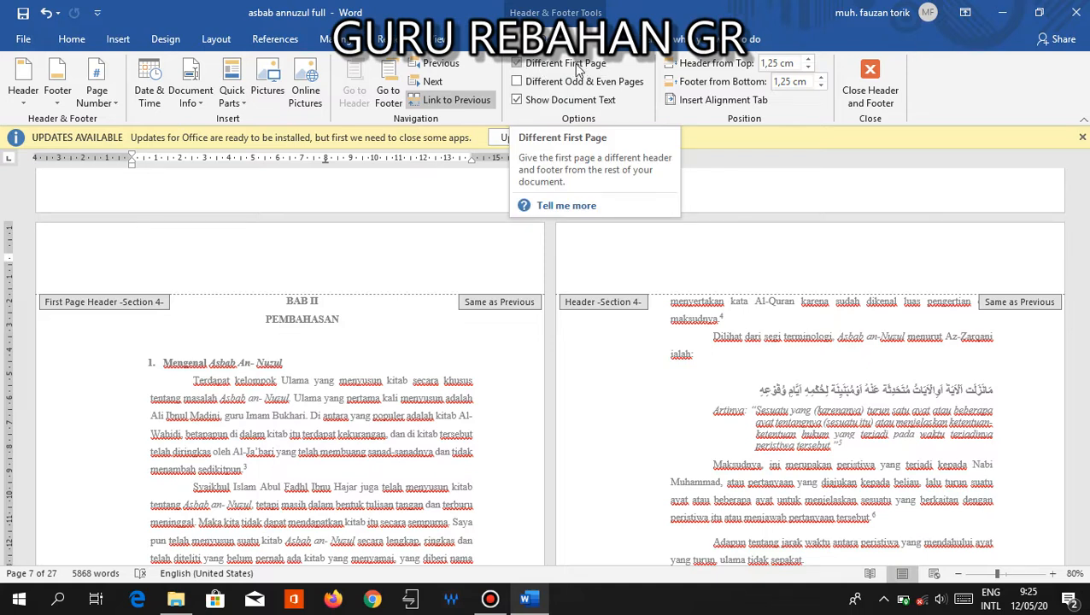
scroll(440, 318, "down", 5)
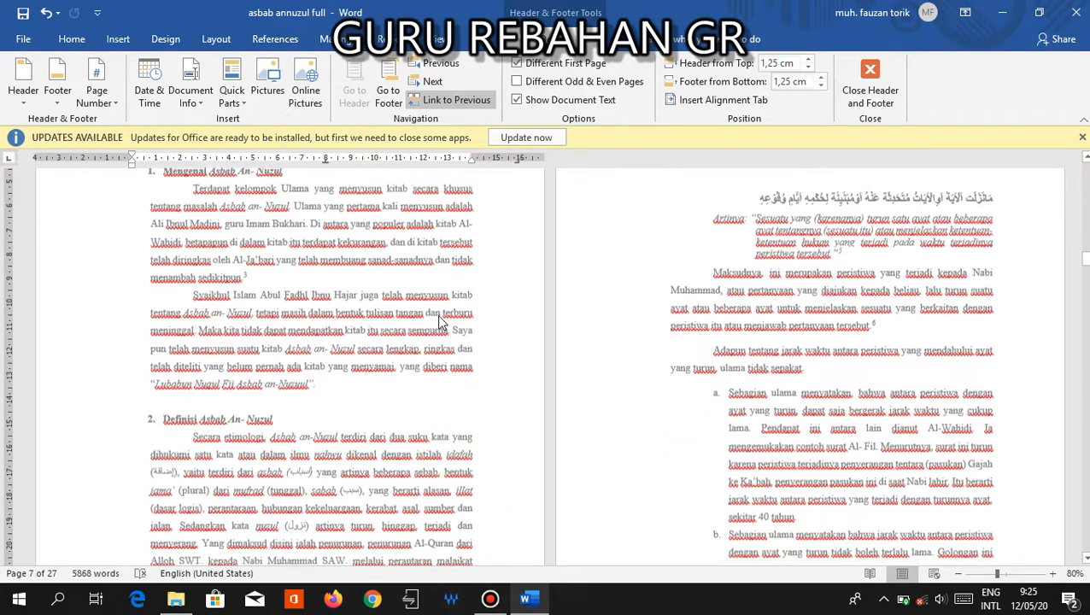
scroll(440, 318, "down", 3)
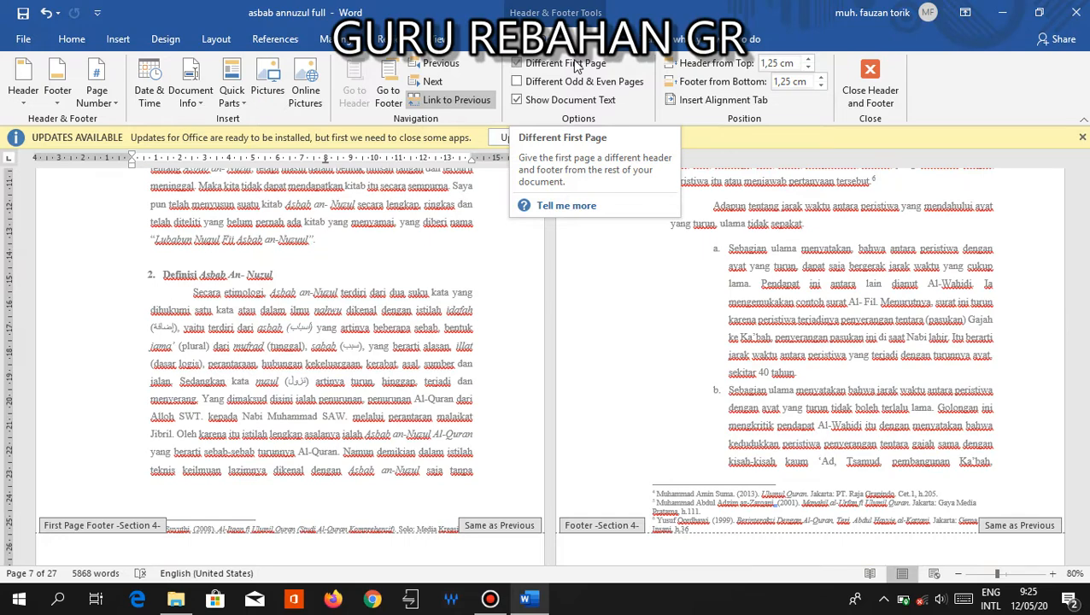
scroll(269, 263, "up", 6)
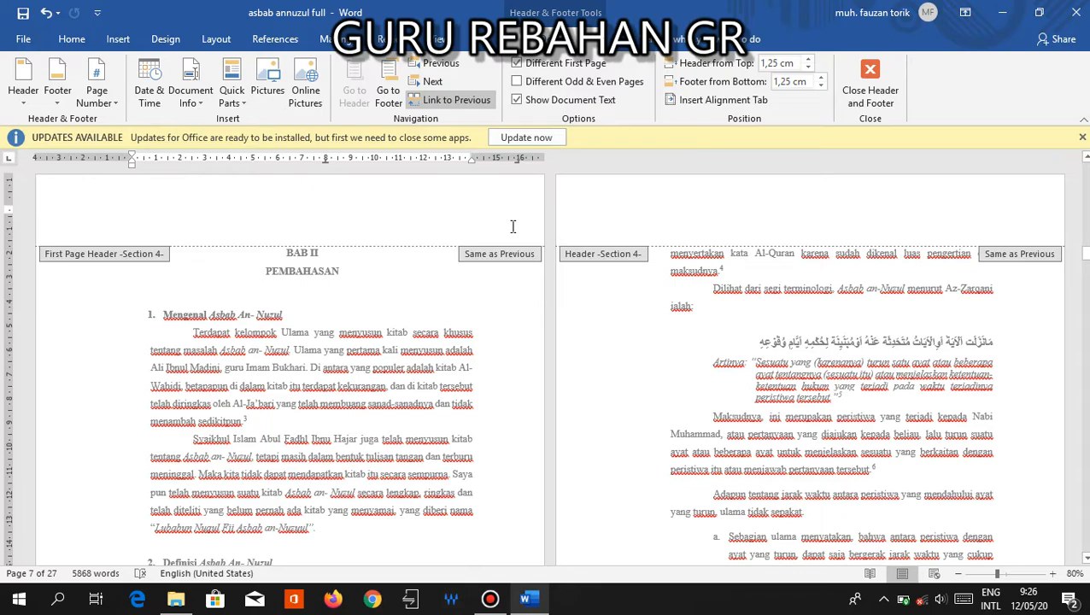
left_click(870, 86)
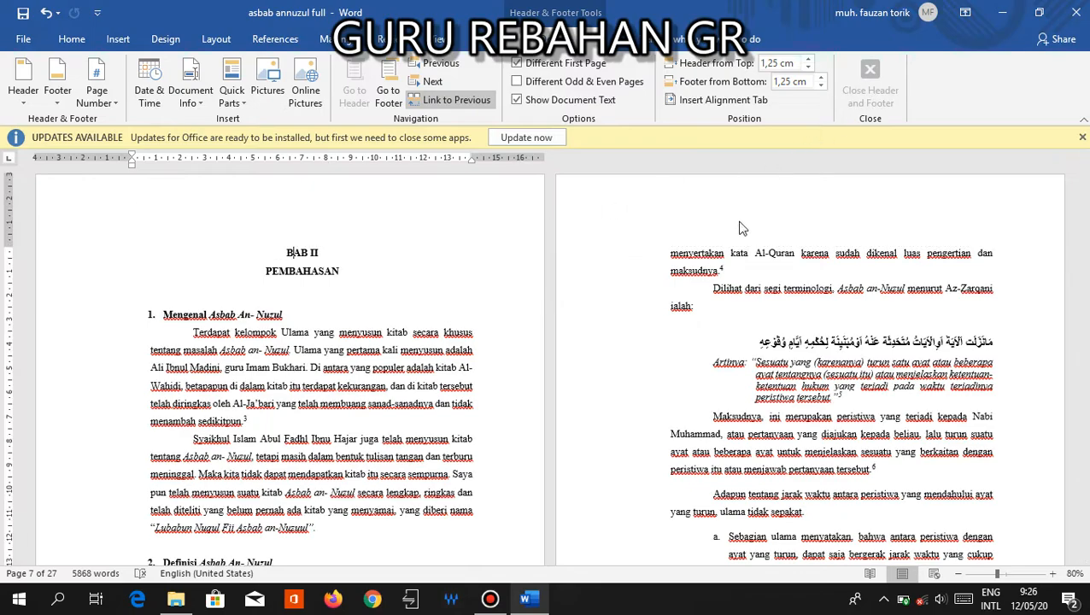
Step: Insert a Next Page section break directly before the BAB III heading, check that page's header section labels, and close header and footer editing
scroll(709, 268, "down", 15)
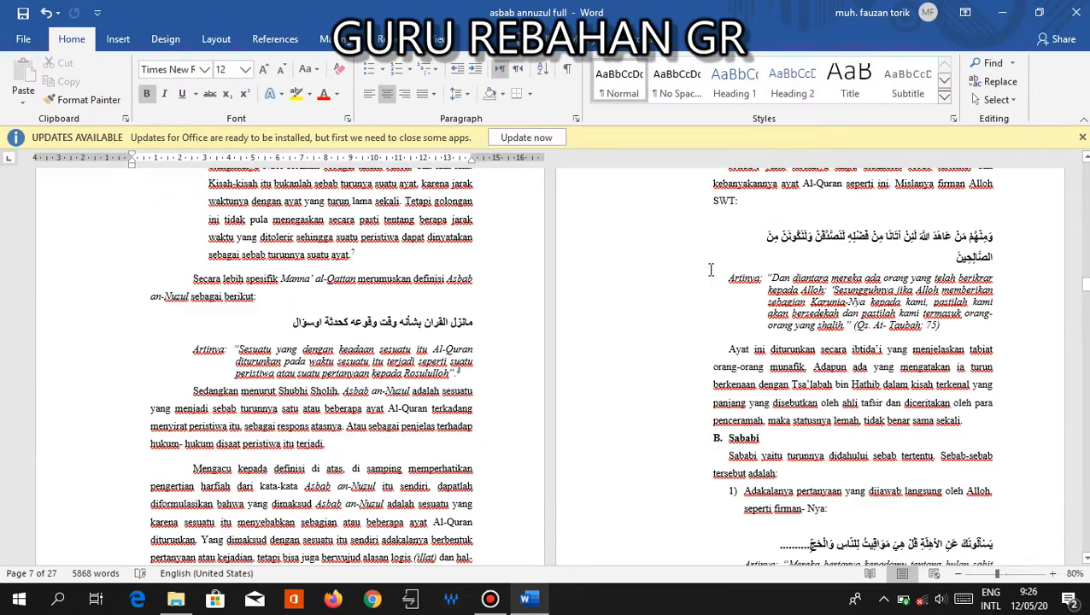
scroll(710, 268, "down", 15)
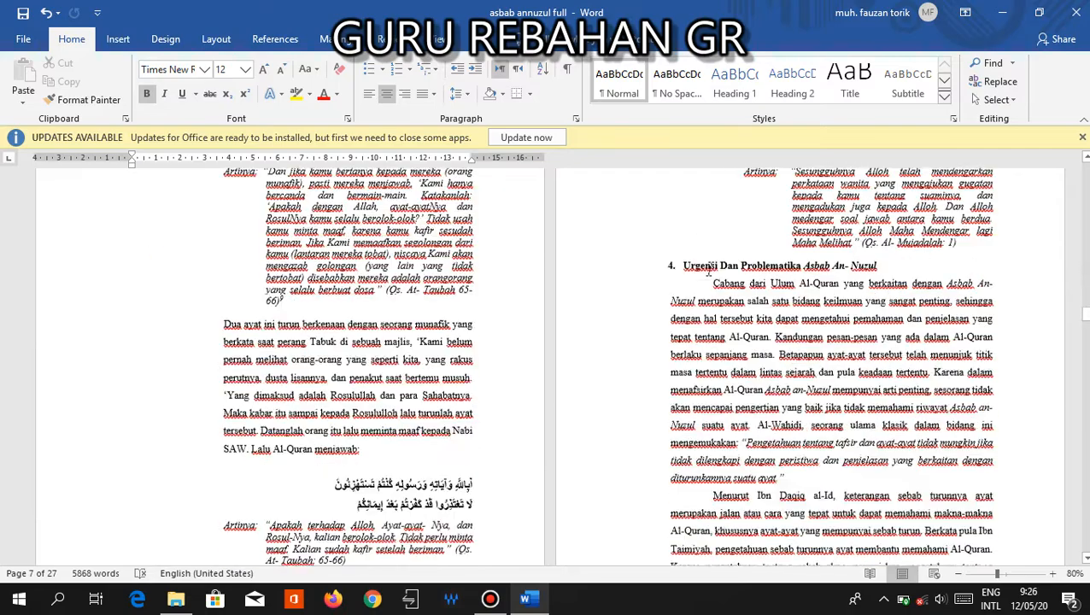
scroll(709, 270, "up", 5)
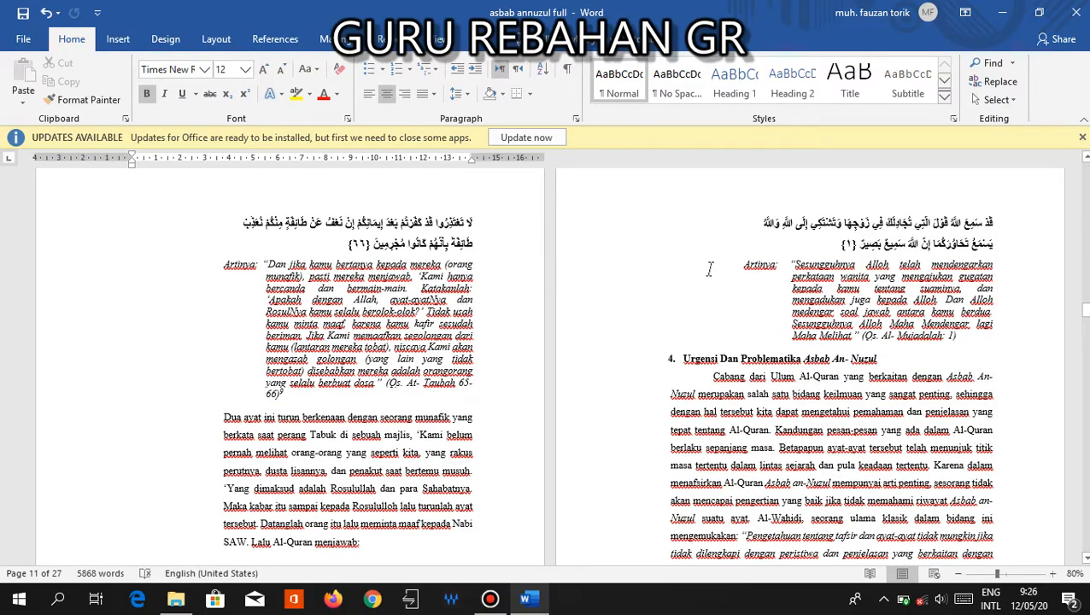
scroll(709, 269, "down", 15)
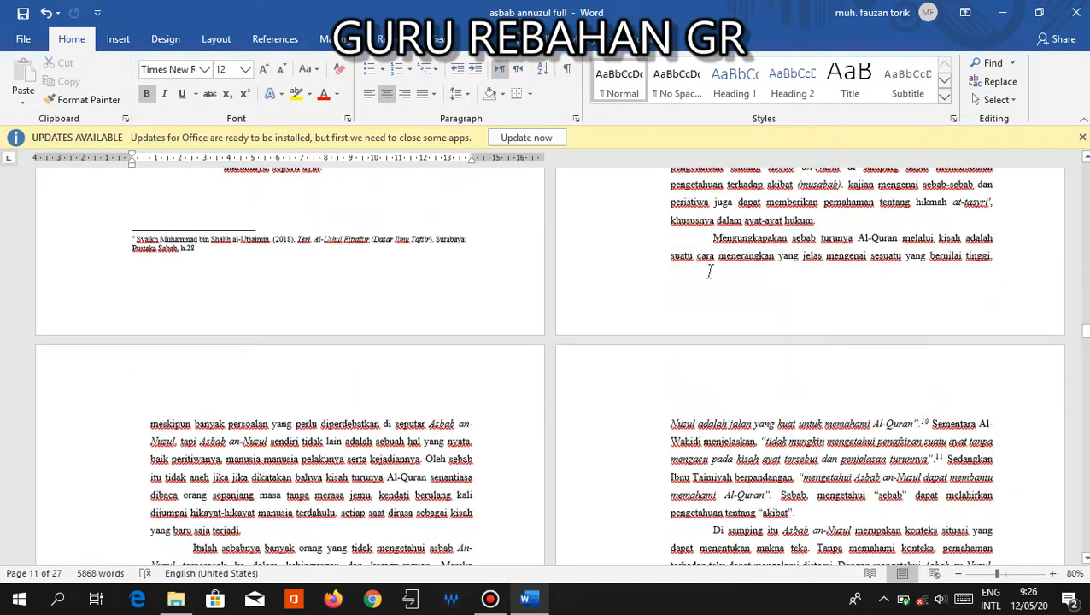
scroll(709, 270, "down", 15)
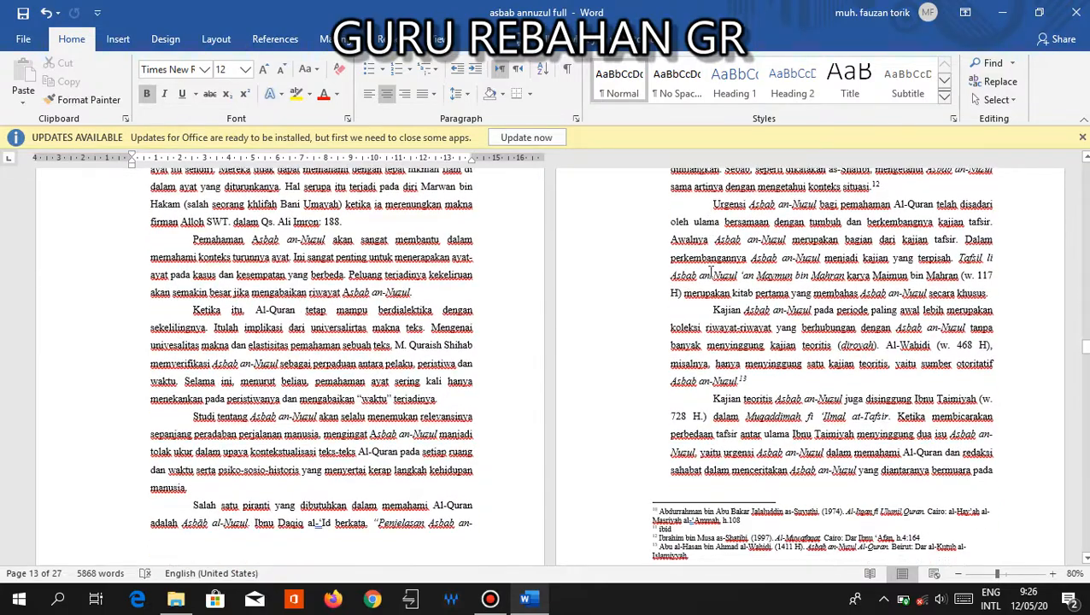
scroll(710, 270, "down", 15)
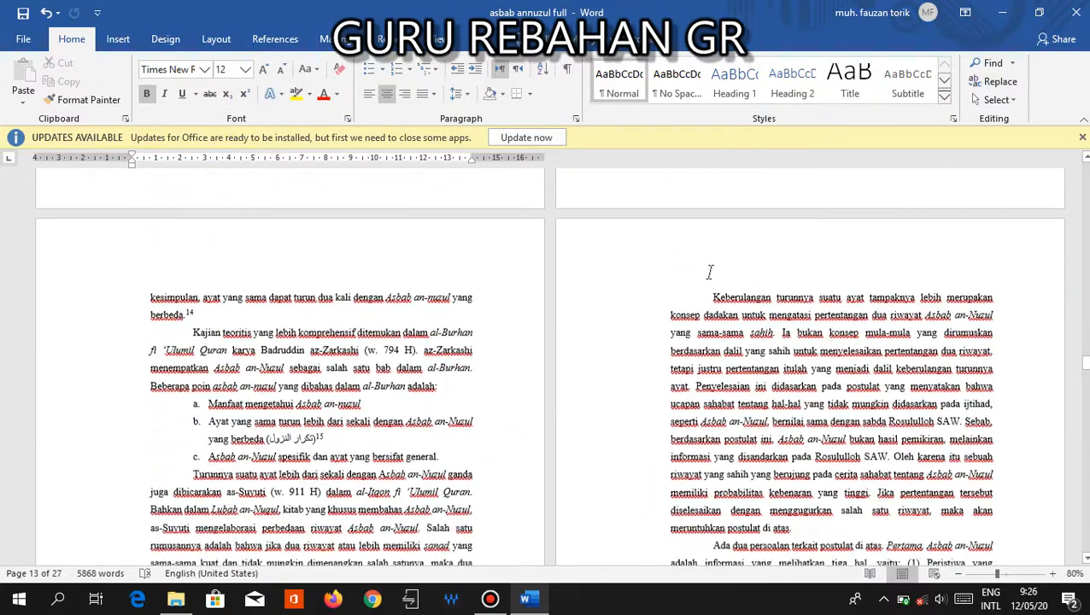
scroll(710, 271, "down", 10)
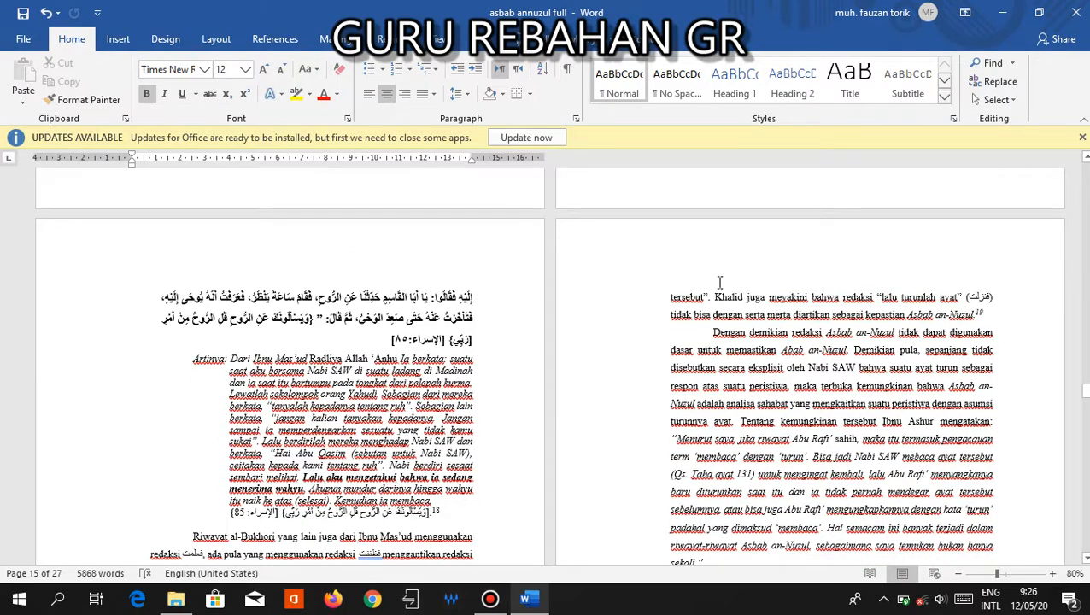
scroll(719, 282, "down", 10)
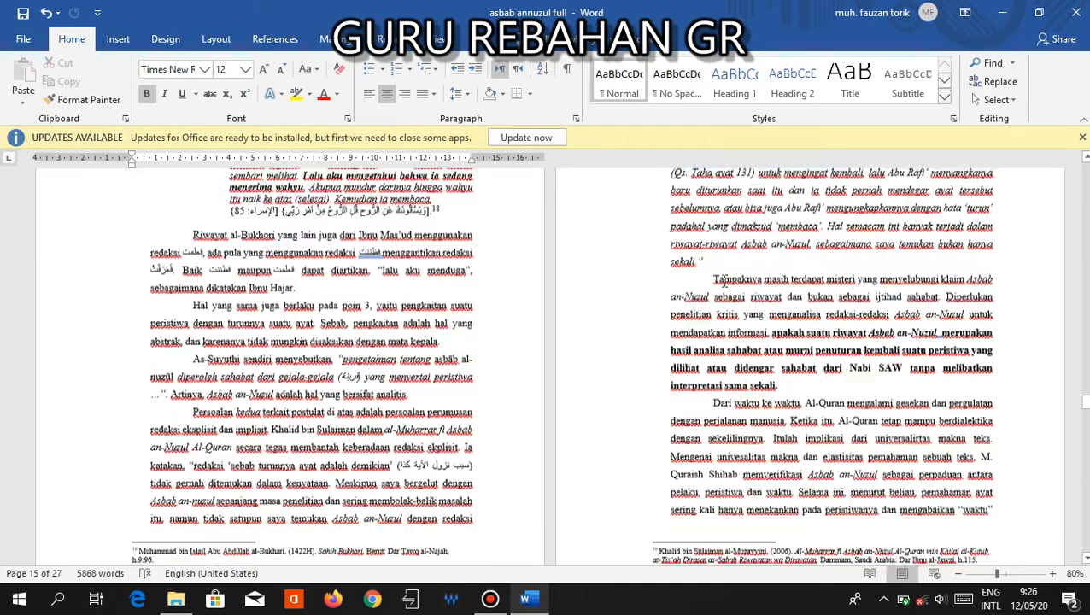
scroll(725, 286, "down", 15)
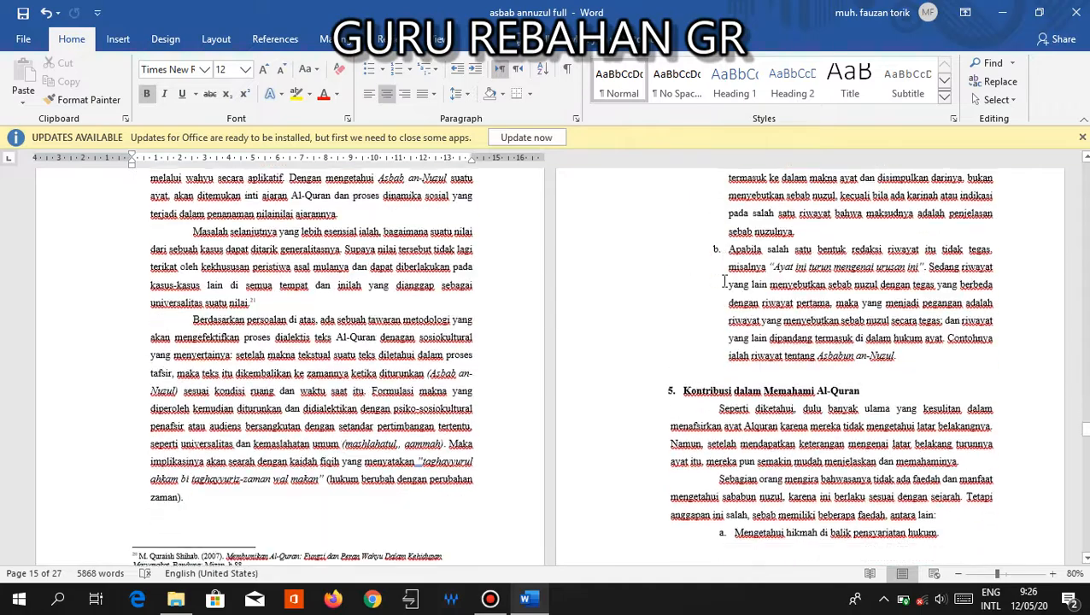
scroll(724, 282, "down", 15)
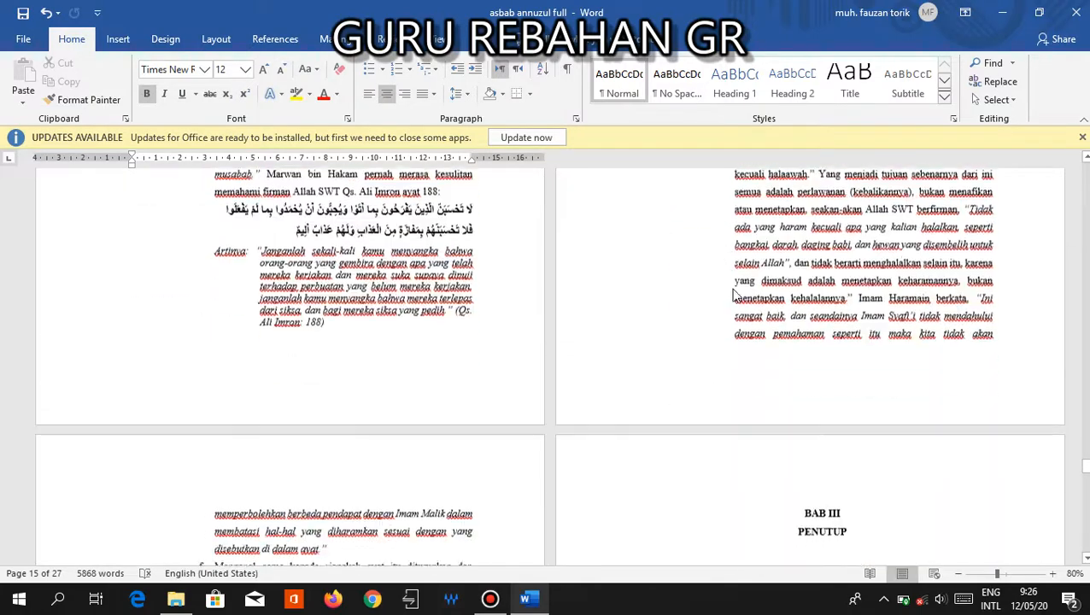
left_click(778, 327)
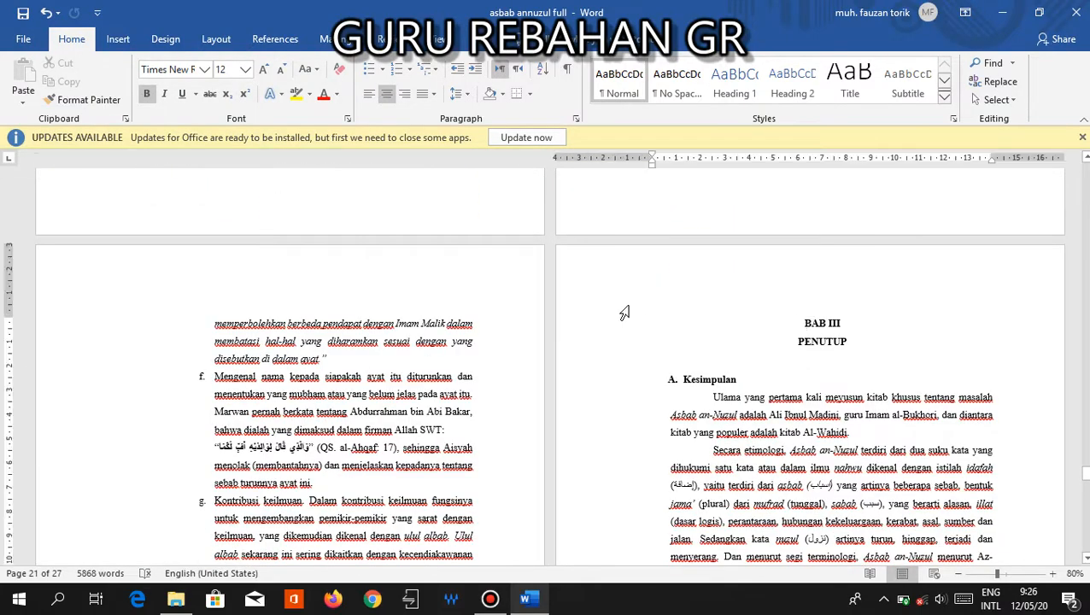
left_click(218, 39)
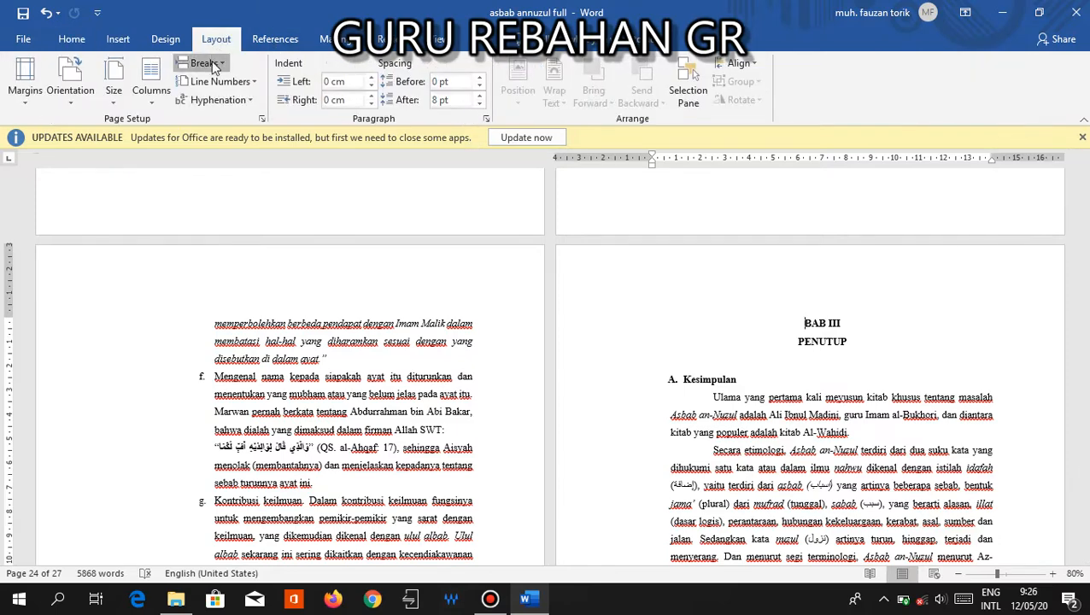
left_click(211, 63)
left_click(316, 276)
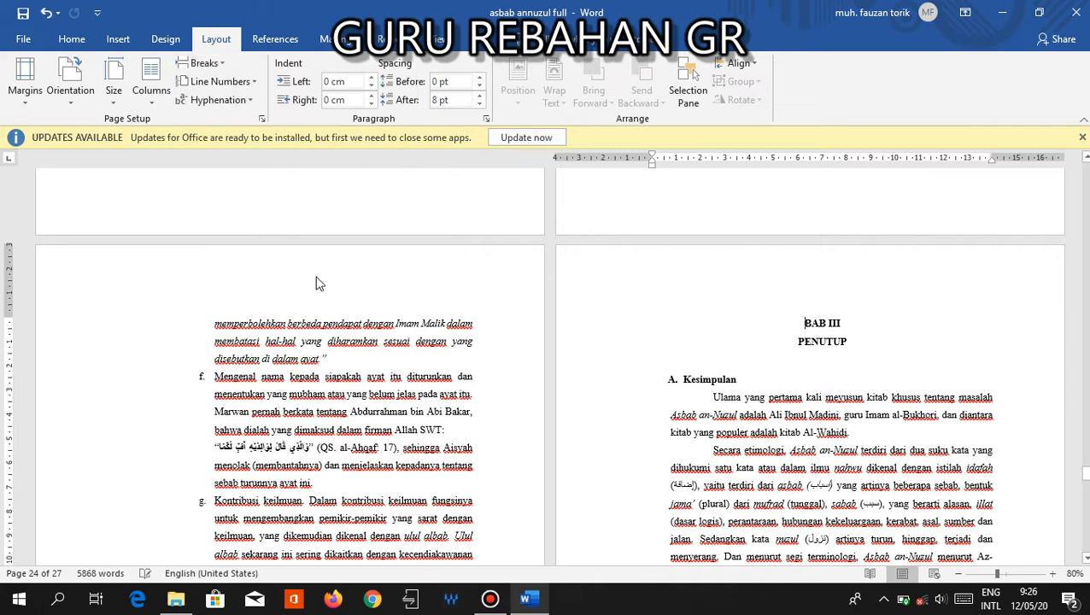
double_click(794, 273)
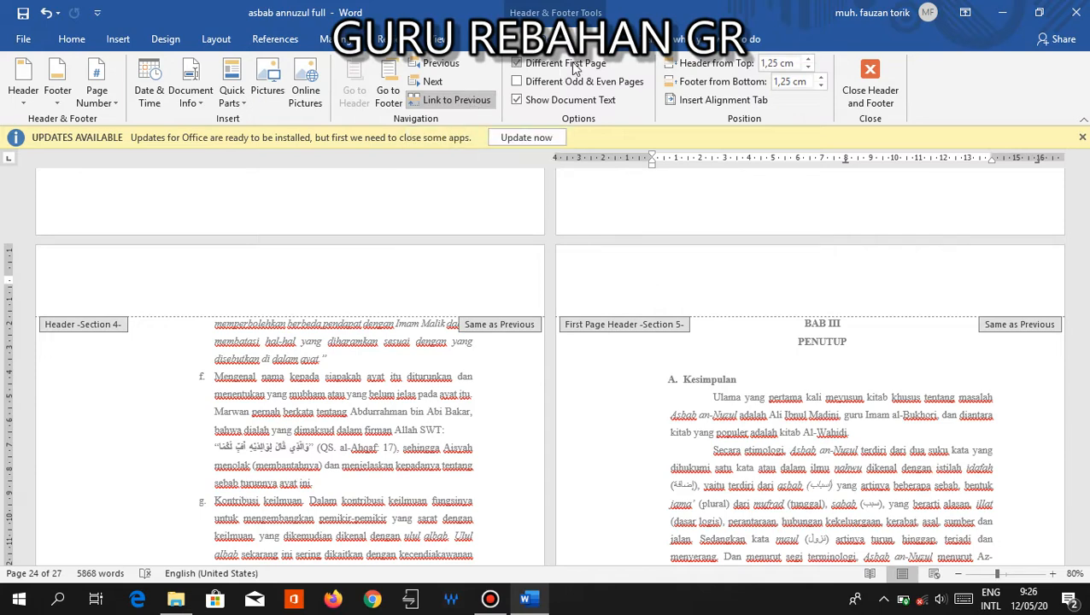
left_click(869, 90)
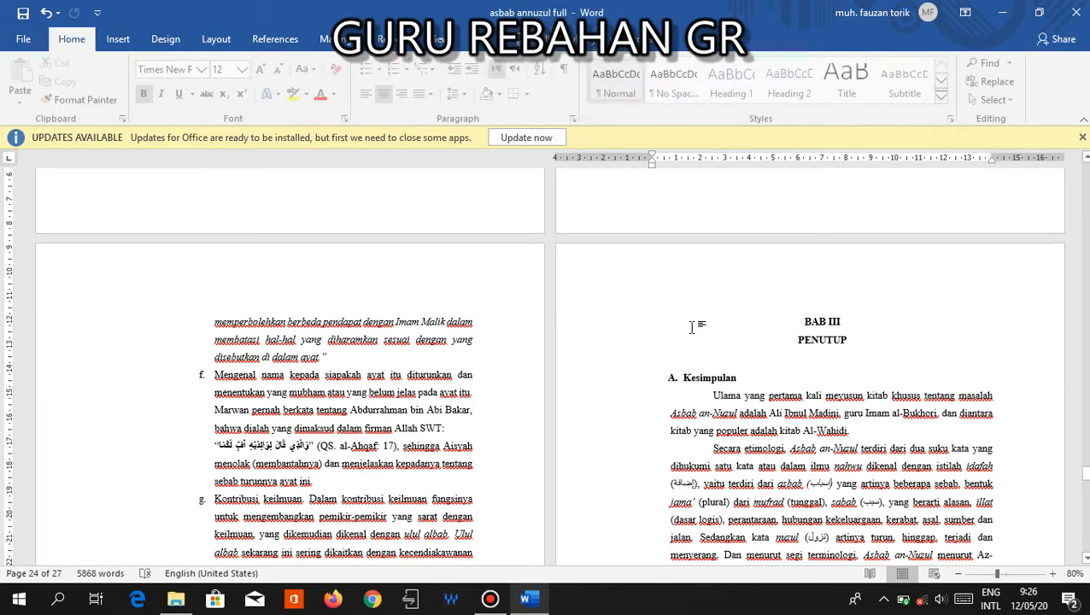
Step: Insert a Next Page section break directly before the DAFTAR PUSTAKA heading
scroll(692, 328, "down", 12)
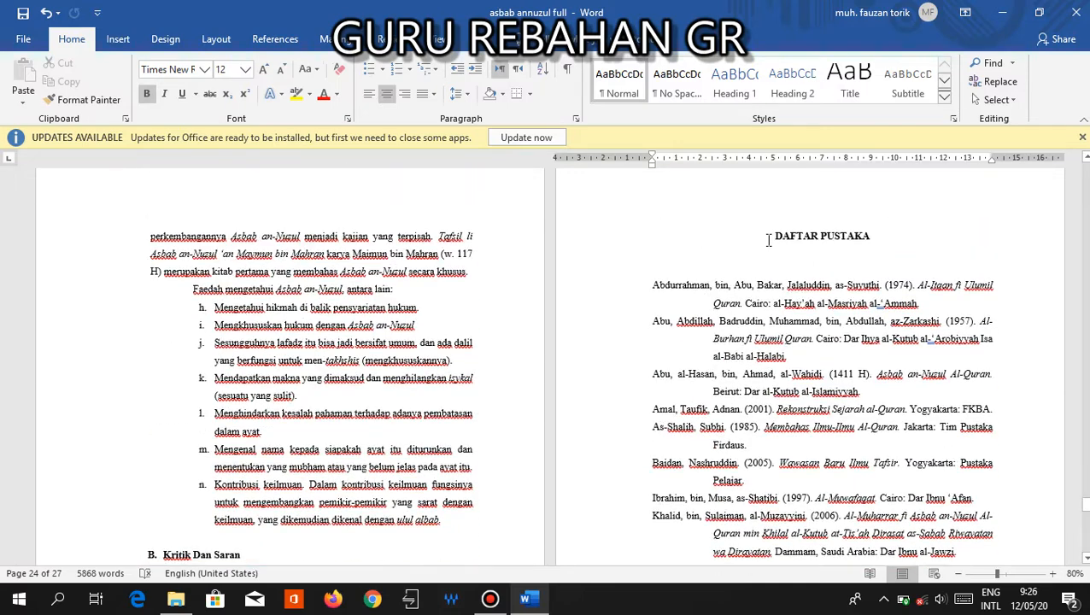
left_click(769, 237)
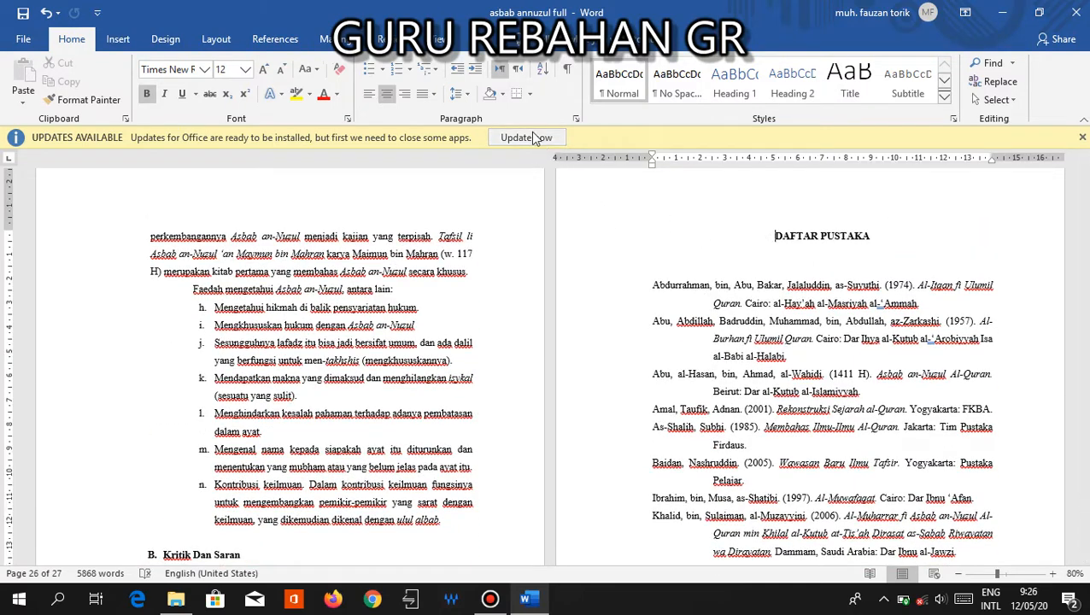
left_click(216, 39)
left_click(214, 65)
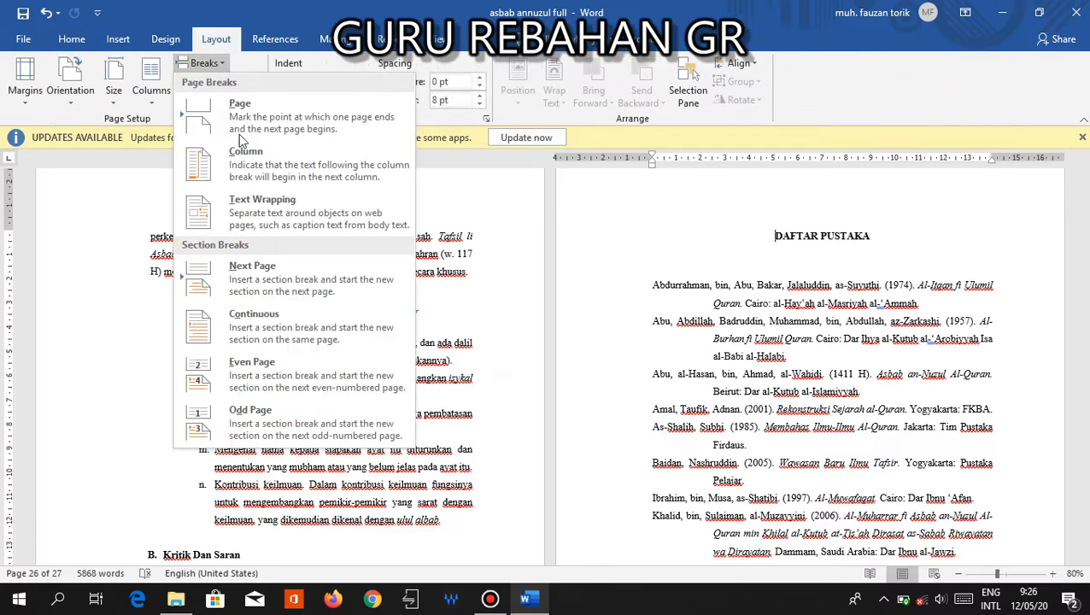
left_click(306, 280)
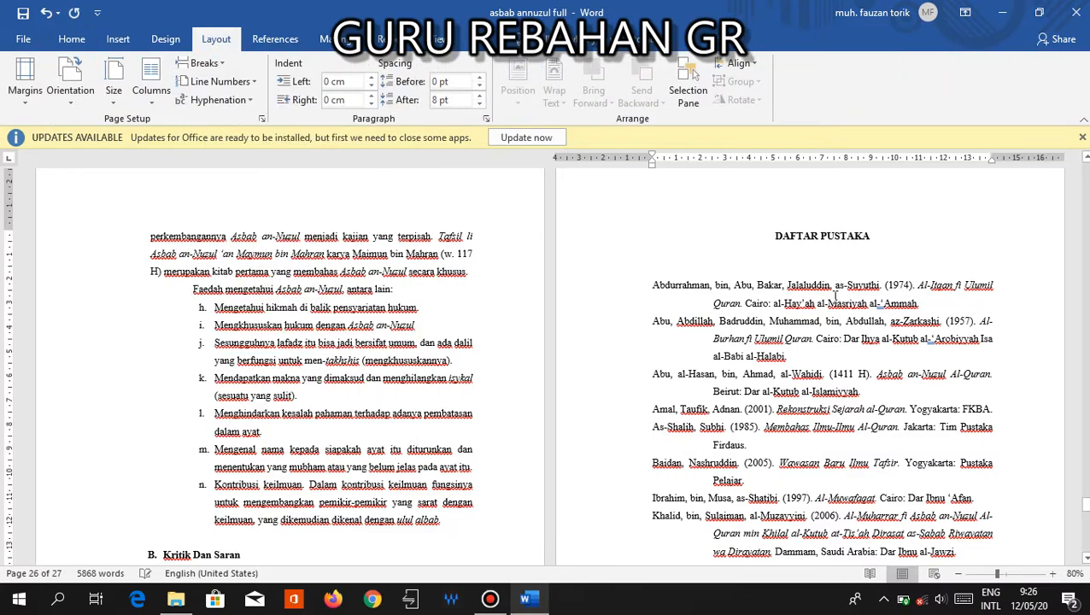
Step: Return to the document's beginning, open the KATA PENGANTAR header, and examine the header and footer section labels from the cover to BAB I
scroll(835, 295, "down", 10)
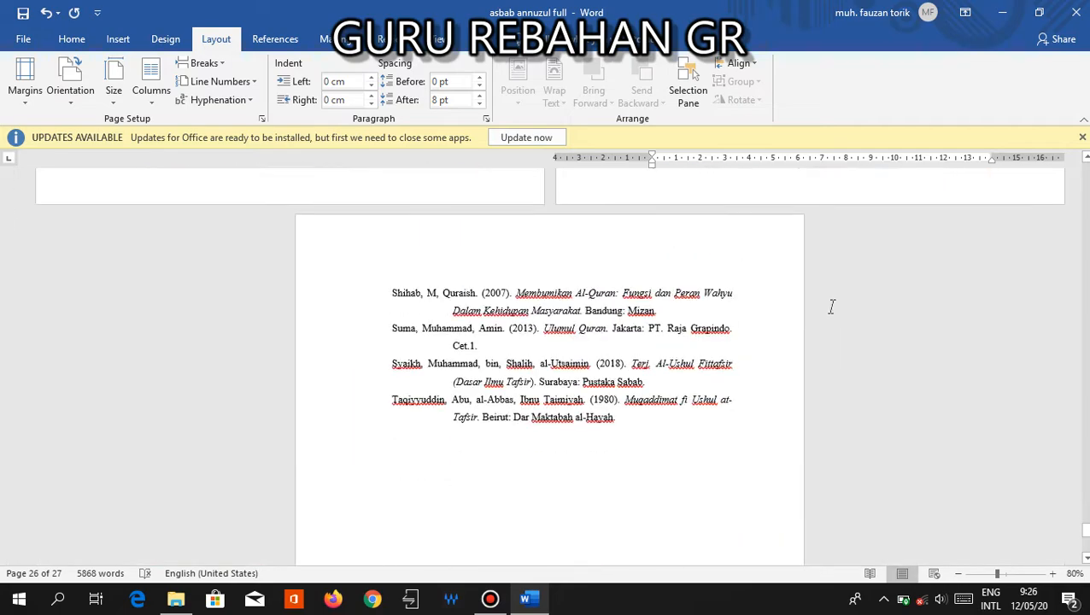
scroll(831, 307, "up", 20)
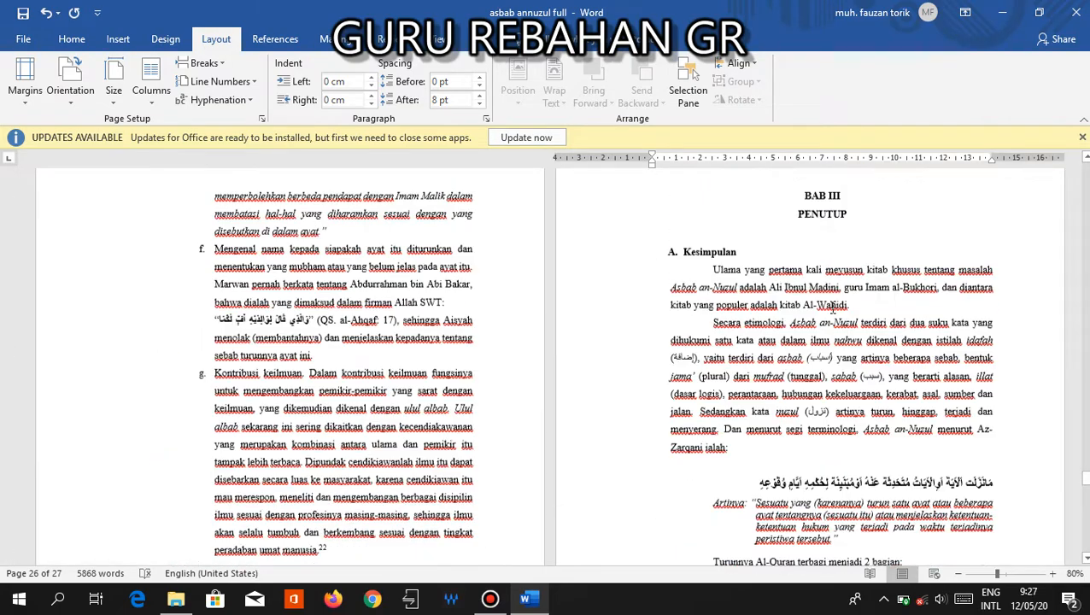
scroll(833, 309, "up", 20)
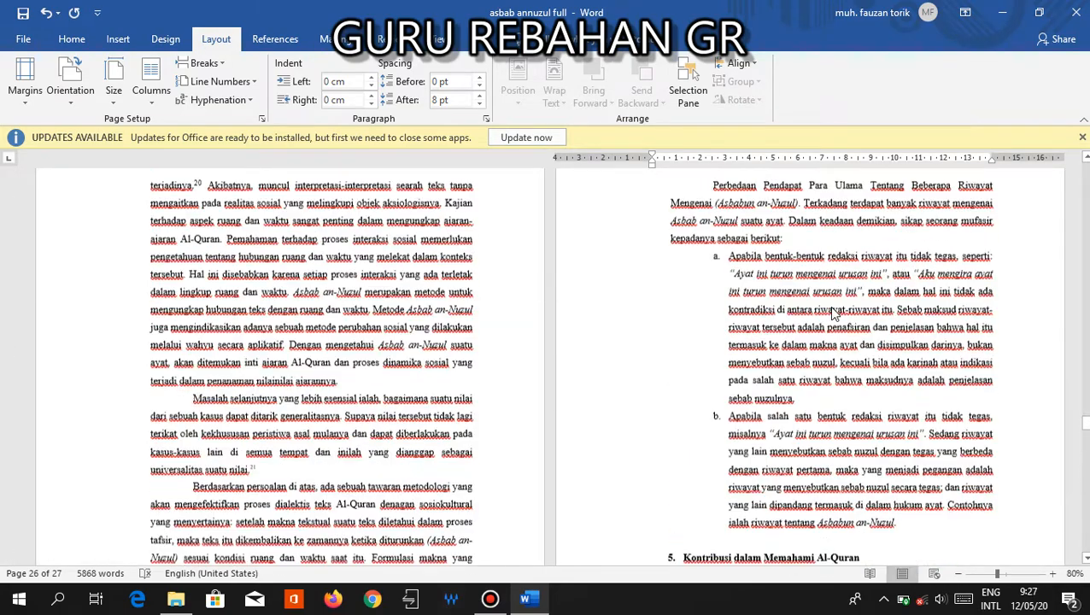
scroll(834, 313, "up", 20)
left_click_drag(1085, 388, 1084, 167)
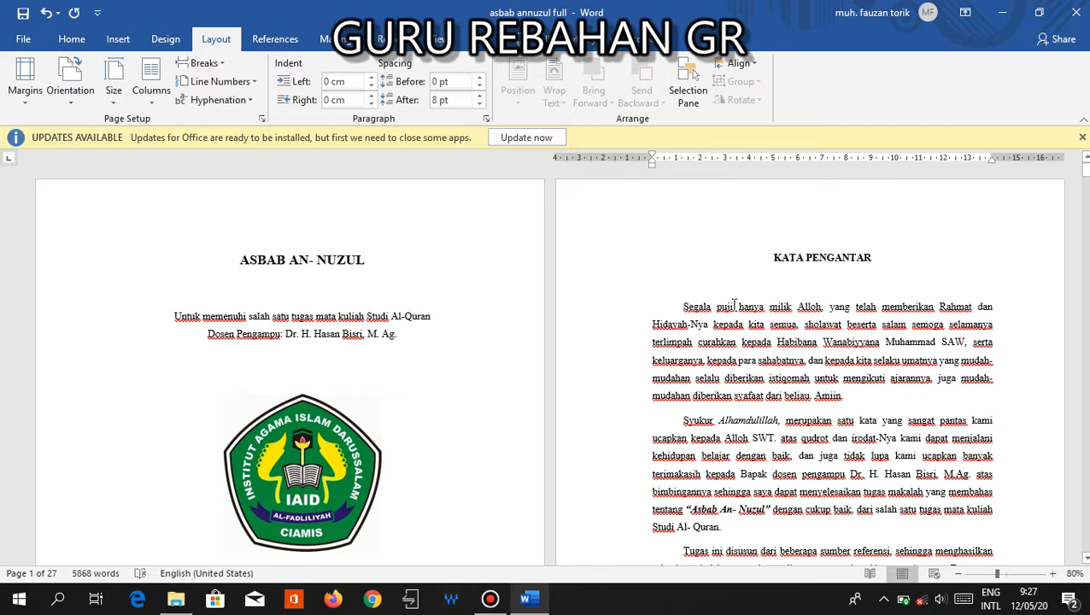
double_click(806, 206)
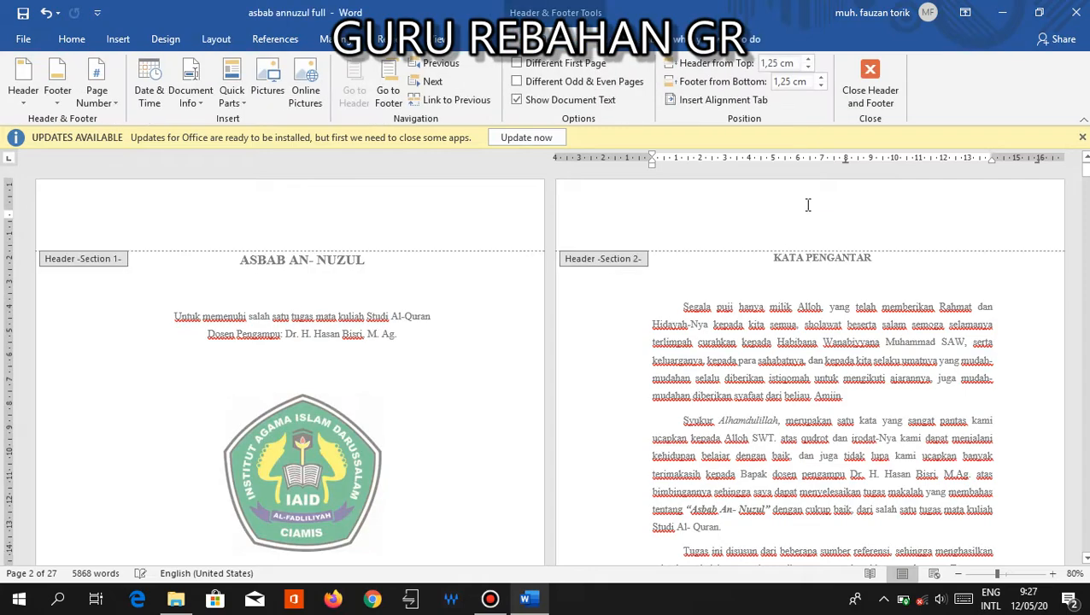
scroll(834, 275, "down", 5)
scroll(801, 271, "up", 5)
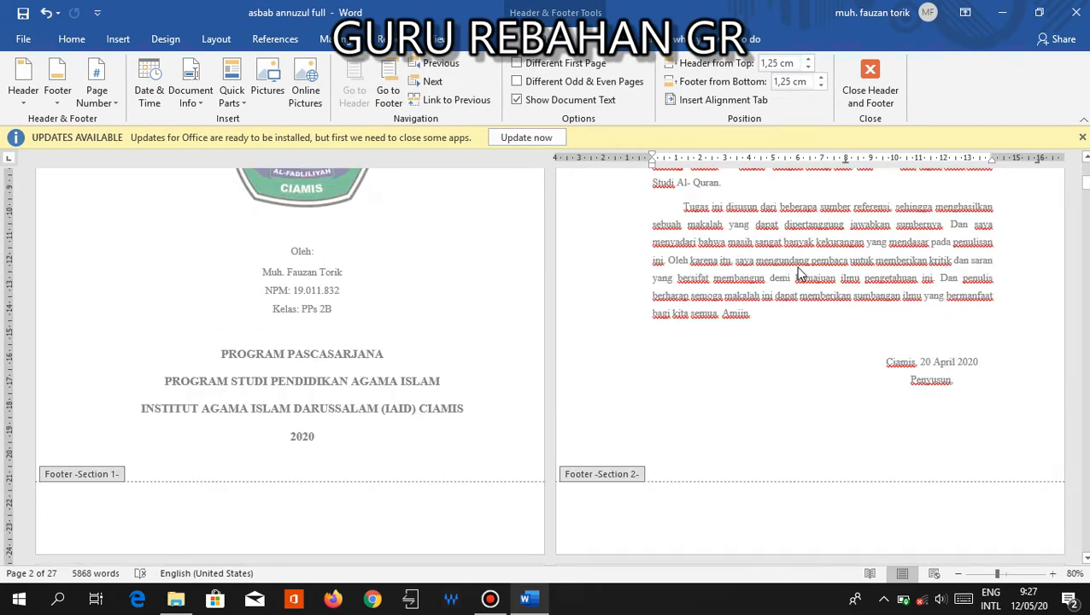
scroll(811, 282, "down", 5)
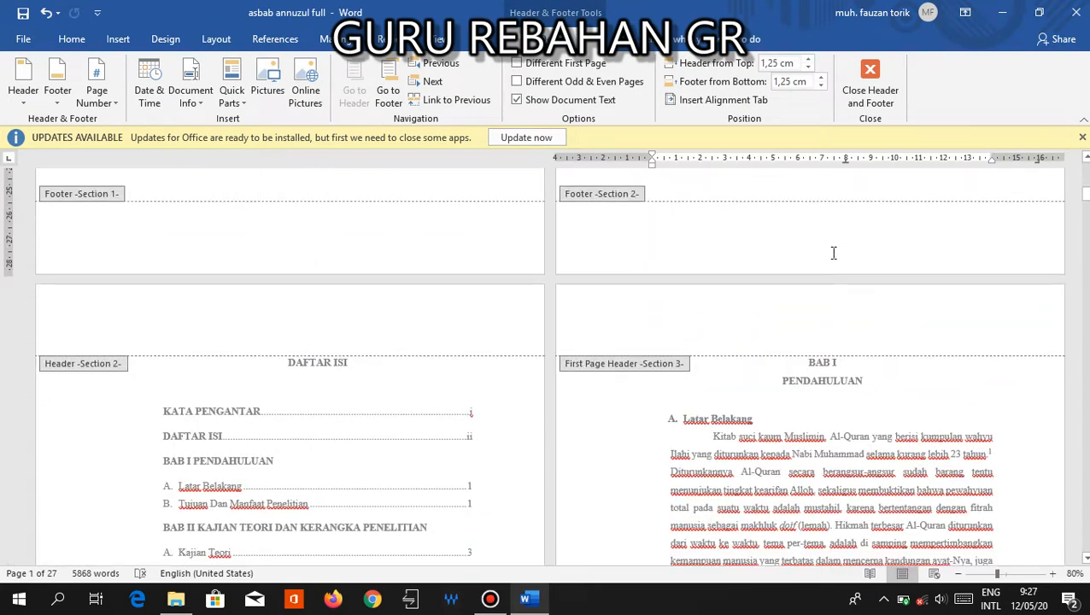
Step: Insert a centred Plain Number 2 page number at the bottom of the page in the Section 2 footer below KATA PENGANTAR
left_click(817, 252)
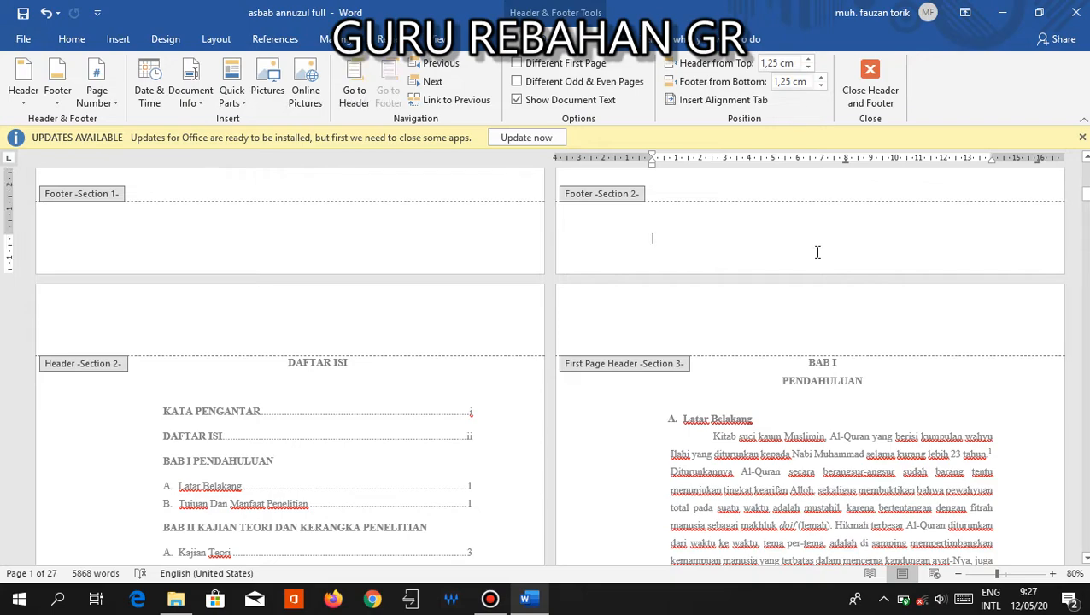
scroll(817, 252, "up", 5)
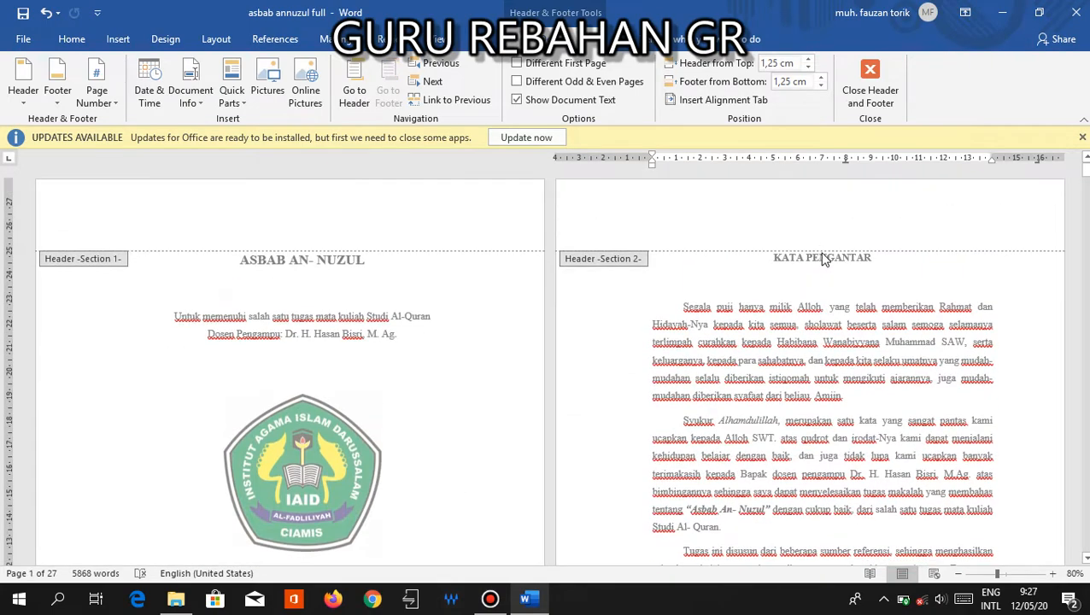
scroll(826, 262, "down", 5)
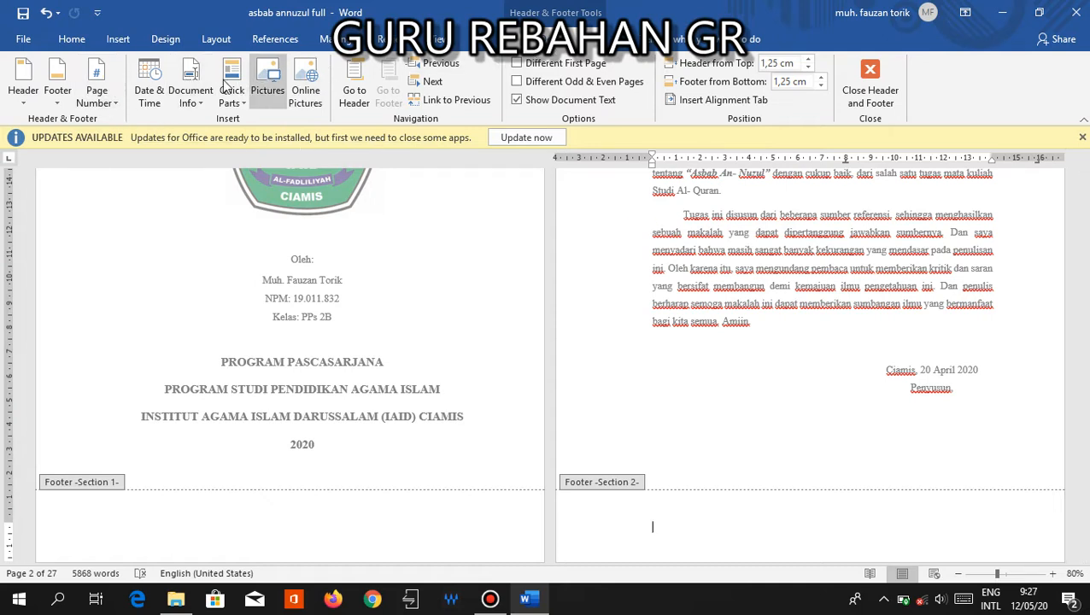
left_click(114, 100)
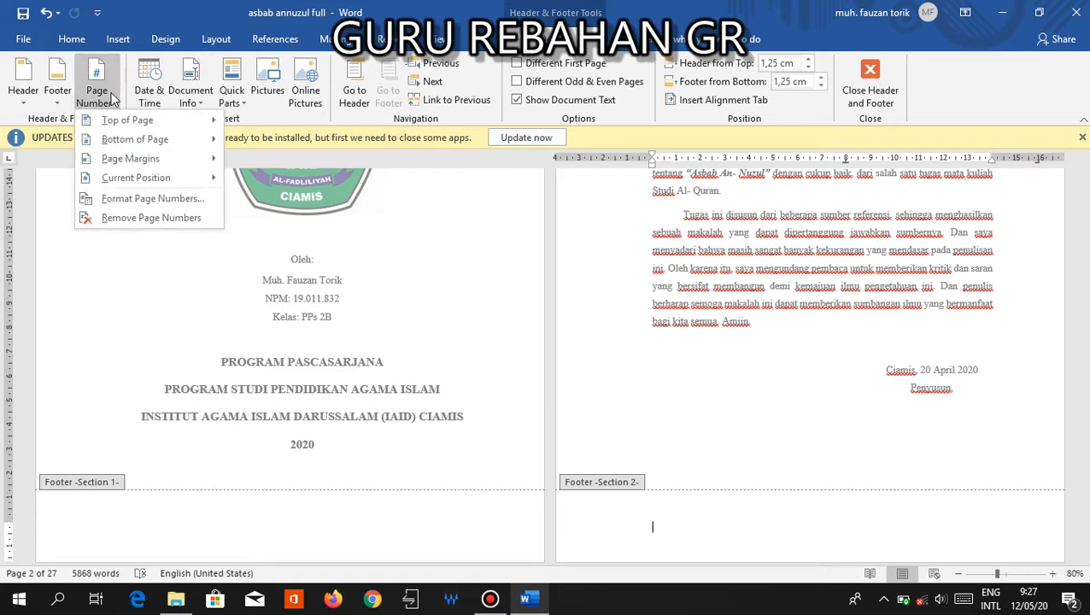
left_click(119, 138)
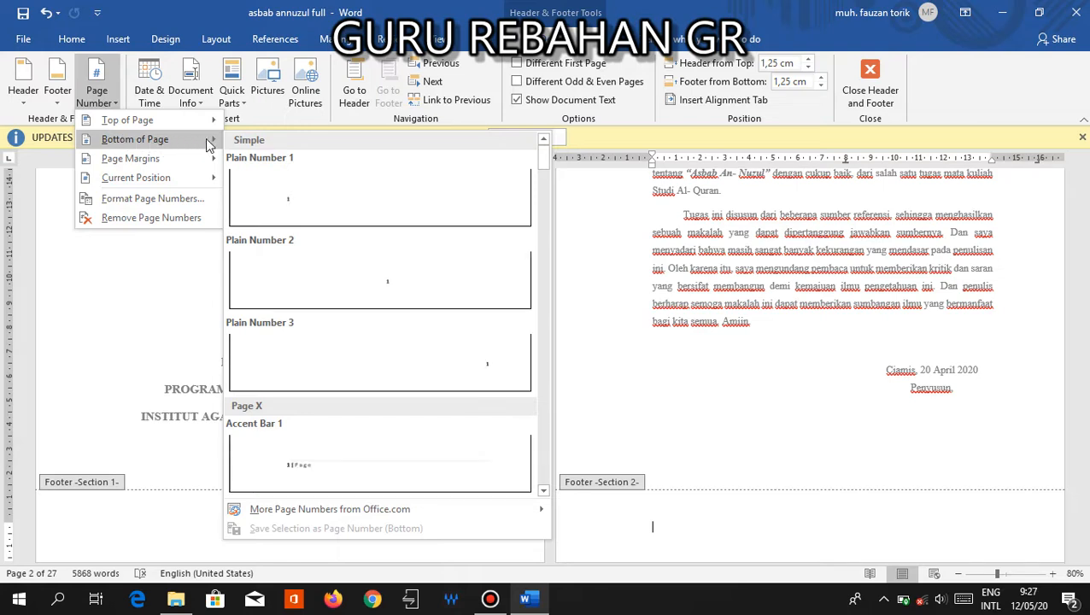
left_click(373, 293)
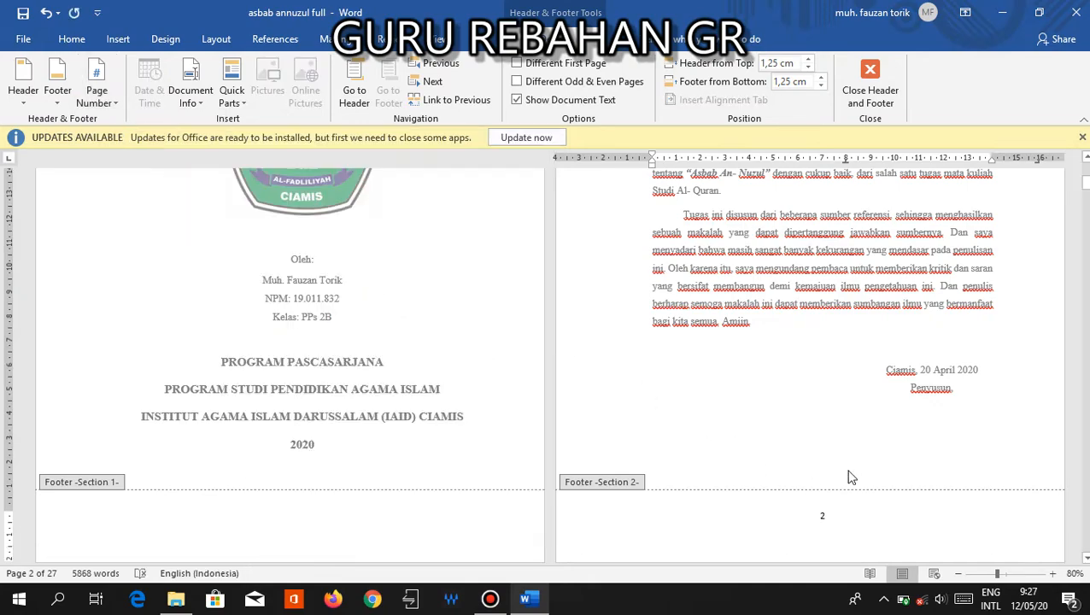
Step: Format the Section 2 page numbers as lowercase Roman numerals (i, ii, iii, ...) and start them at i
scroll(852, 477, "up", 5)
scroll(834, 380, "down", 7)
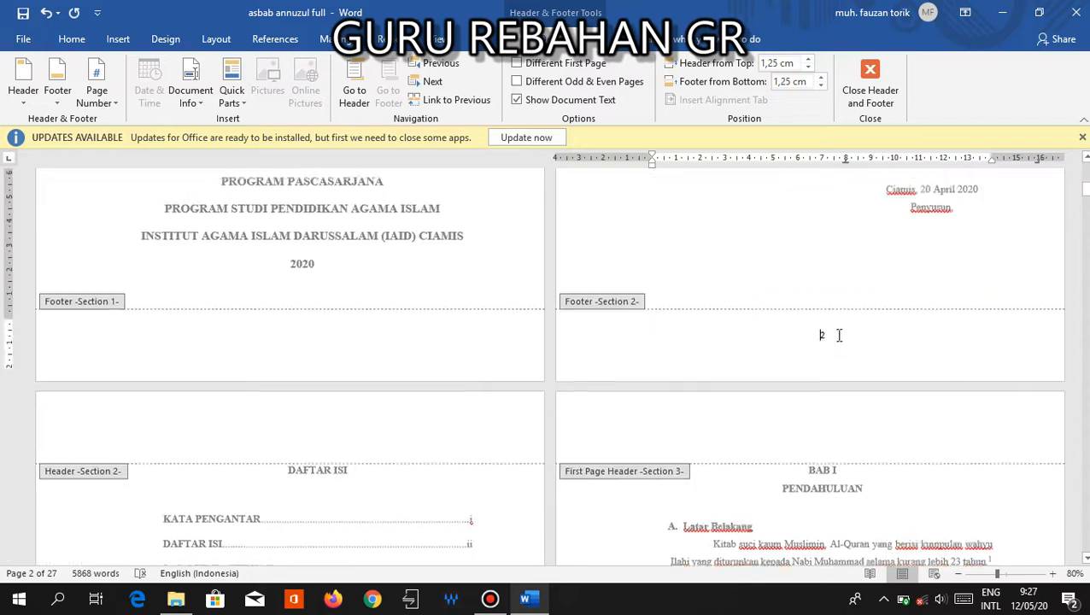
scroll(838, 336, "down", 1)
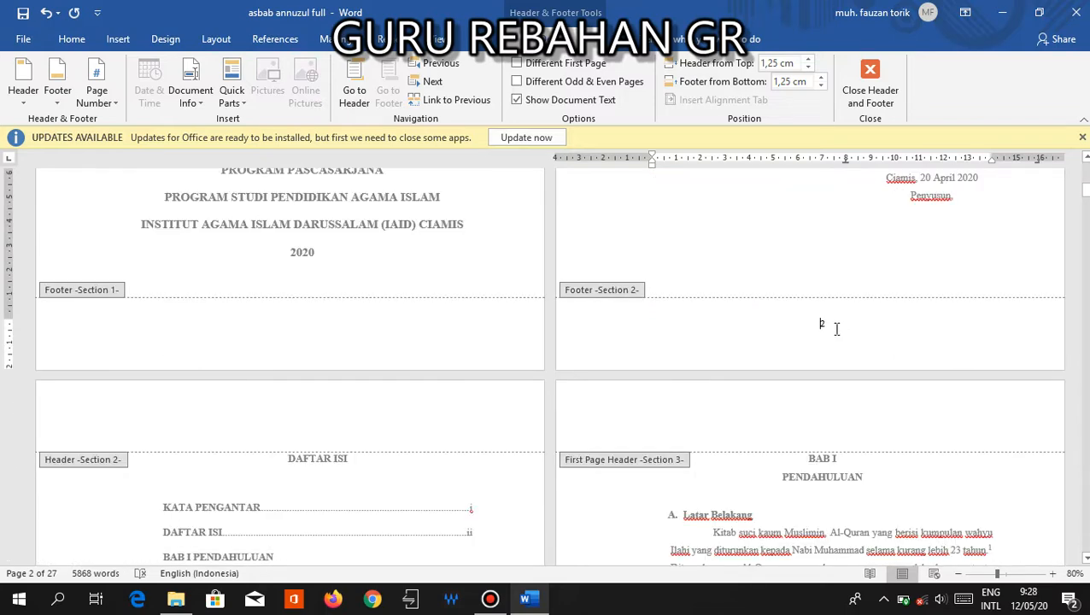
left_click(98, 101)
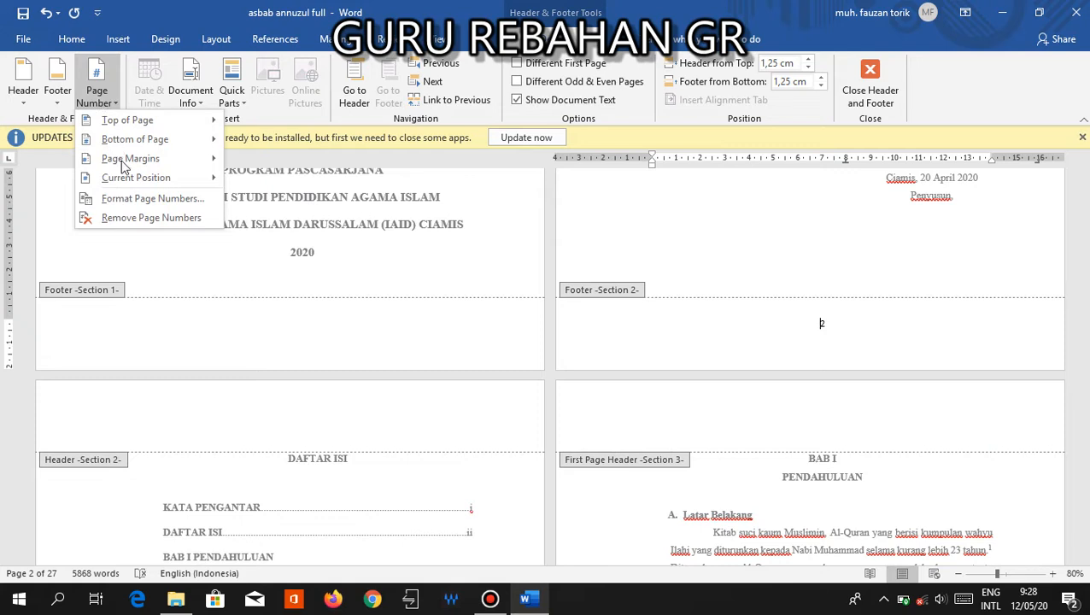
left_click(137, 206)
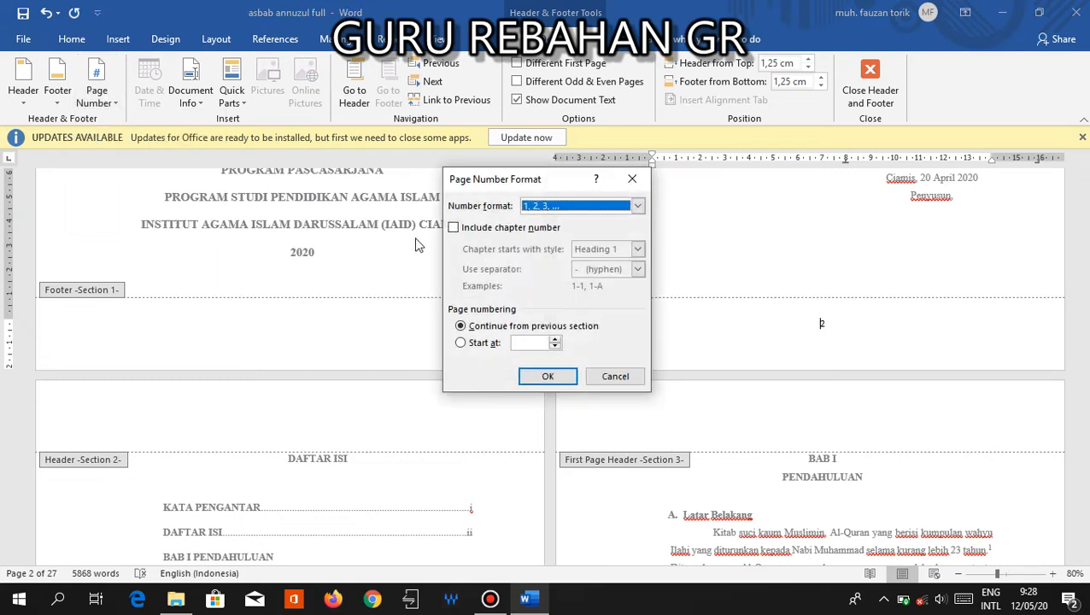
left_click(581, 209)
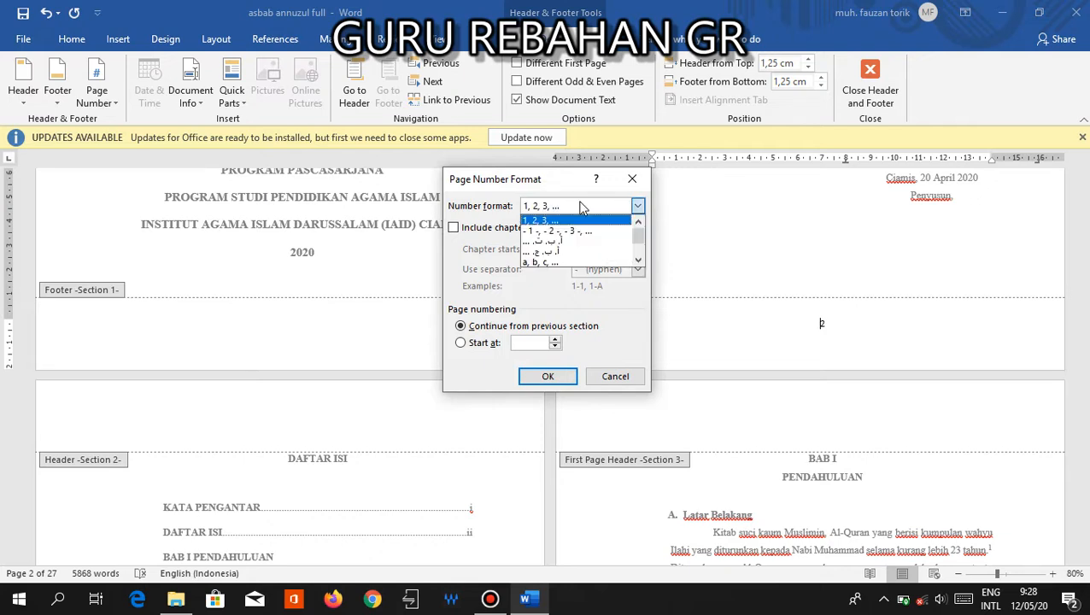
scroll(543, 252, "down", 2)
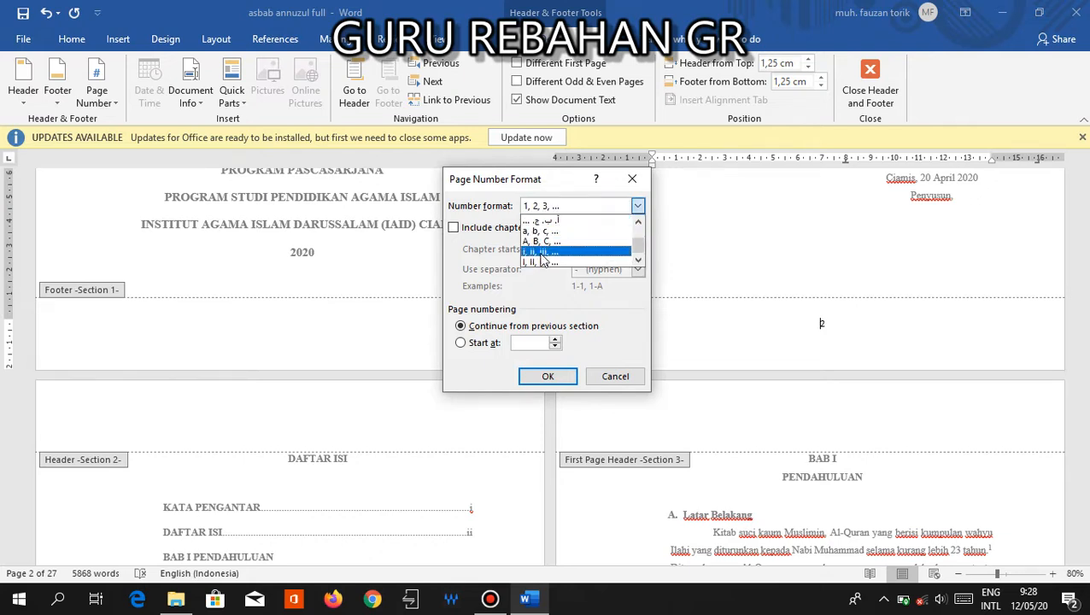
left_click(541, 252)
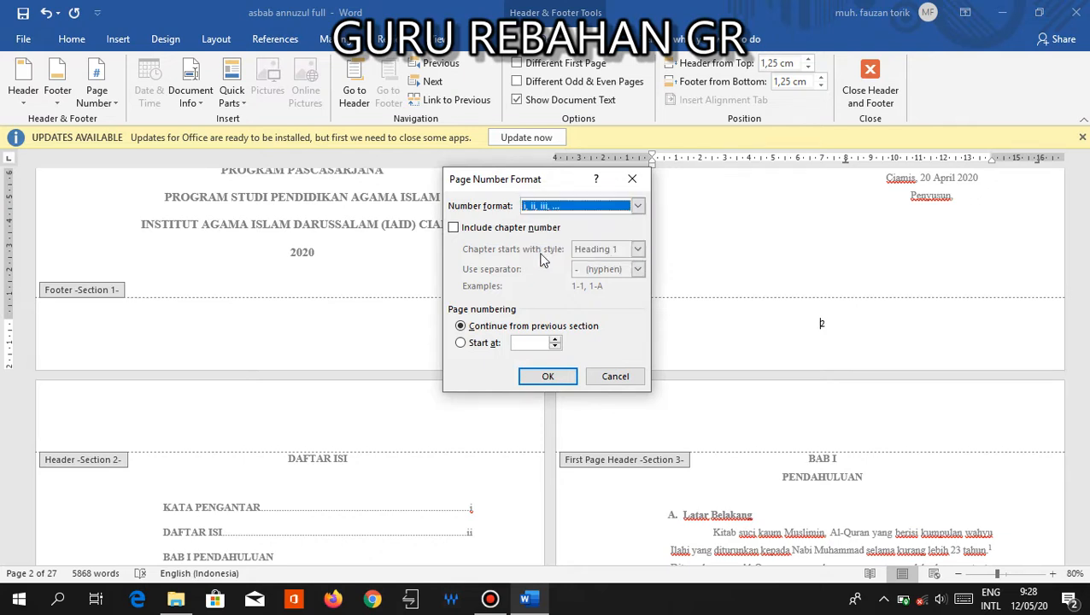
left_click(461, 343)
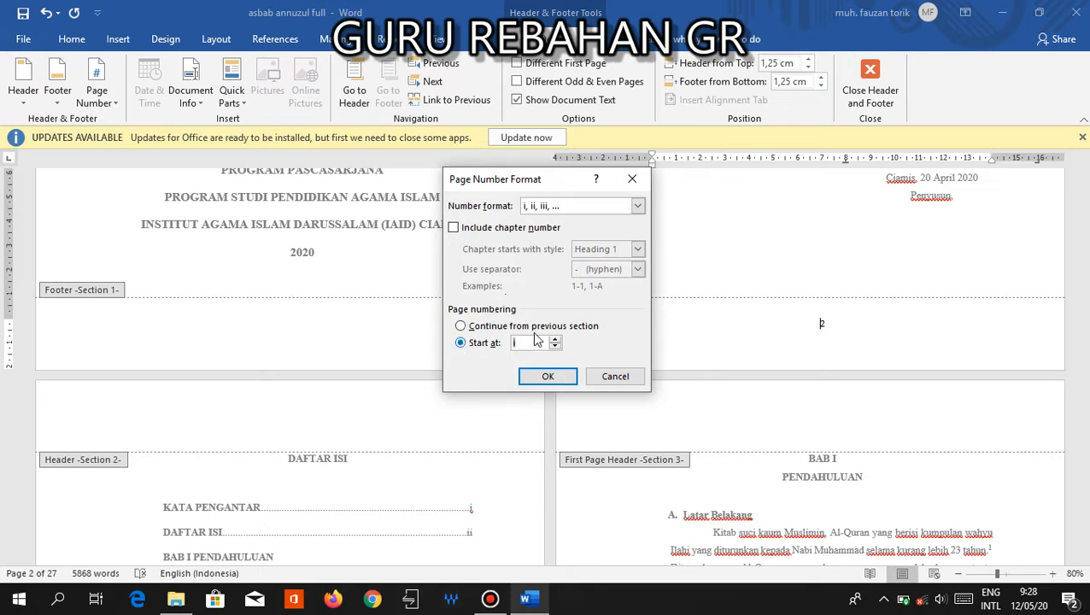
left_click(547, 377)
Step: Examine the page numbers on the cover, KATA PENGANTAR and DAFTAR ISI pages and the Section 3 labels at BAB I
scroll(786, 390, "up", 3)
scroll(822, 450, "down", 2)
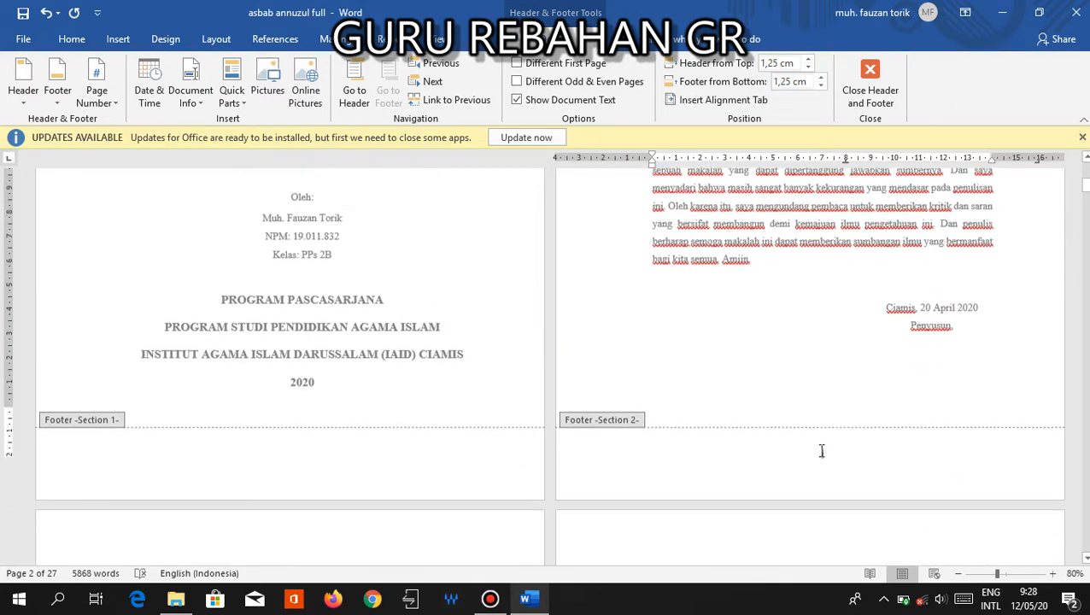
scroll(835, 377, "up", 5)
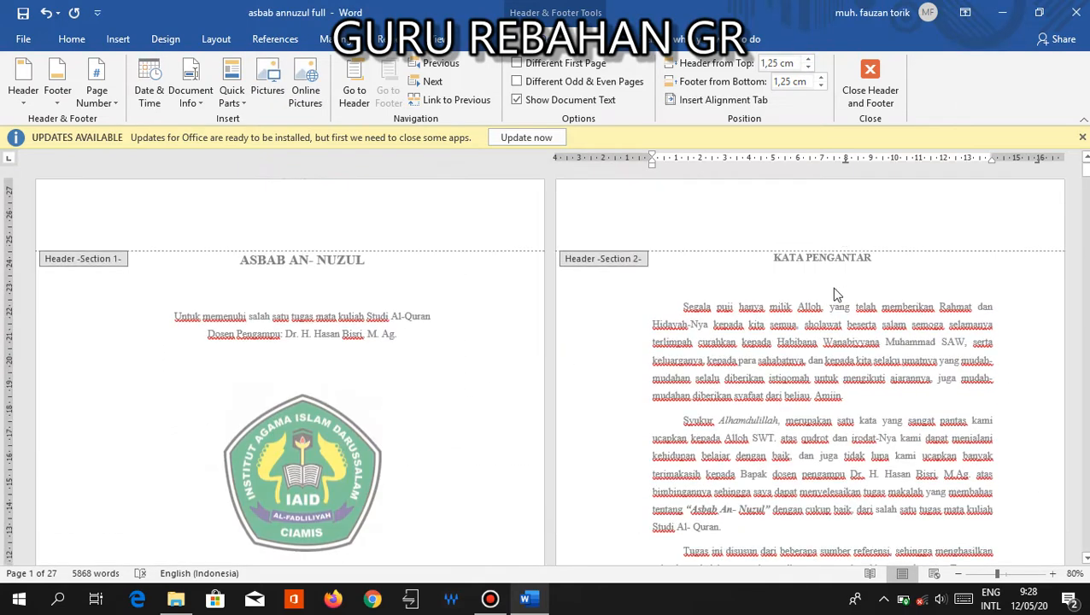
scroll(828, 396, "down", 4)
scroll(827, 396, "down", 8)
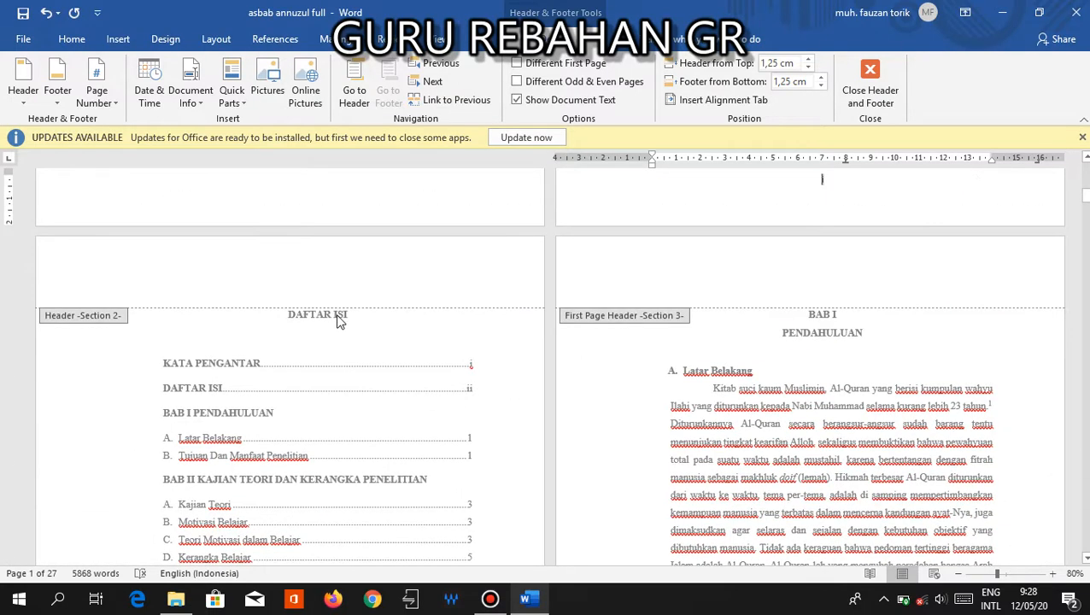
scroll(333, 330, "down", 7)
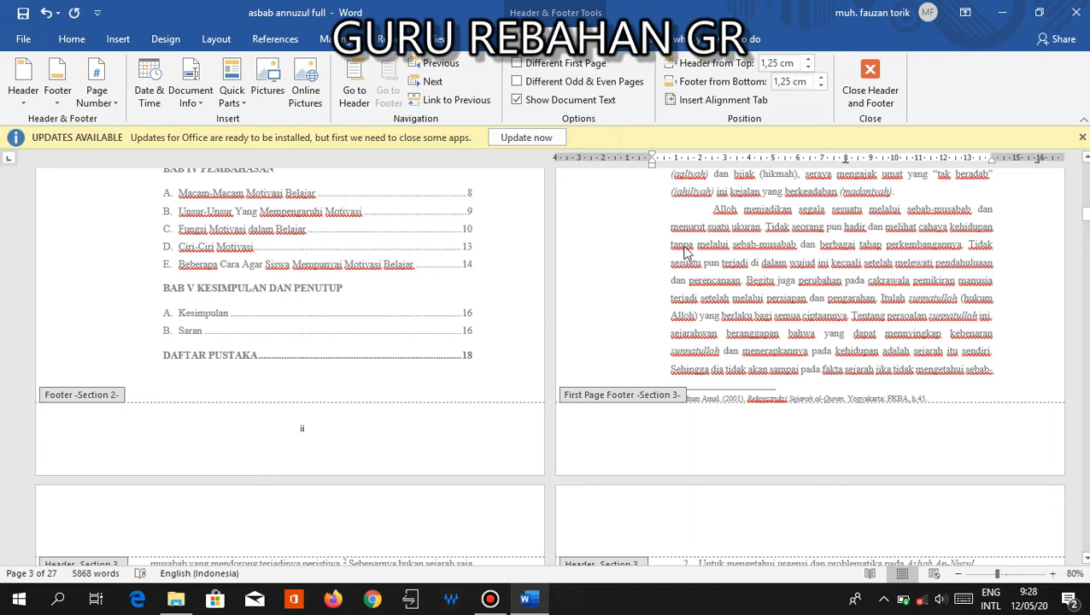
scroll(683, 253, "up", 8)
scroll(731, 265, "down", 2)
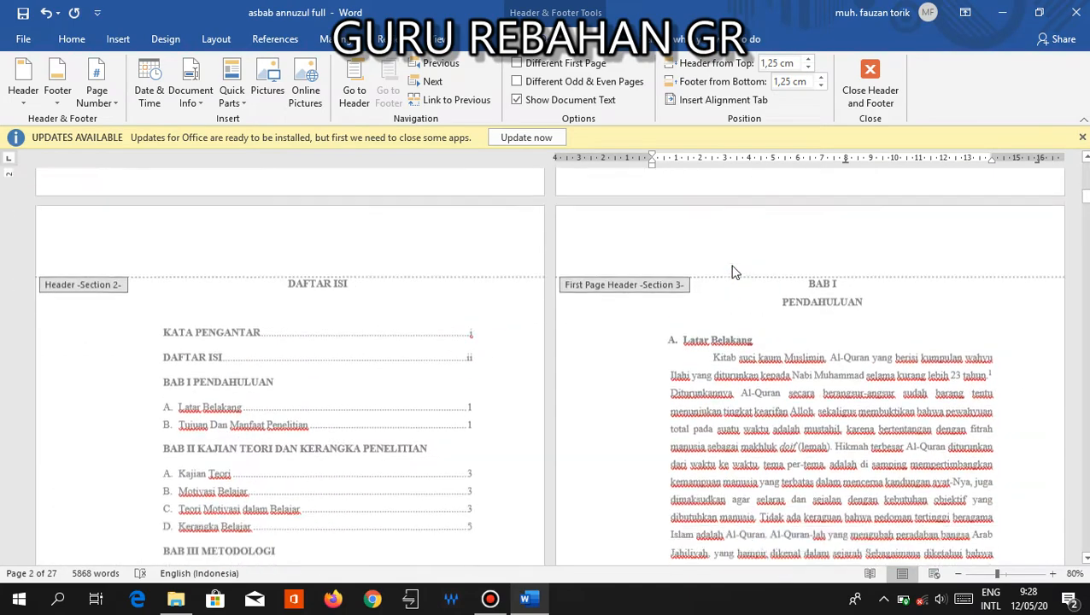
scroll(734, 272, "down", 1)
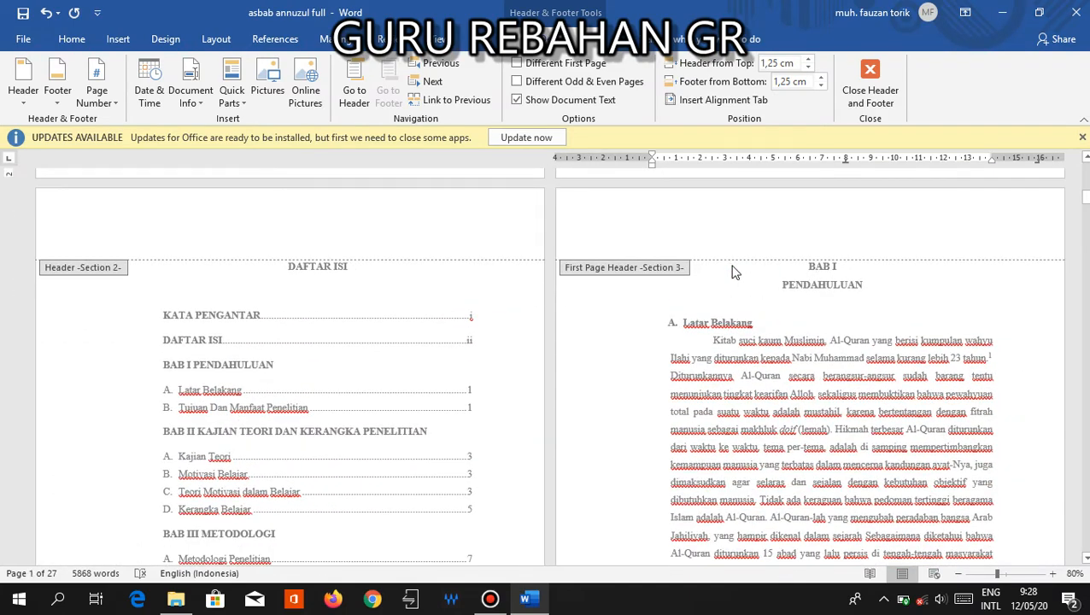
scroll(731, 271, "down", 8)
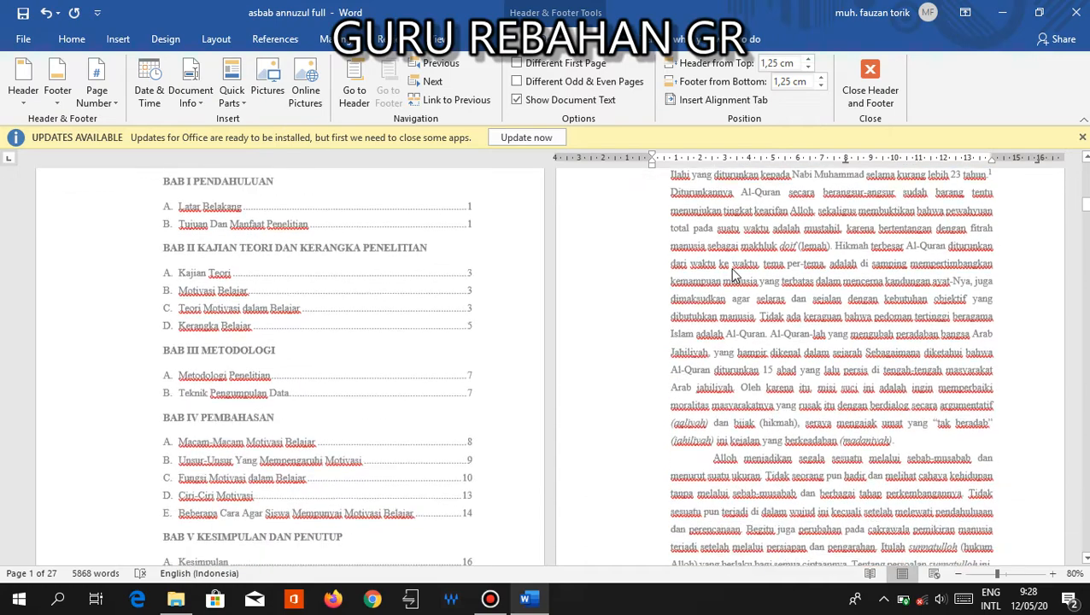
scroll(775, 256, "up", 8)
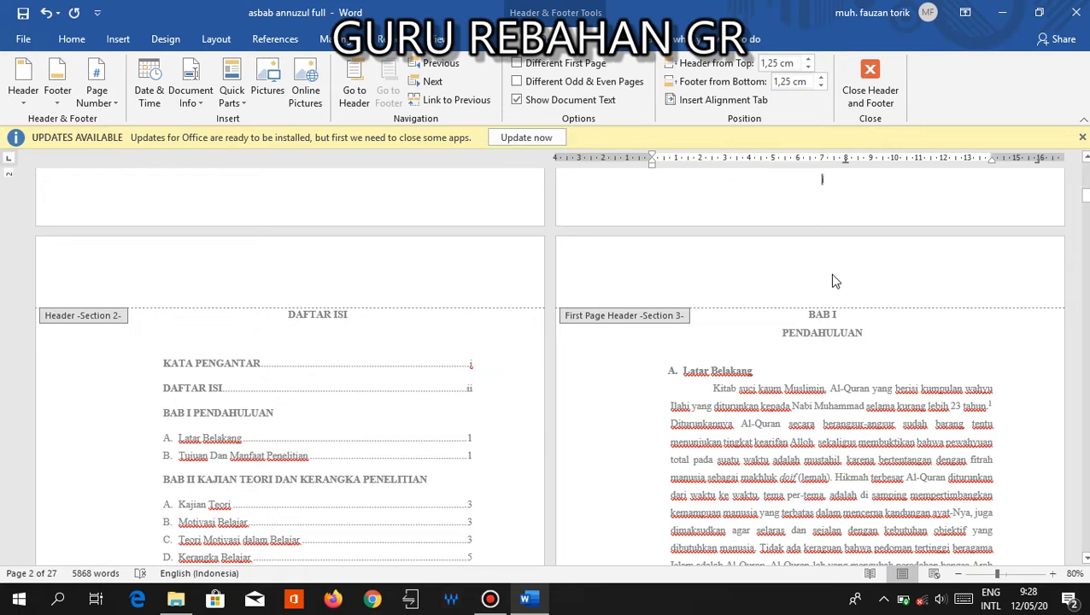
Step: Insert a centred Plain Number 2 page number at the bottom of the page in the Section 3 first page footer of BAB I
scroll(834, 282, "down", 8)
scroll(835, 295, "up", 8)
scroll(829, 289, "down", 10)
left_click(816, 436)
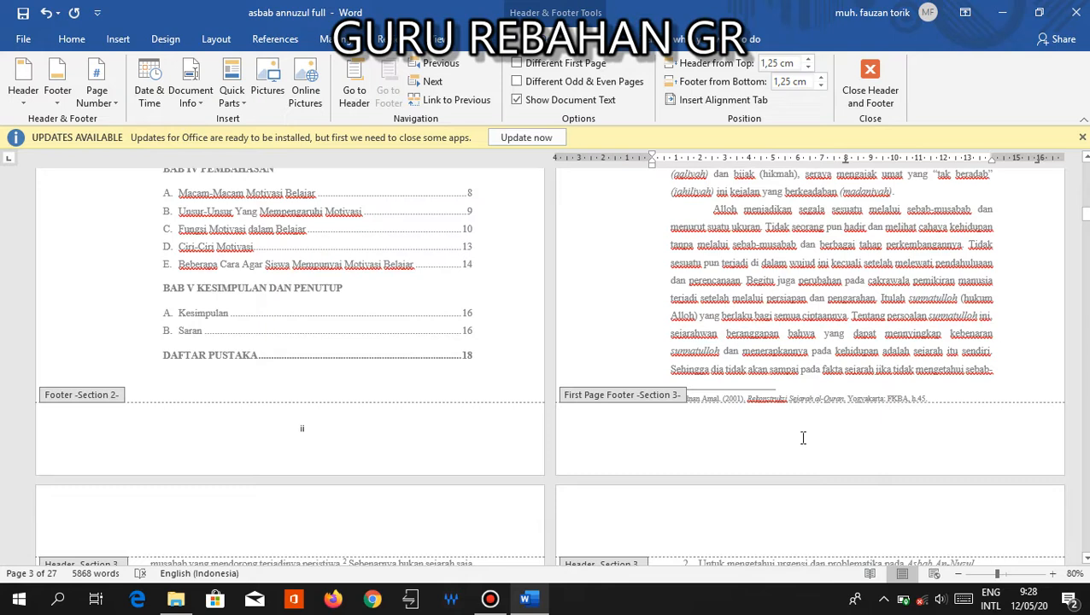
left_click(799, 444)
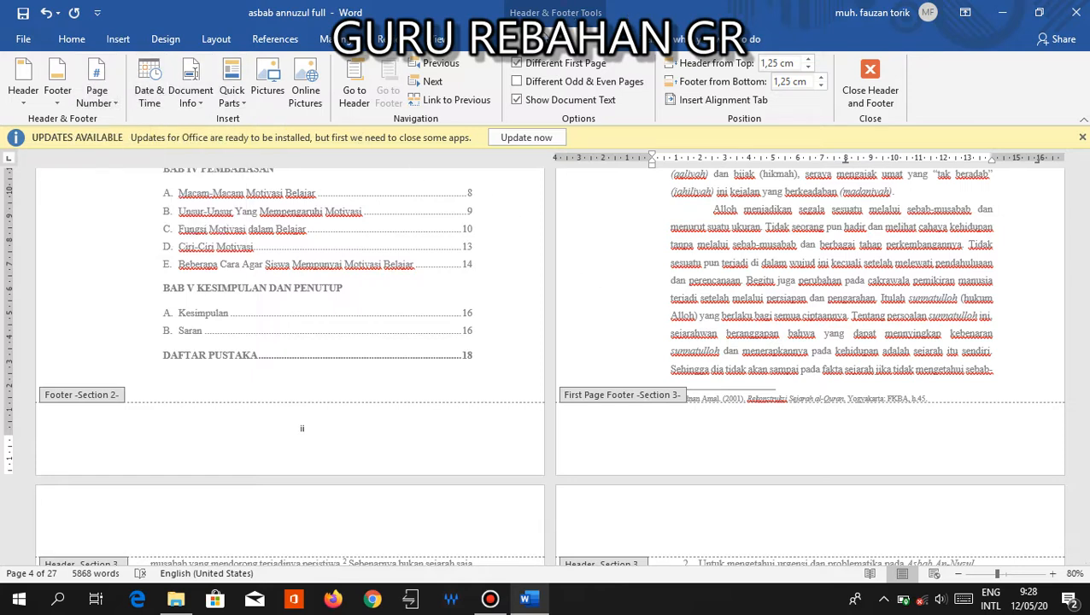
left_click(97, 90)
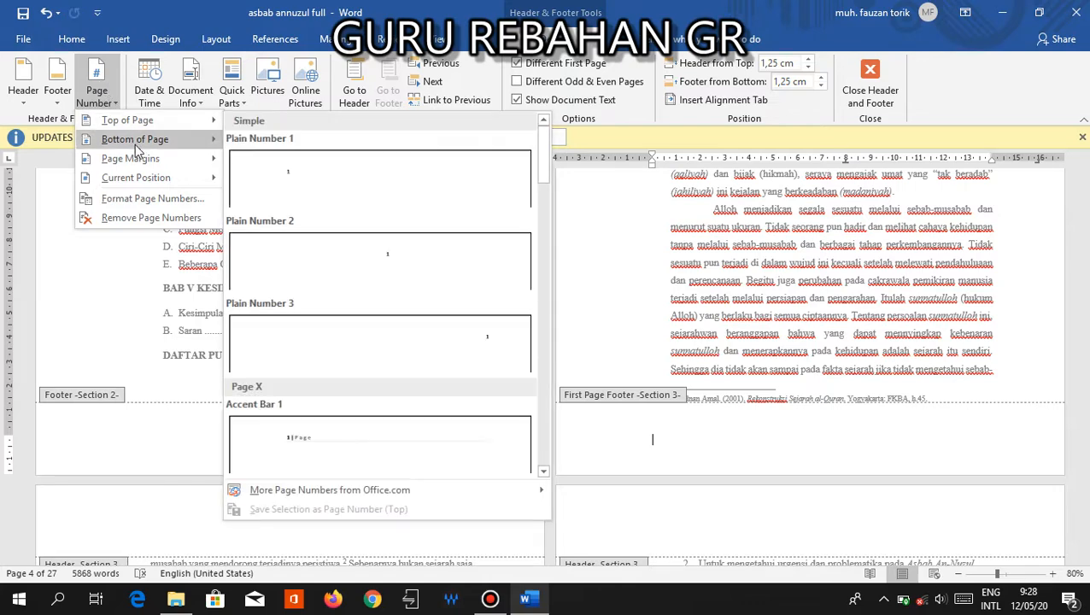
mouse_move(187, 147)
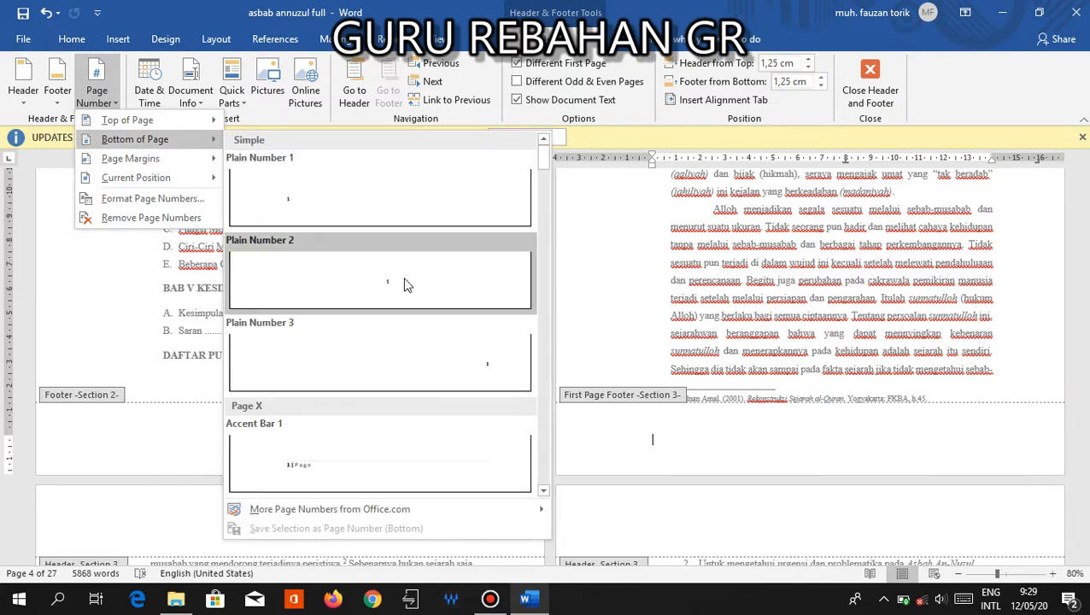
left_click(407, 284)
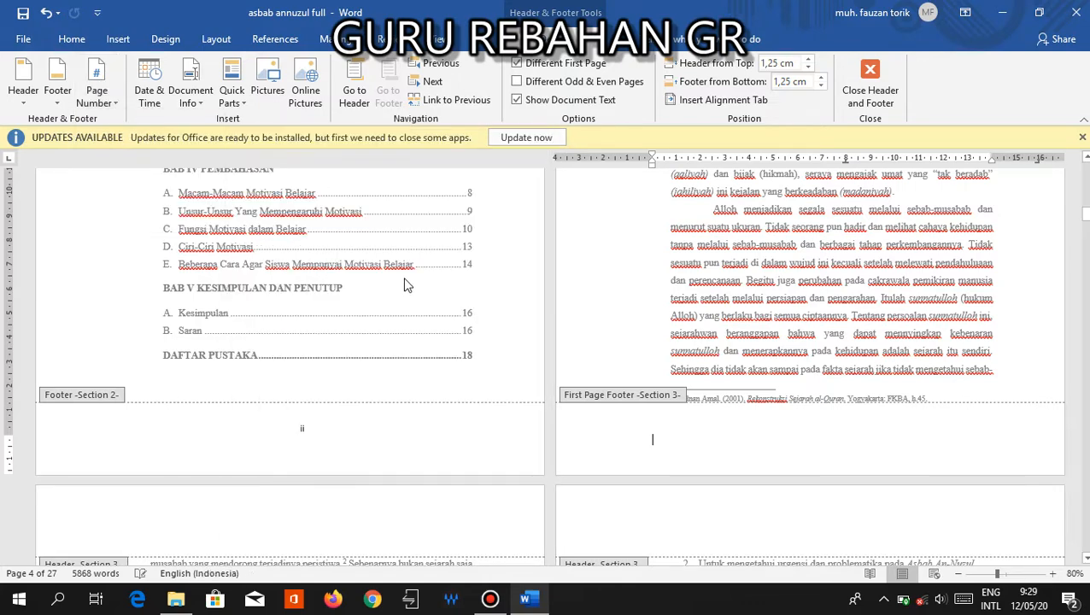
Step: Set the Section 3 page numbering to start at 1
left_click(97, 92)
left_click(141, 198)
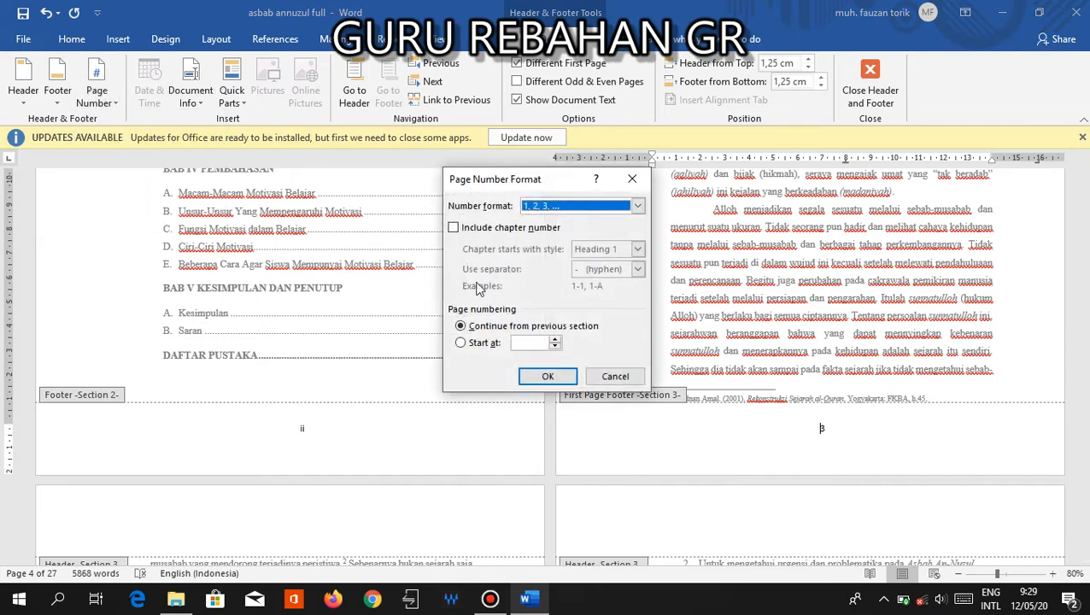
left_click(475, 343)
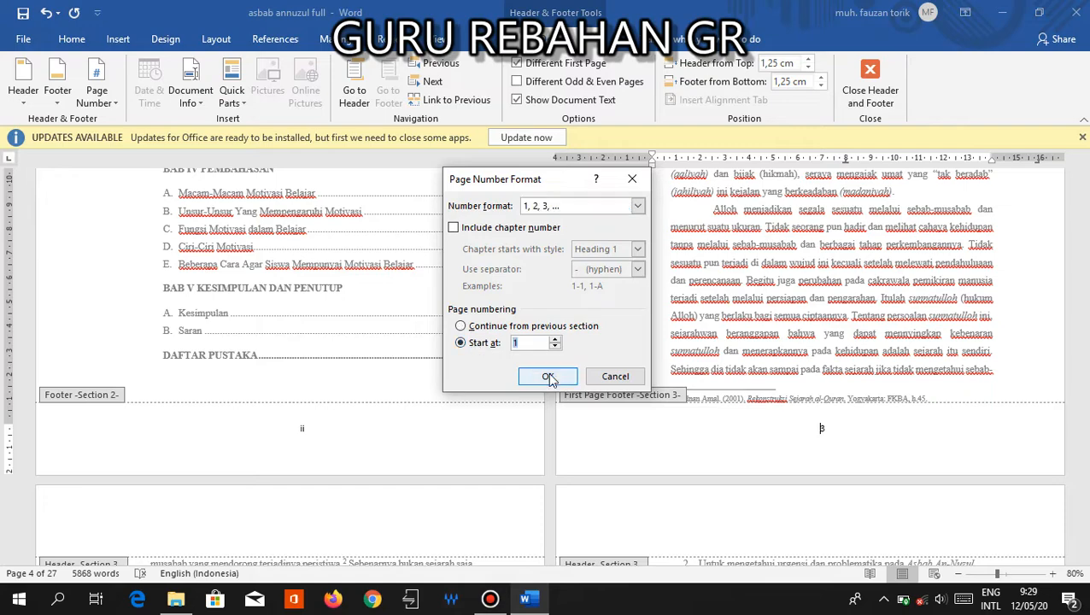
left_click(548, 376)
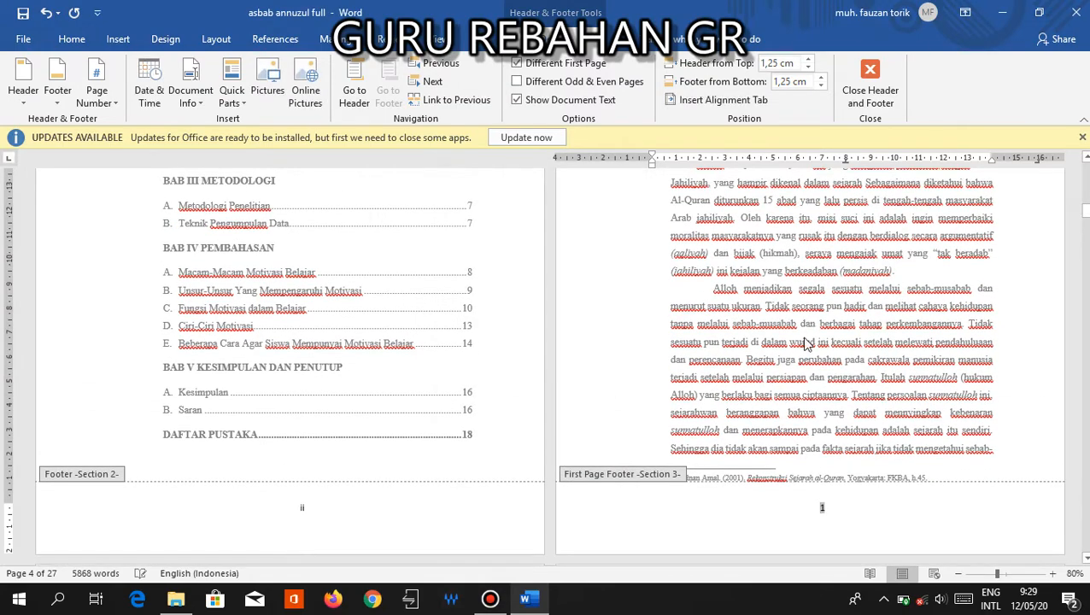
Step: Insert a right-aligned Plain Number 3 page number at the top of the page in the Section 3 header after BAB I's first page
scroll(479, 295, "down", 10)
scroll(355, 296, "down", 10)
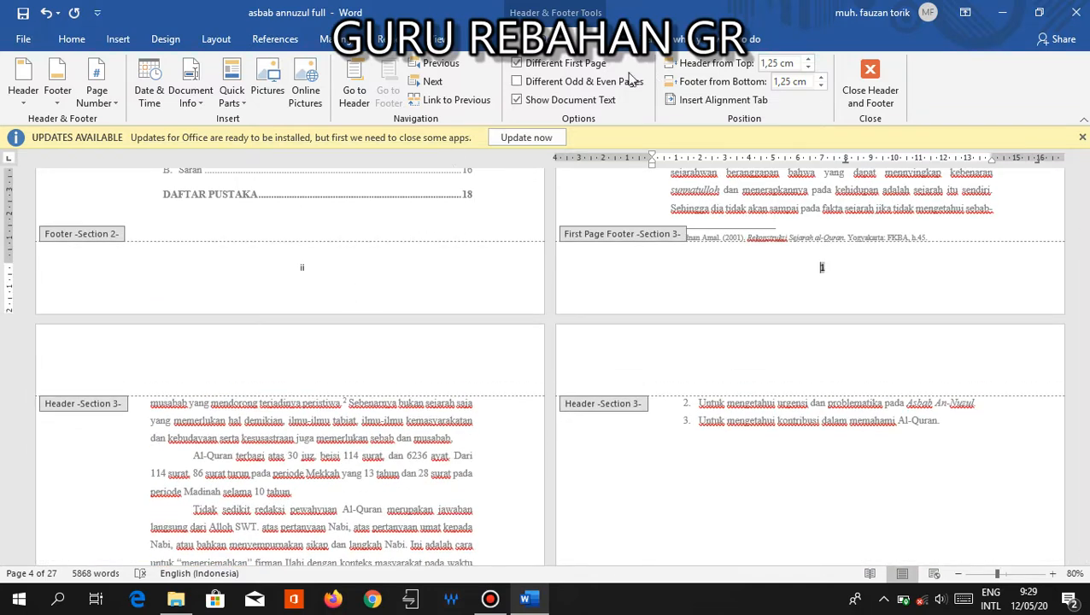
left_click(325, 358)
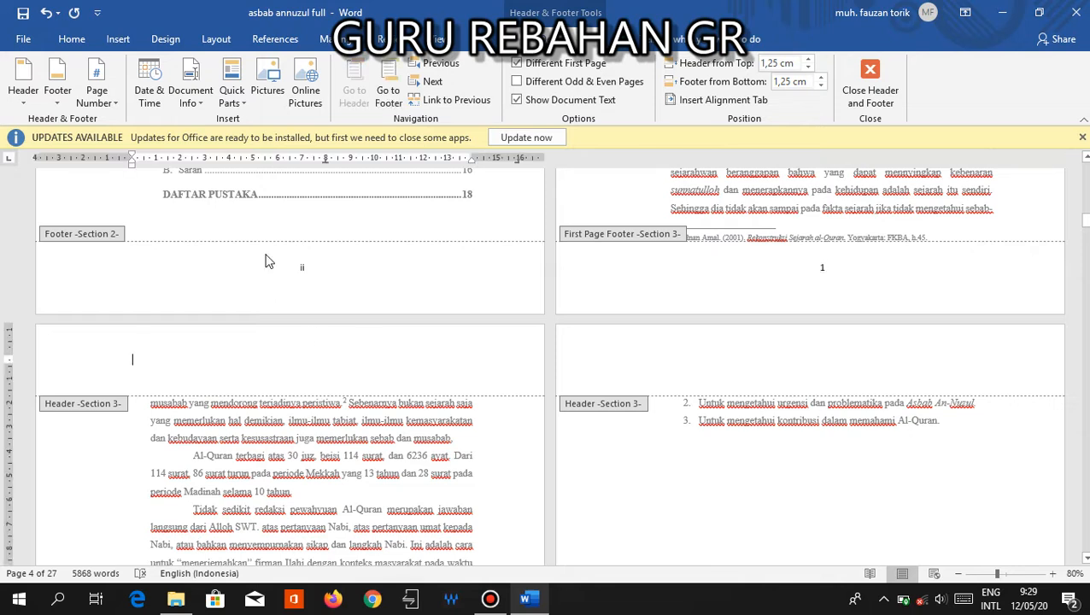
left_click(109, 103)
mouse_move(115, 120)
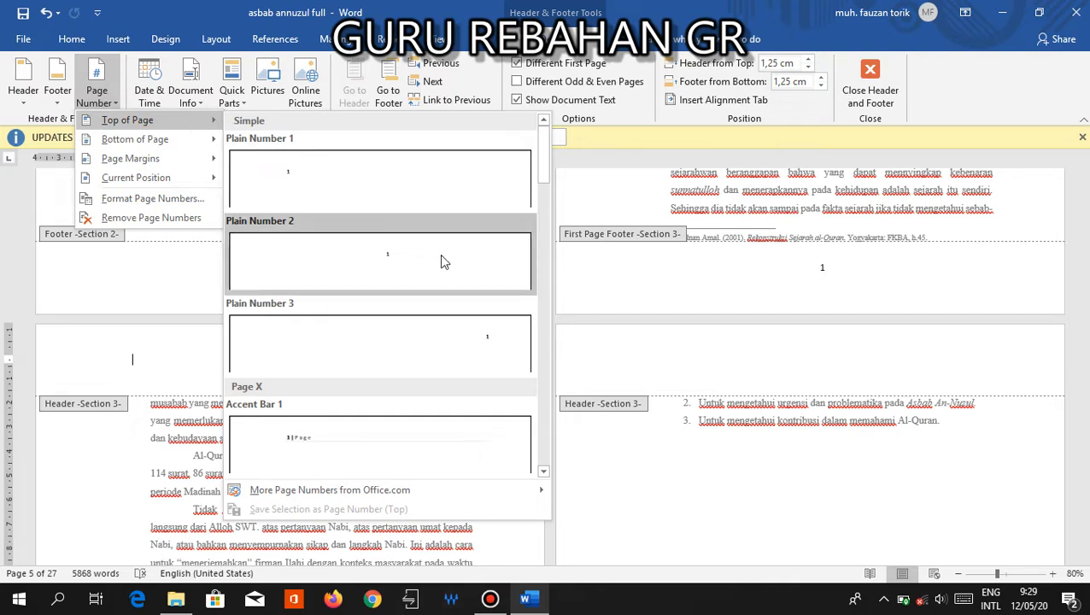
left_click(458, 342)
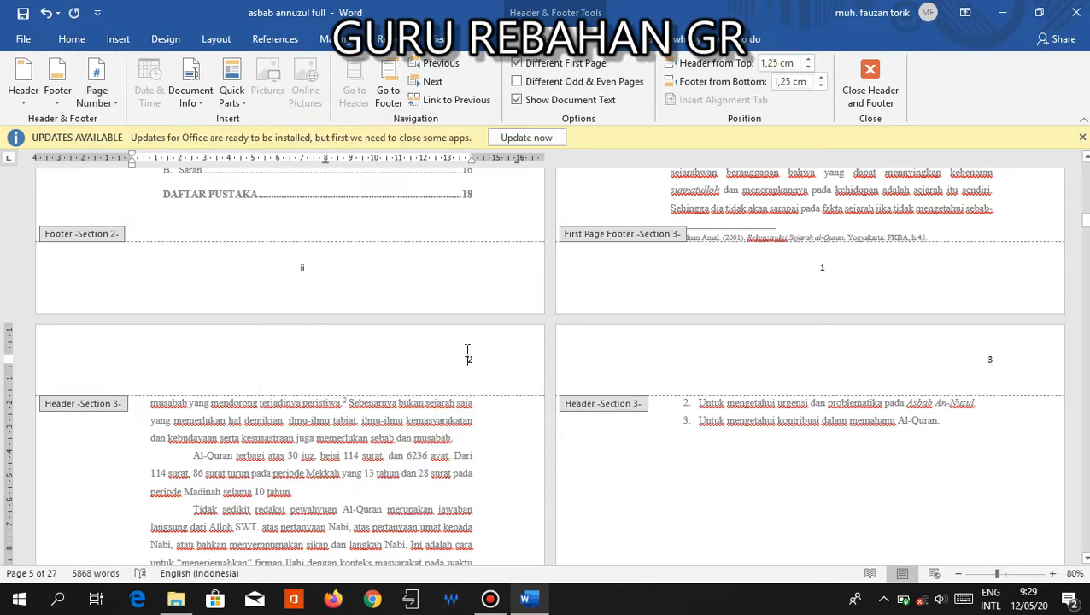
Step: Check the page number positions in the headers and footers from the rest of BAB I through the BAB II pages in Section 4
scroll(875, 292, "down", 10)
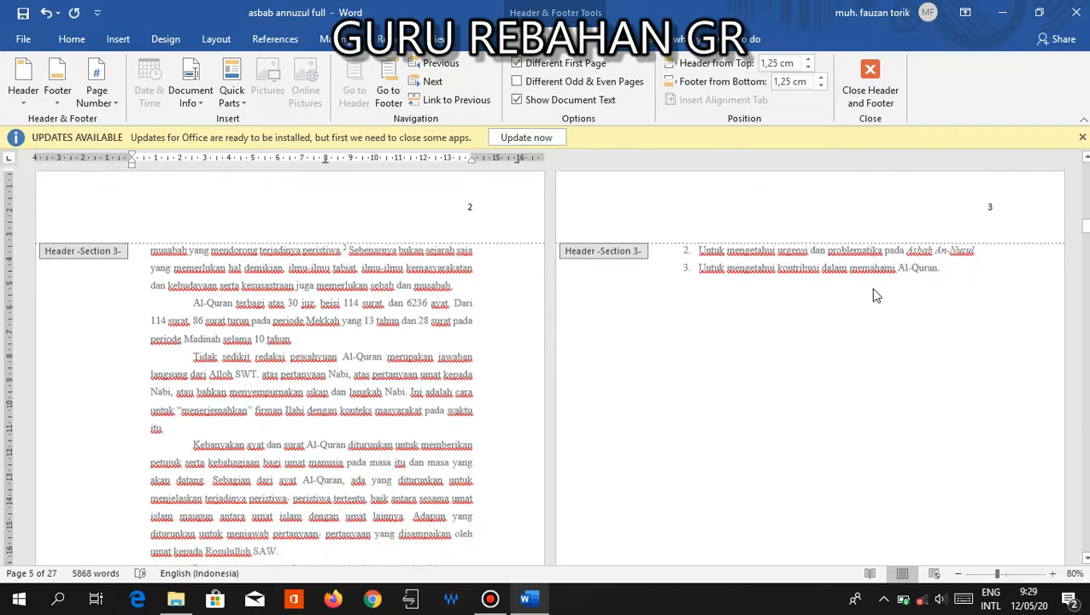
scroll(784, 253, "down", 8)
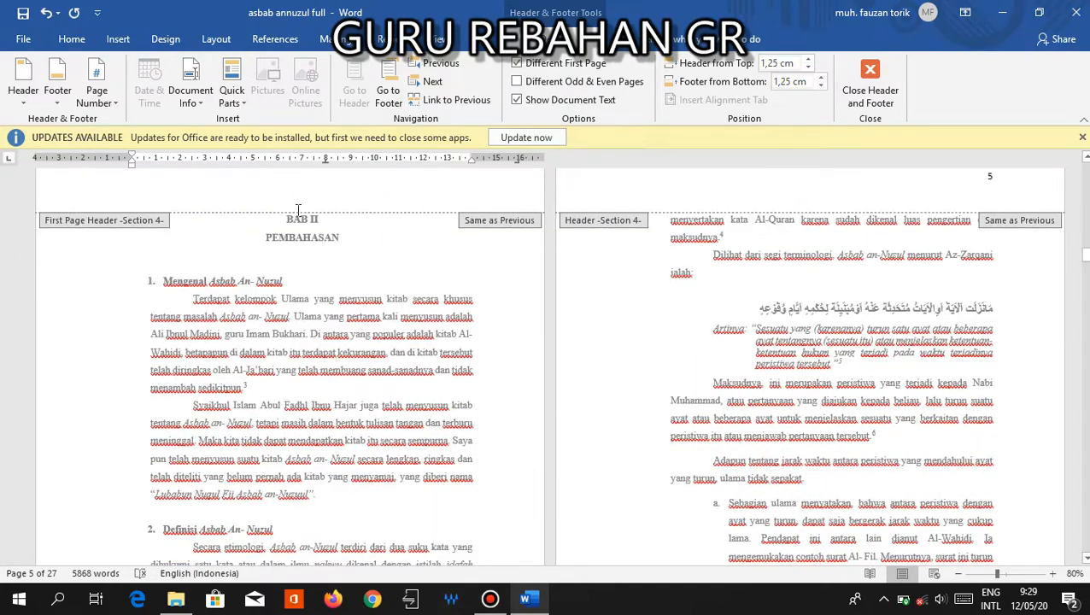
scroll(301, 224, "down", 10)
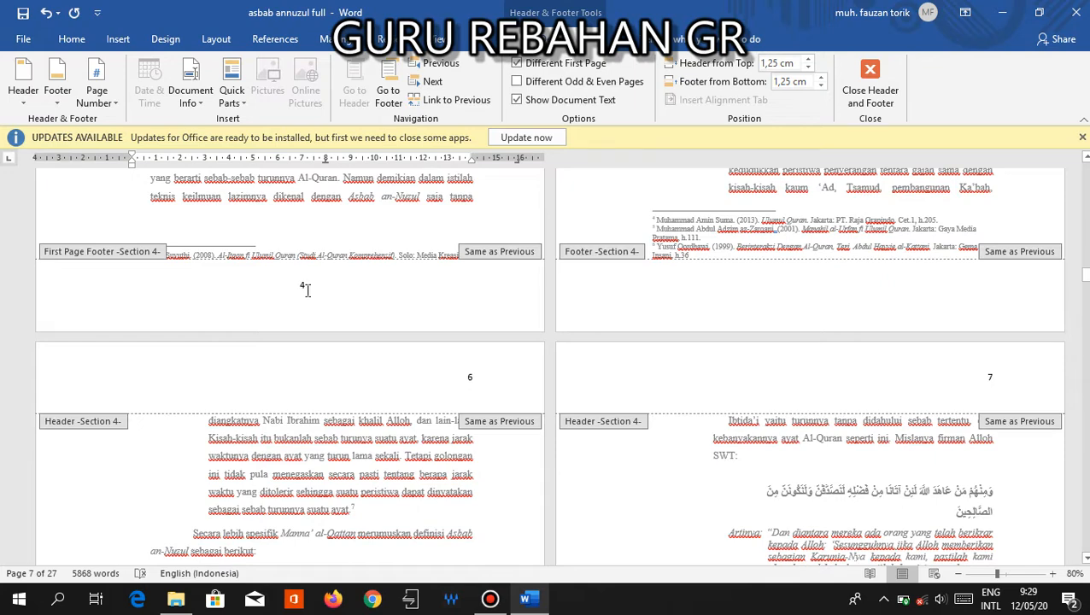
scroll(306, 290, "up", 6)
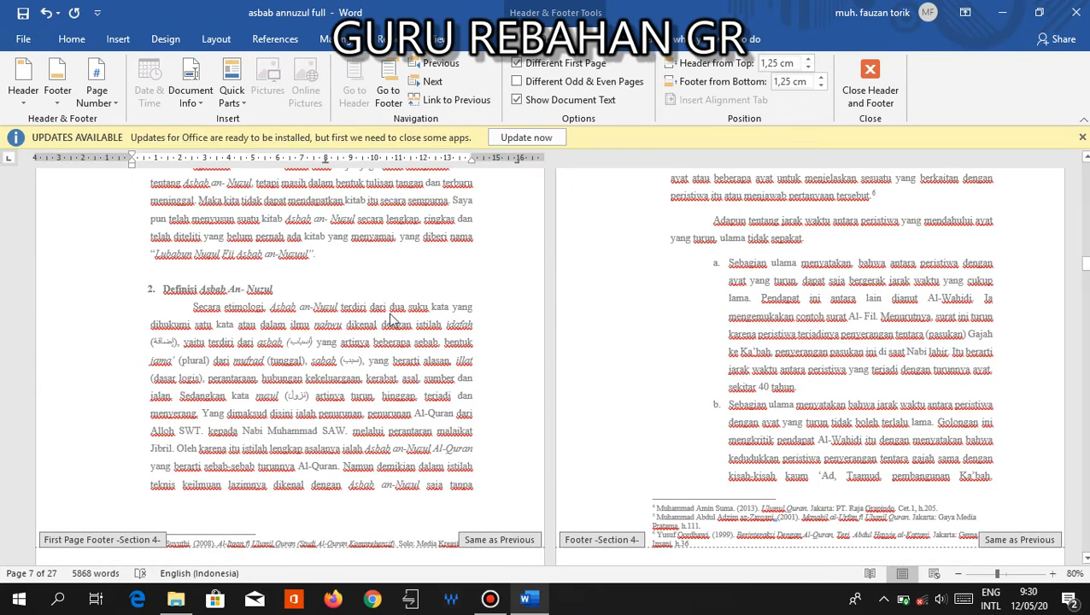
scroll(376, 347, "down", 3)
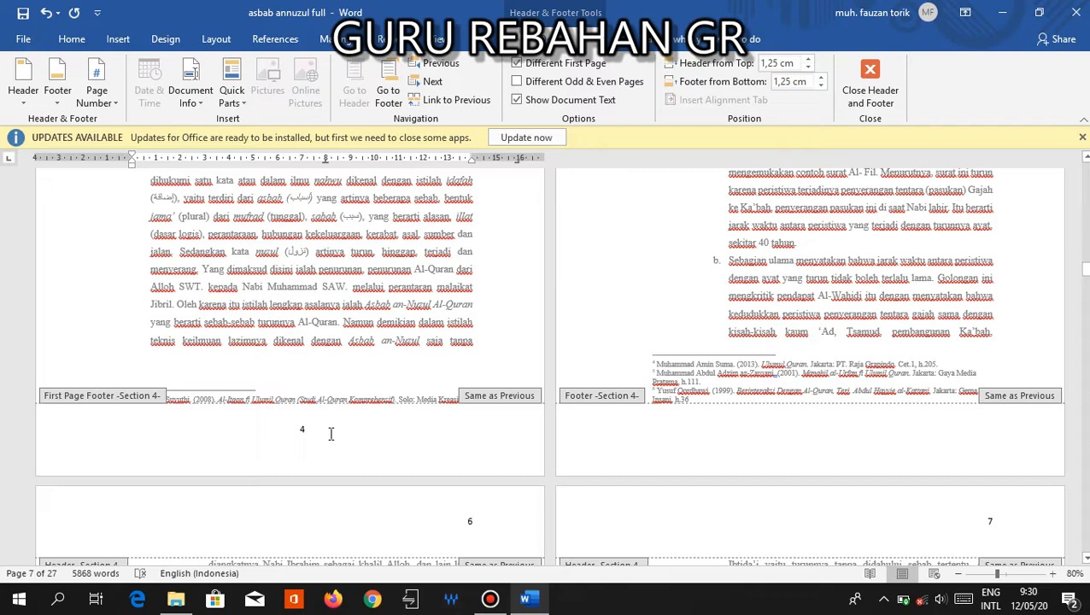
scroll(331, 435, "up", 6)
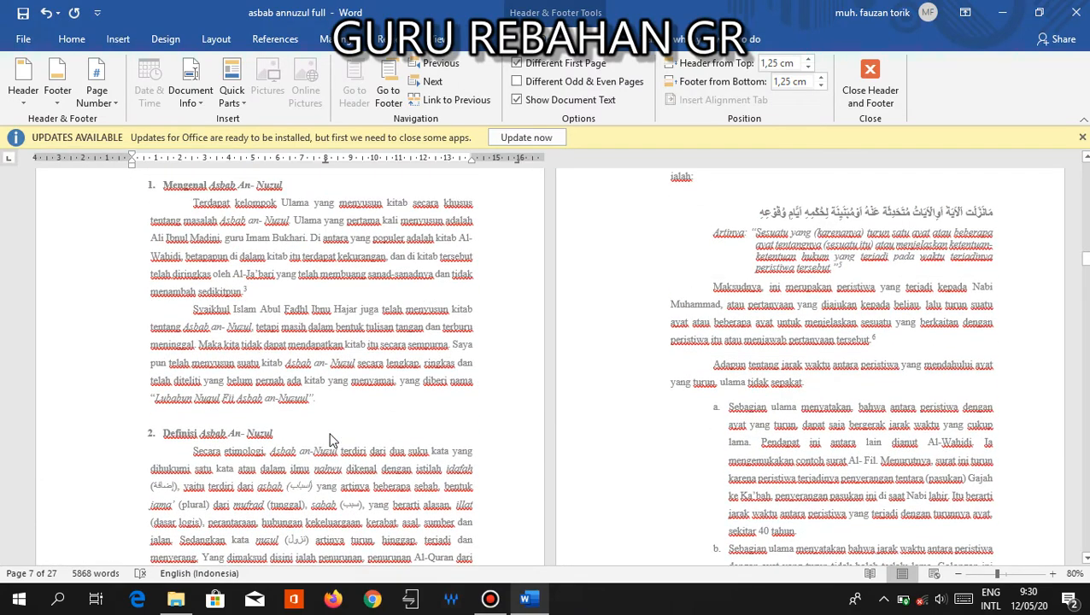
scroll(332, 441, "up", 3)
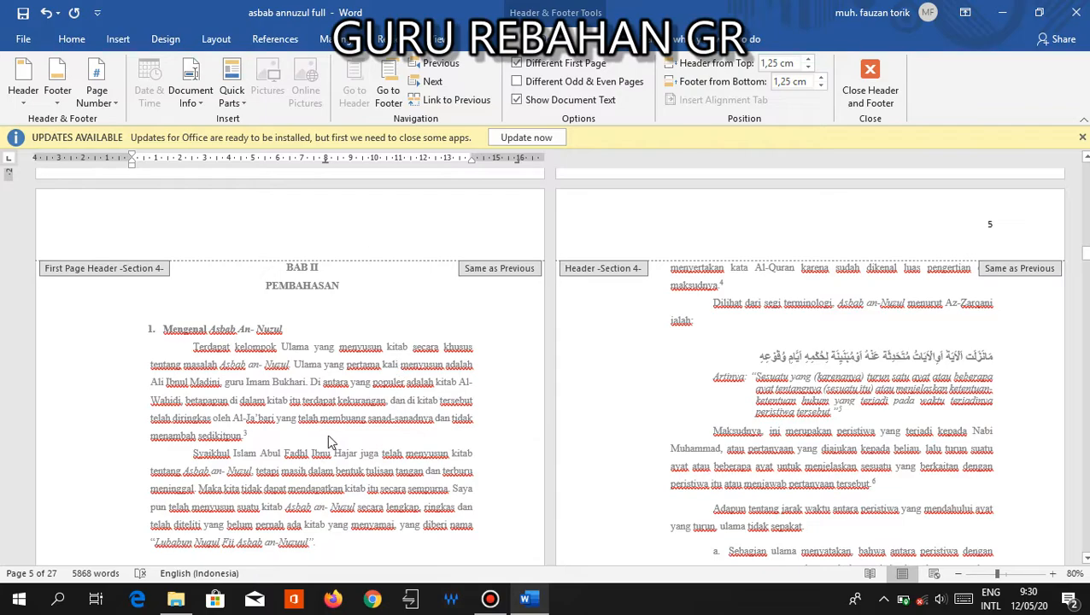
Step: Review the BAB II page numbering in Section 4, comparing its first page footer with the headers of all its following pages
scroll(332, 442, "down", 10)
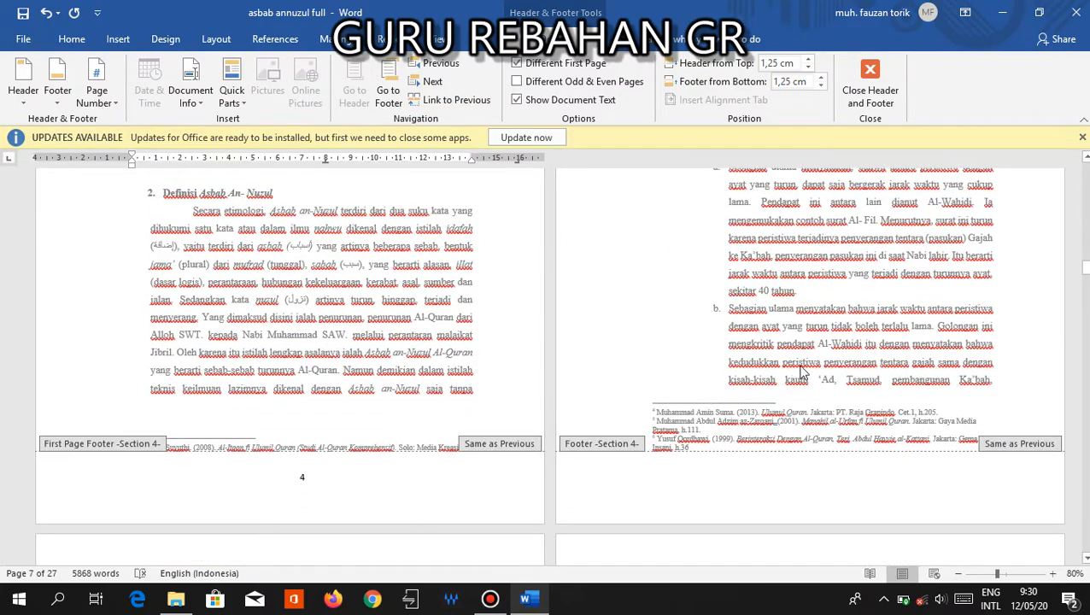
scroll(801, 373, "up", 10)
scroll(963, 377, "down", 5)
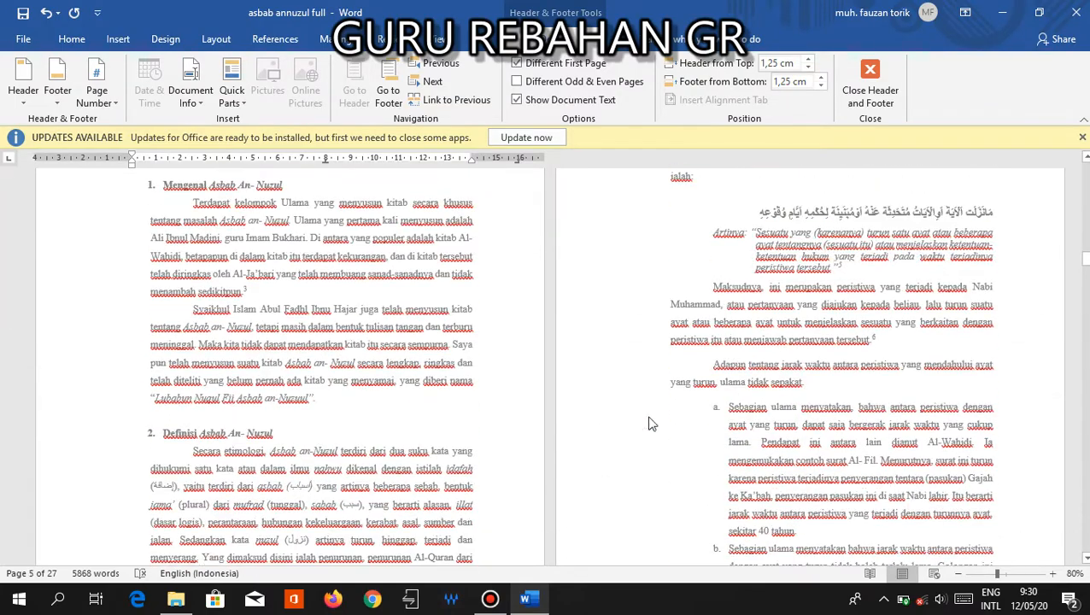
scroll(649, 424, "down", 8)
scroll(440, 419, "down", 1)
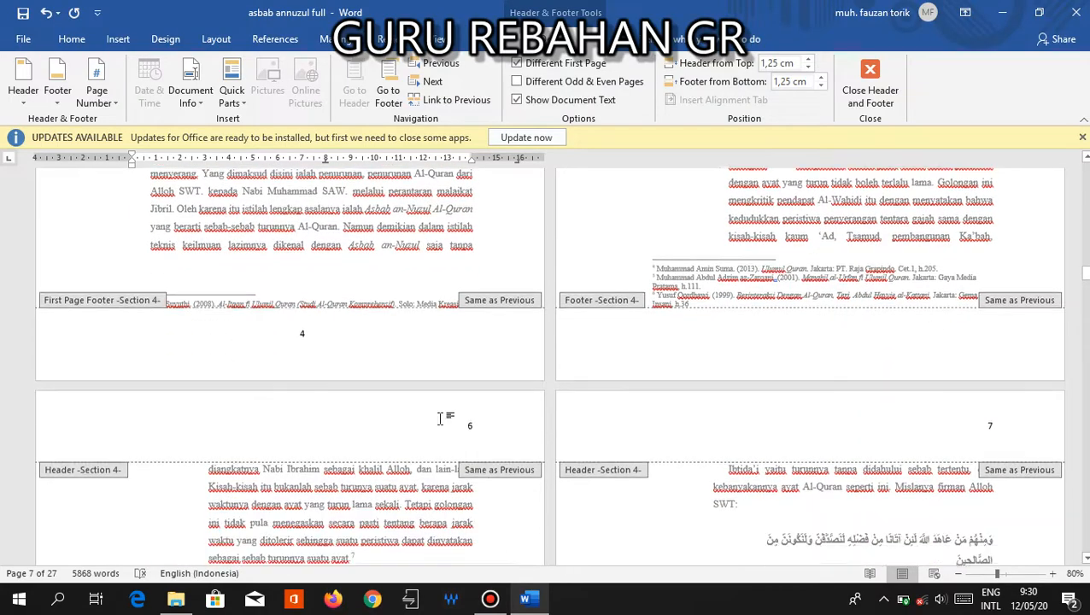
scroll(571, 410, "down", 15)
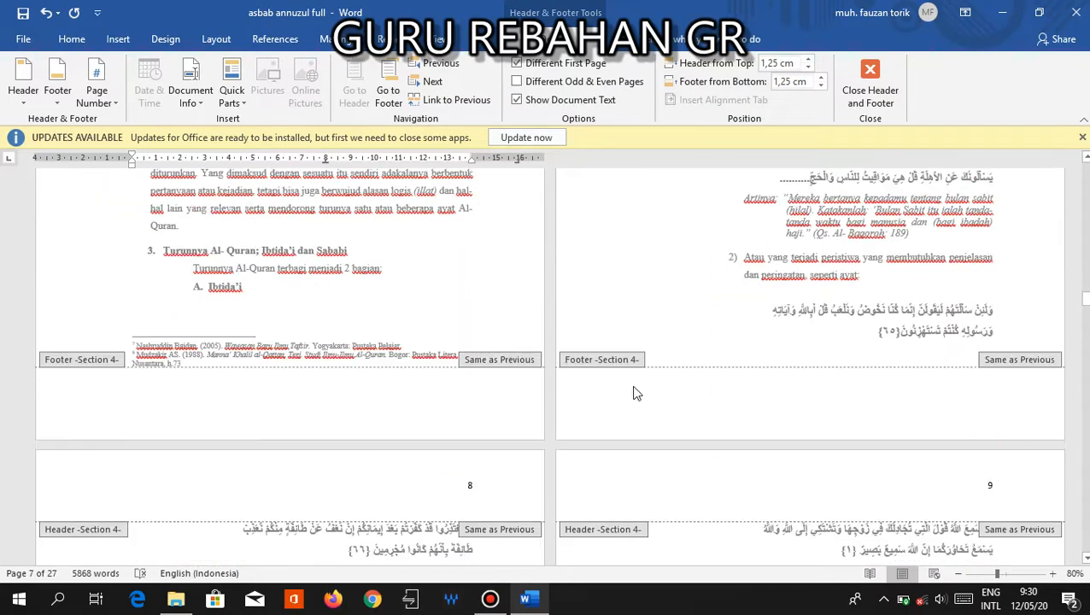
scroll(633, 393, "down", 15)
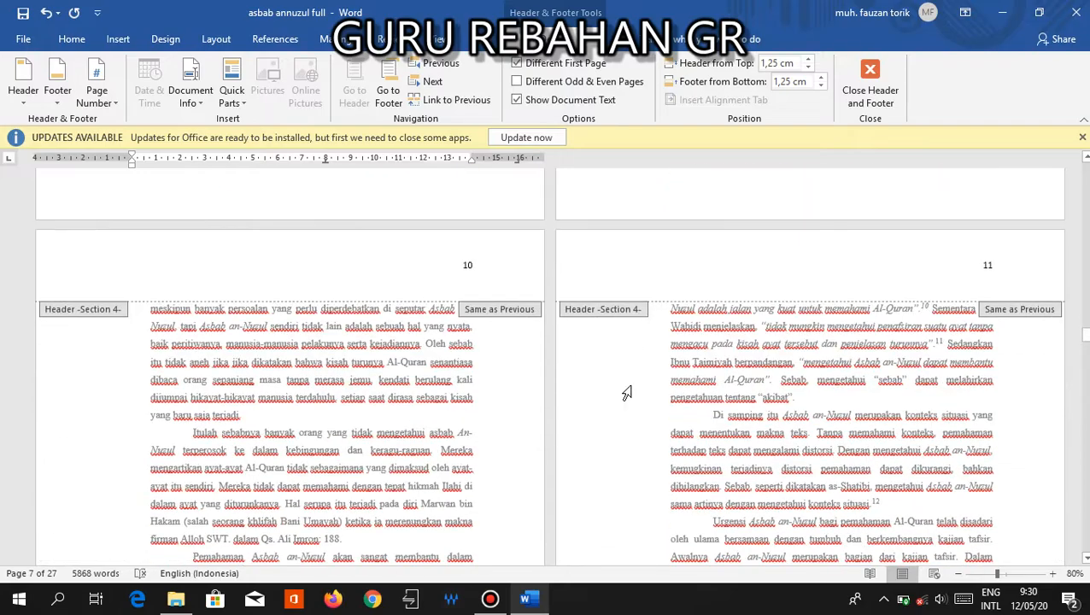
scroll(632, 391, "down", 15)
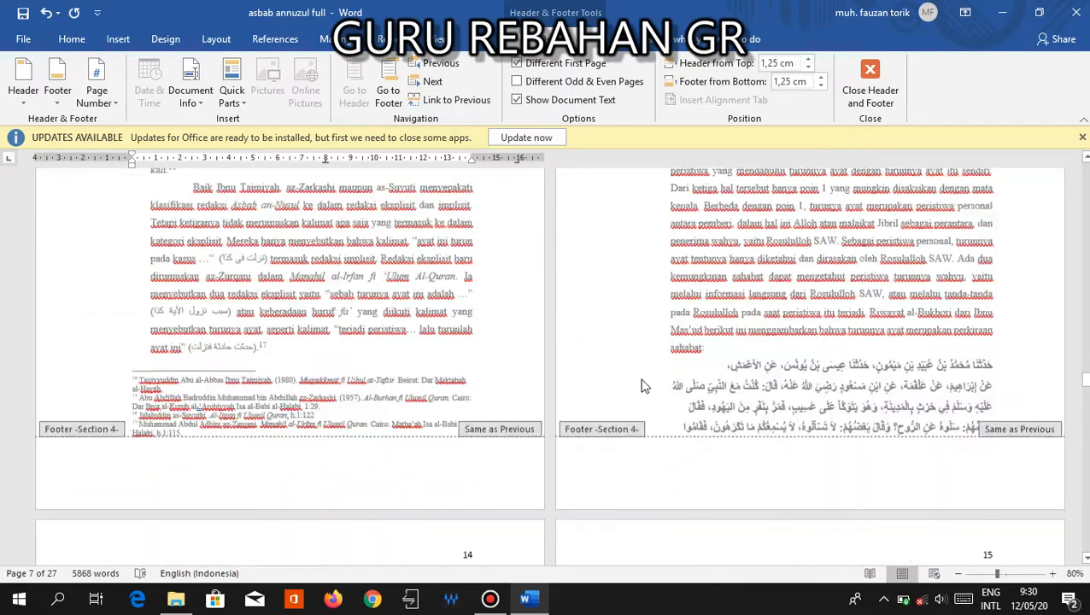
scroll(643, 386, "down", 15)
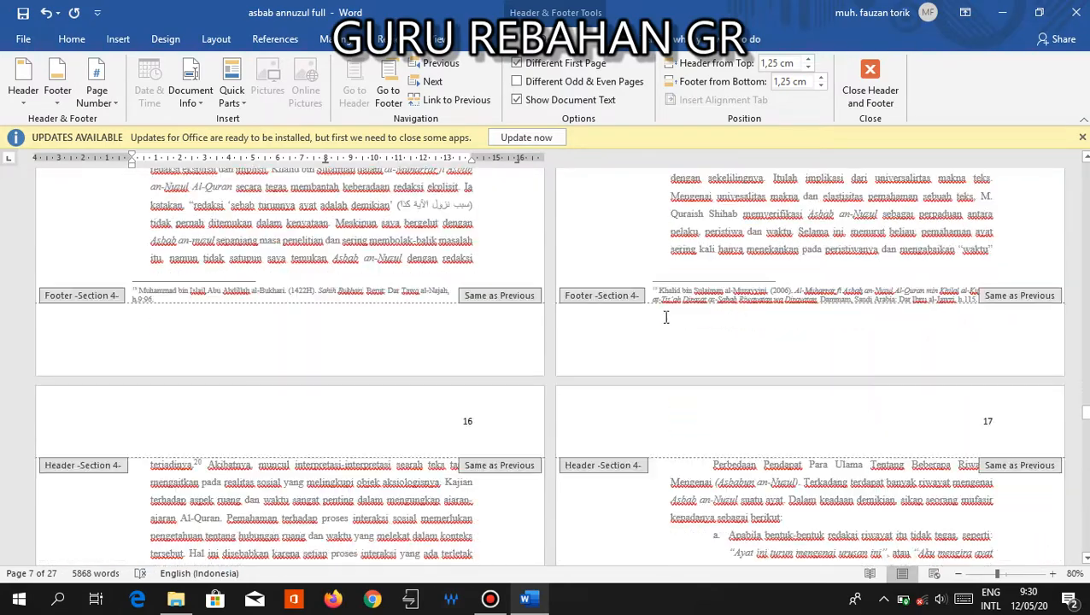
scroll(665, 317, "down", 20)
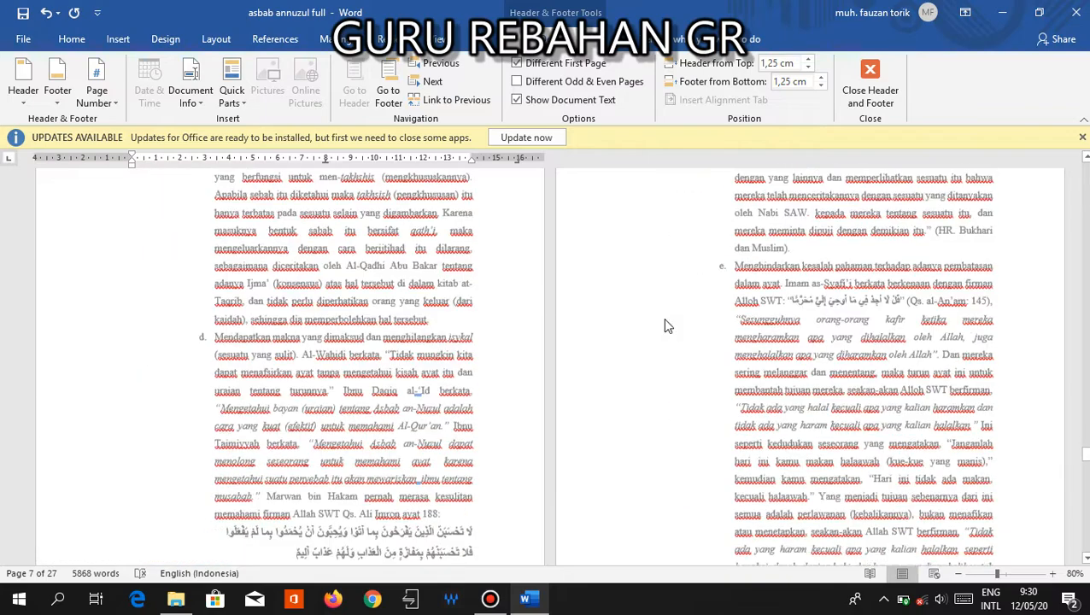
scroll(665, 323, "down", 20)
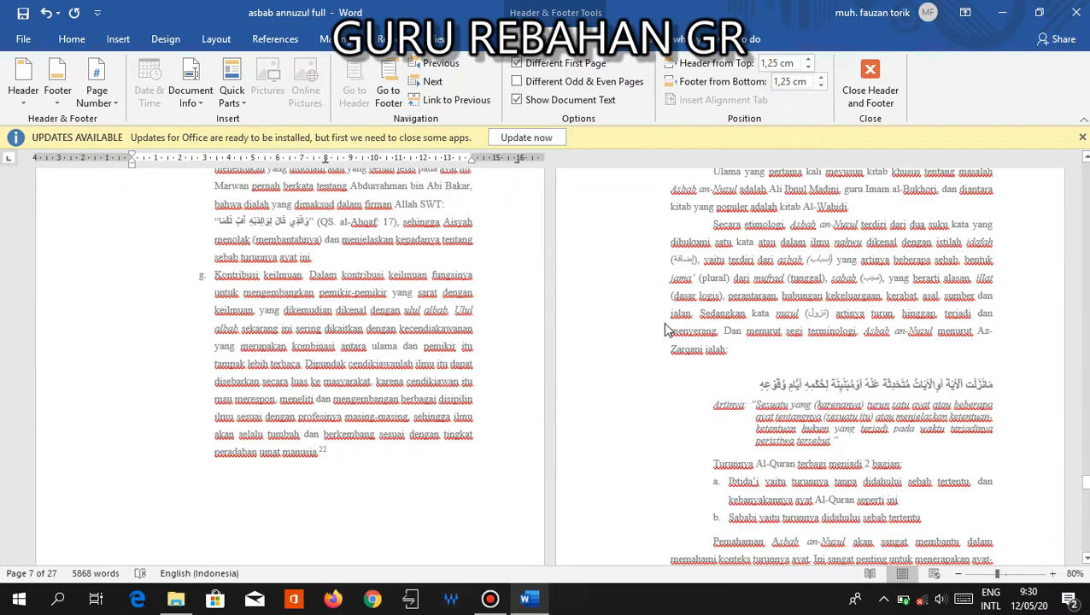
Step: Examine the page number placement on the first and following pages of BAB III in Section 5 and DAFTAR PUSTAKA in Section 6
scroll(667, 329, "up", 4)
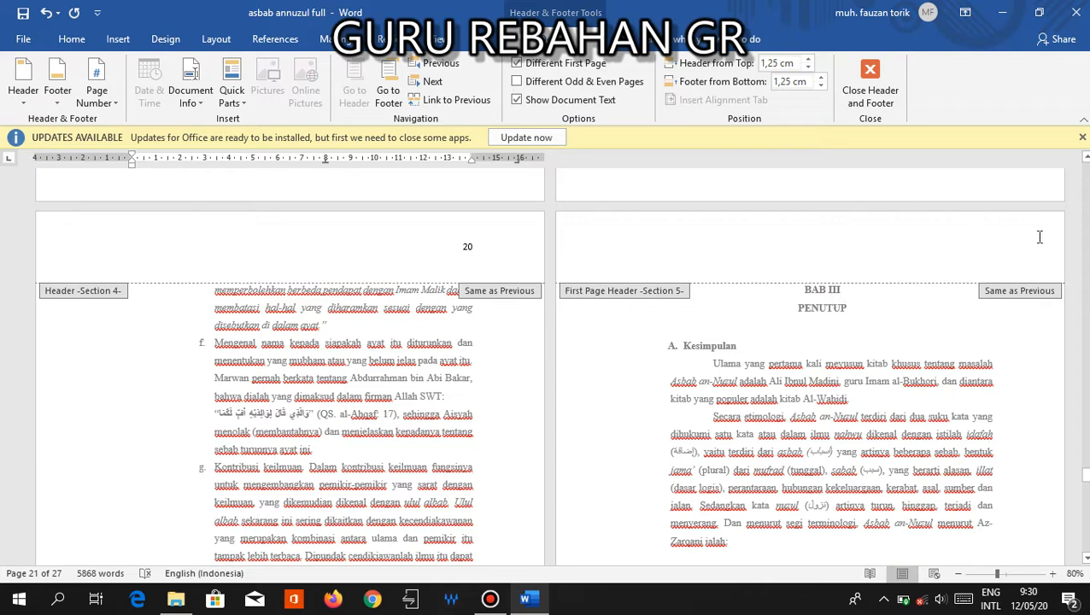
scroll(939, 299, "down", 10)
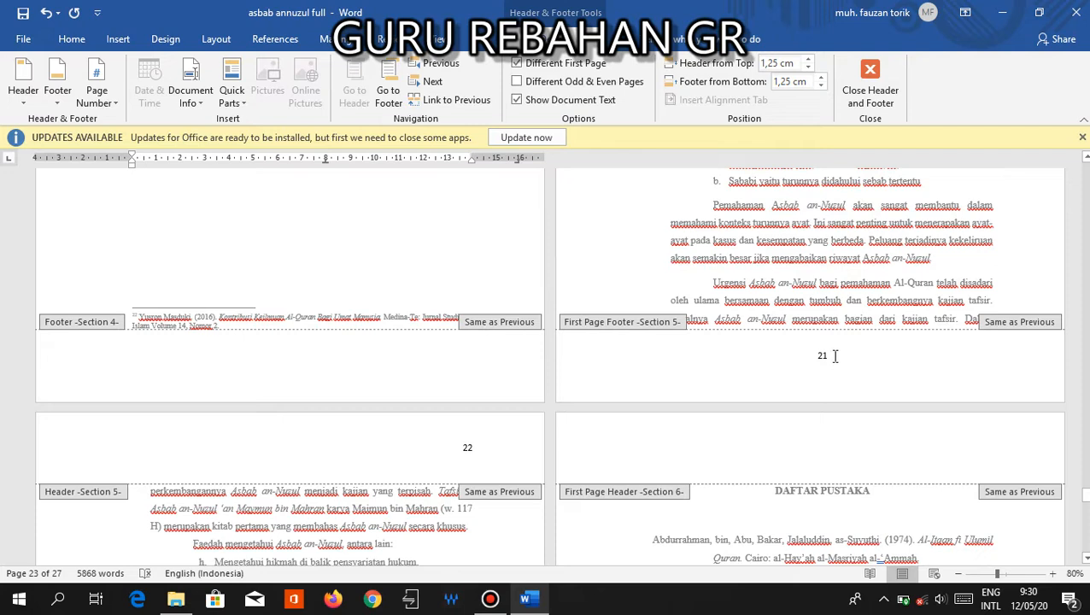
left_click(834, 355)
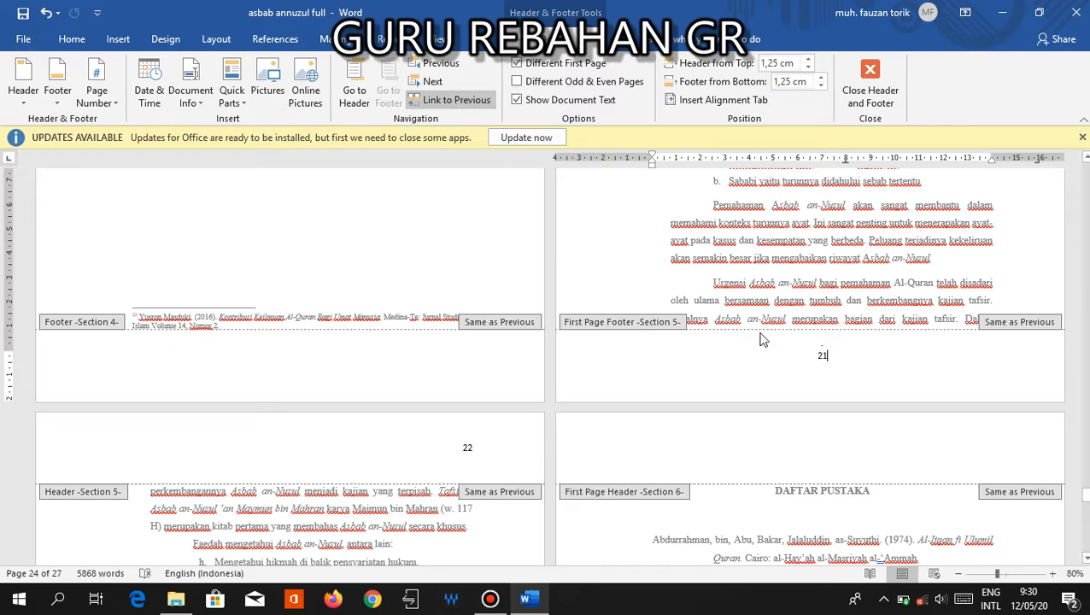
scroll(823, 357, "down", 3)
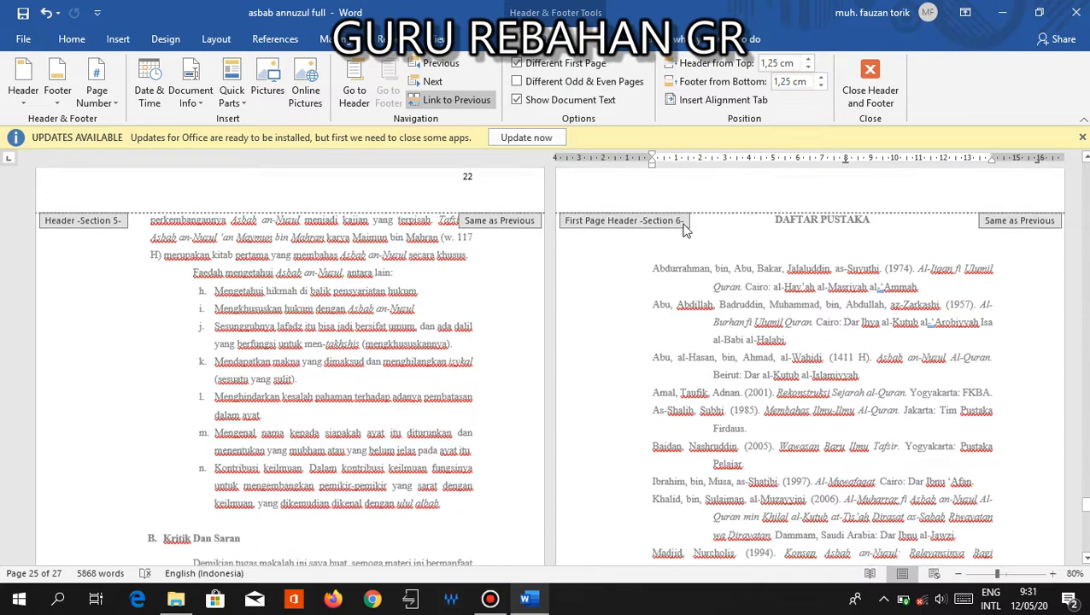
scroll(685, 231, "down", 4)
scroll(694, 242, "down", 3)
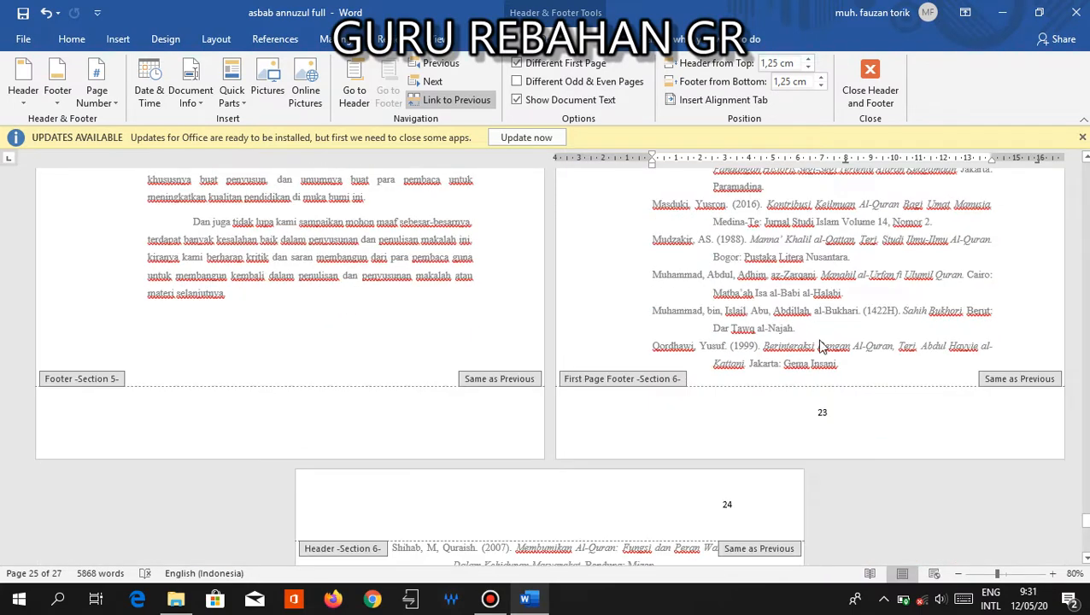